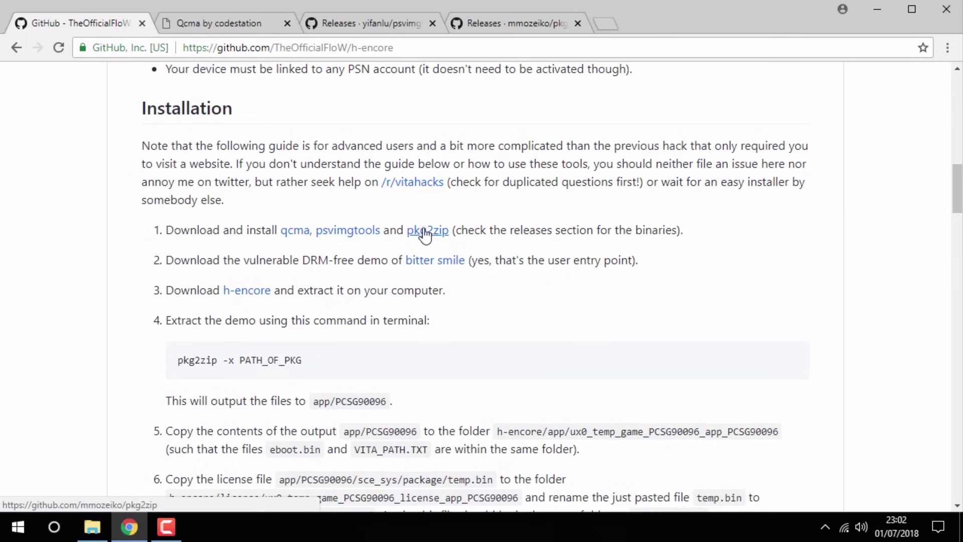
Download the Windows Installer (0.4.1) from the Qcma page and close that page.
left_click(247, 27)
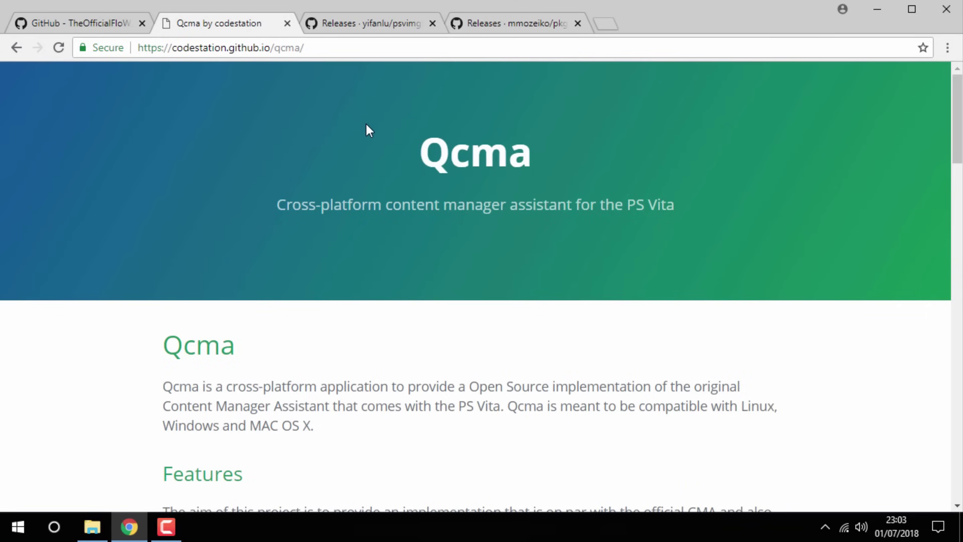
scroll(366, 125, "down", 20)
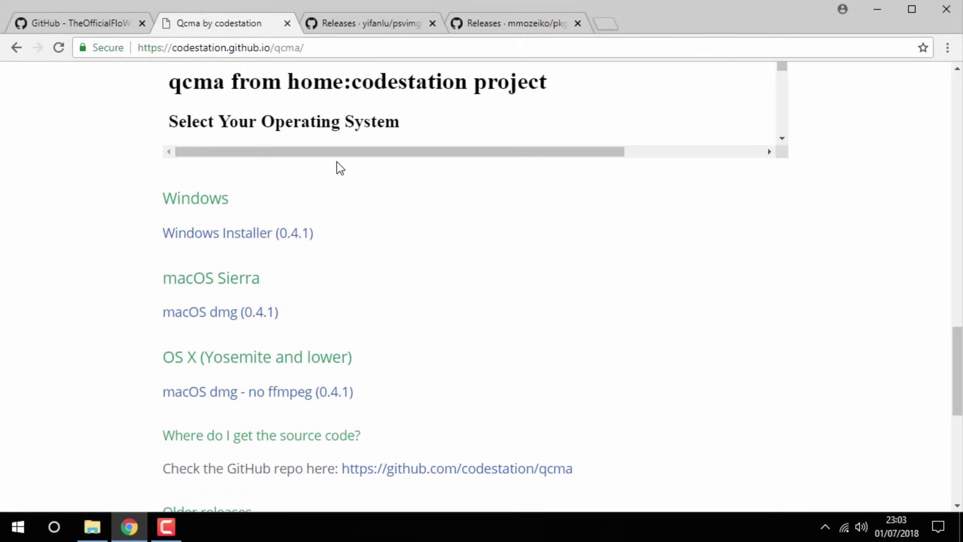
left_click(281, 235)
left_click(287, 23)
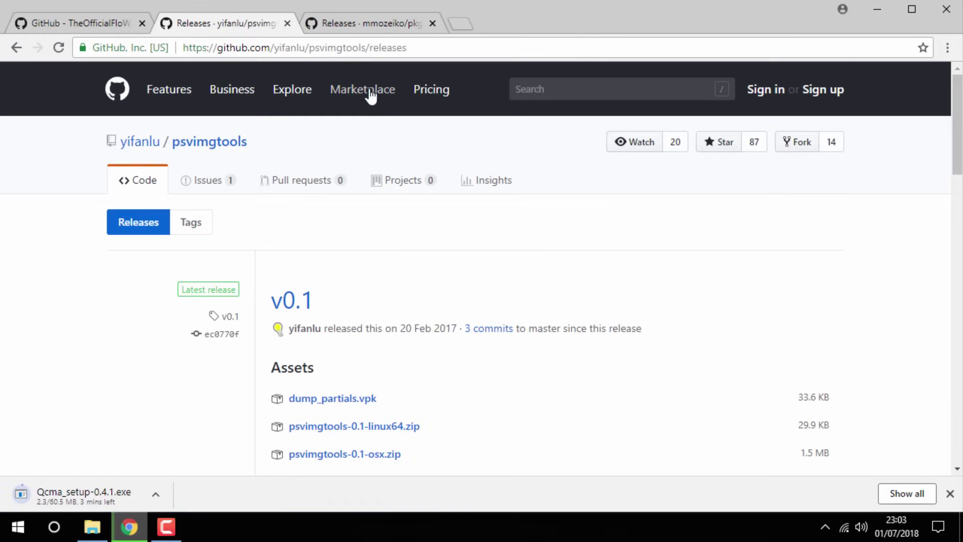
Download psvimgtools-0.1-win64.zip from the v0.1 release assets and close that releases page.
scroll(396, 123, "down", 5)
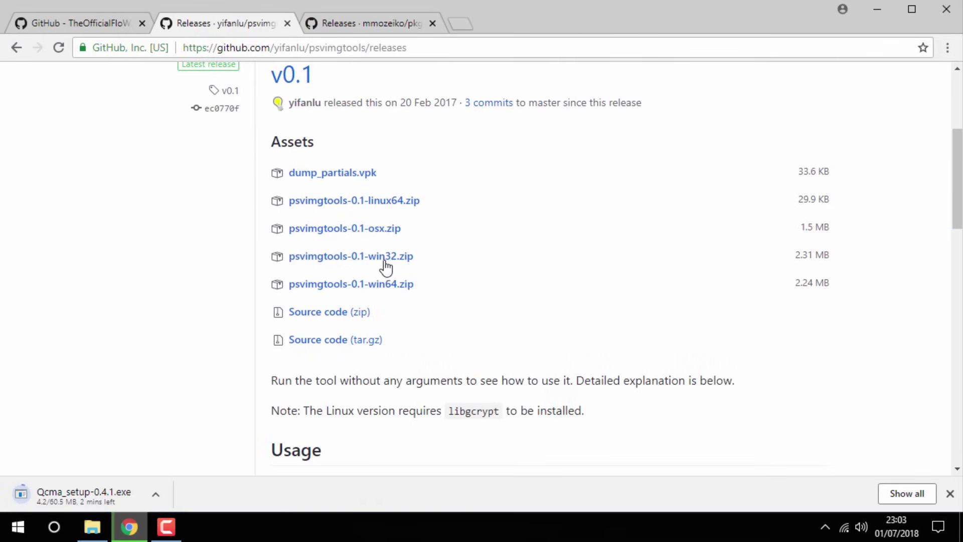
left_click(389, 284)
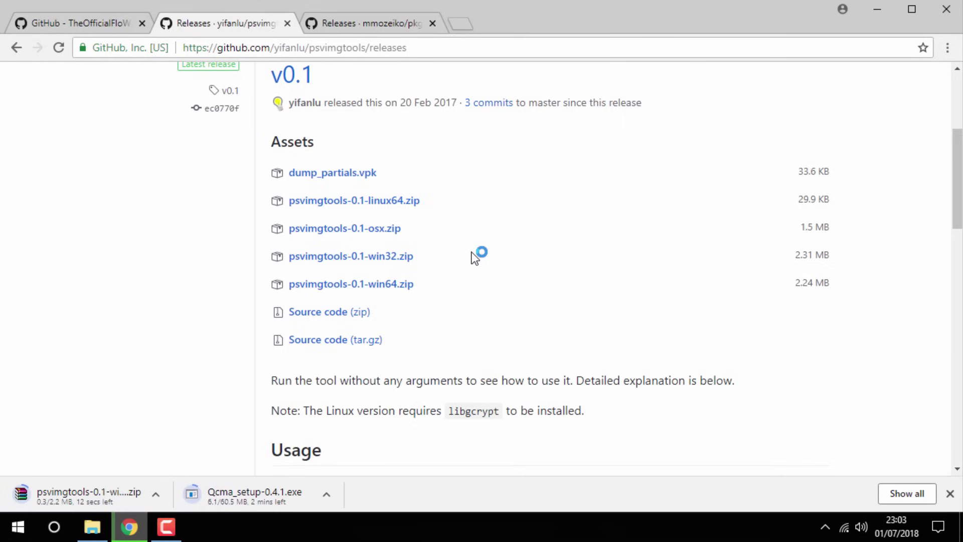
left_click(287, 23)
Download pkg2zip_64bit.zip from the pkg2zip v1.8 release and close that releases page.
scroll(419, 141, "down", 5)
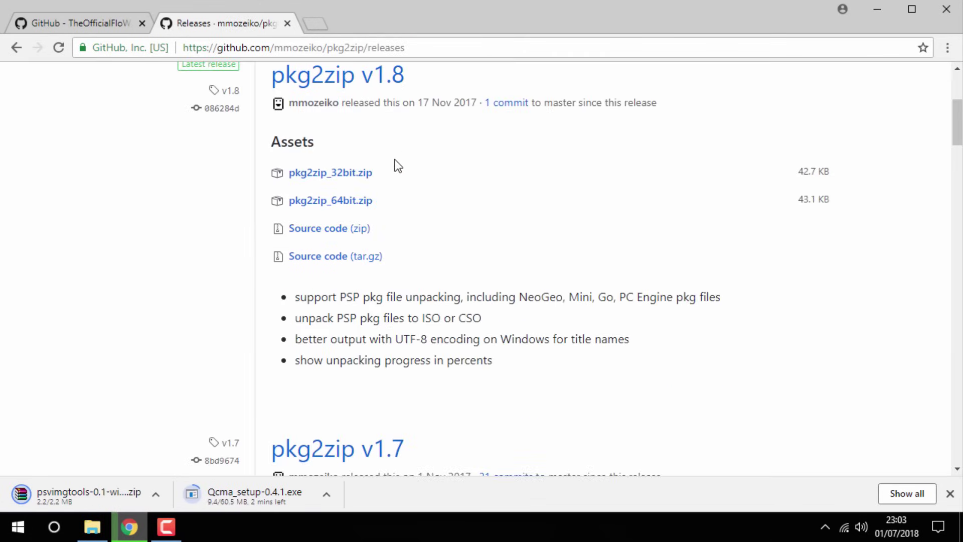
left_click(361, 203)
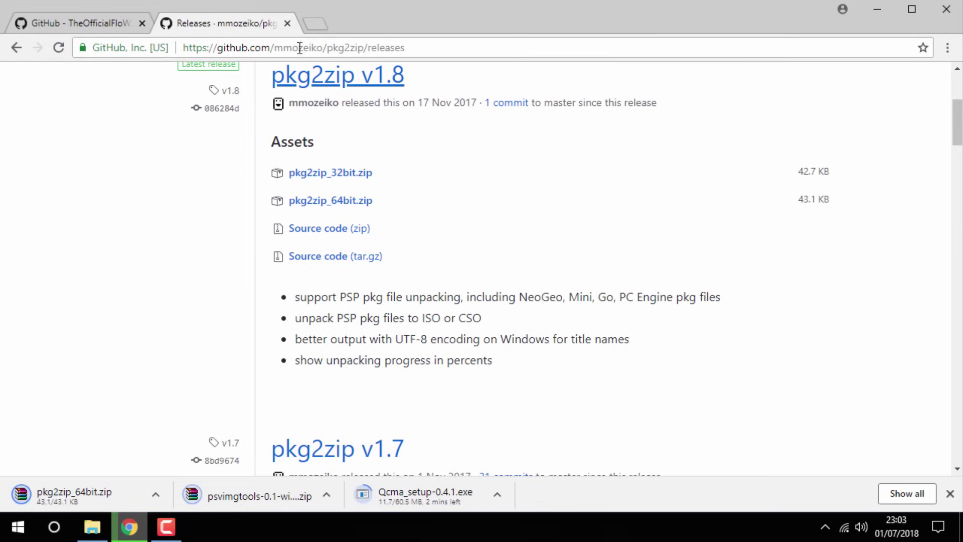
left_click(288, 24)
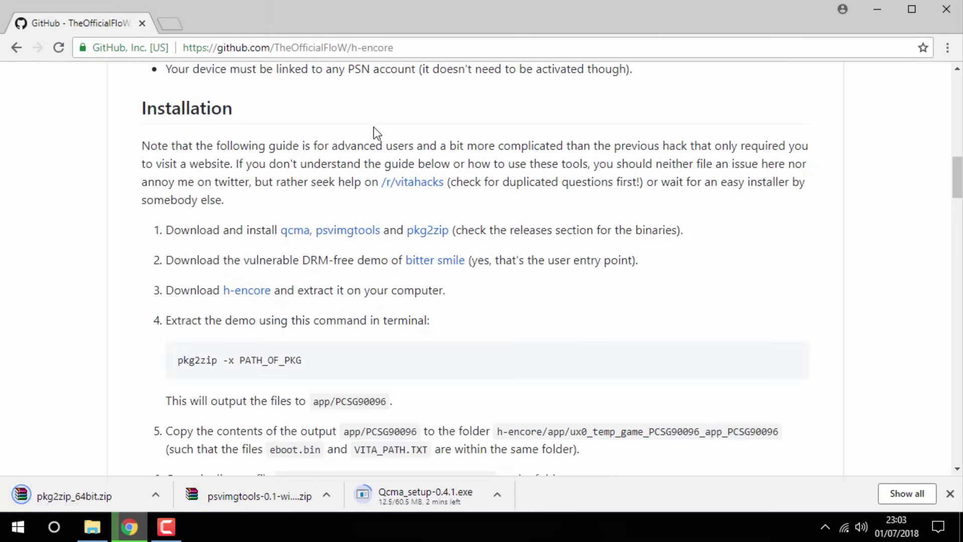
Download the bitter smile demo and the h-encore archive from the h-encore installation guide.
scroll(379, 130, "down", 2)
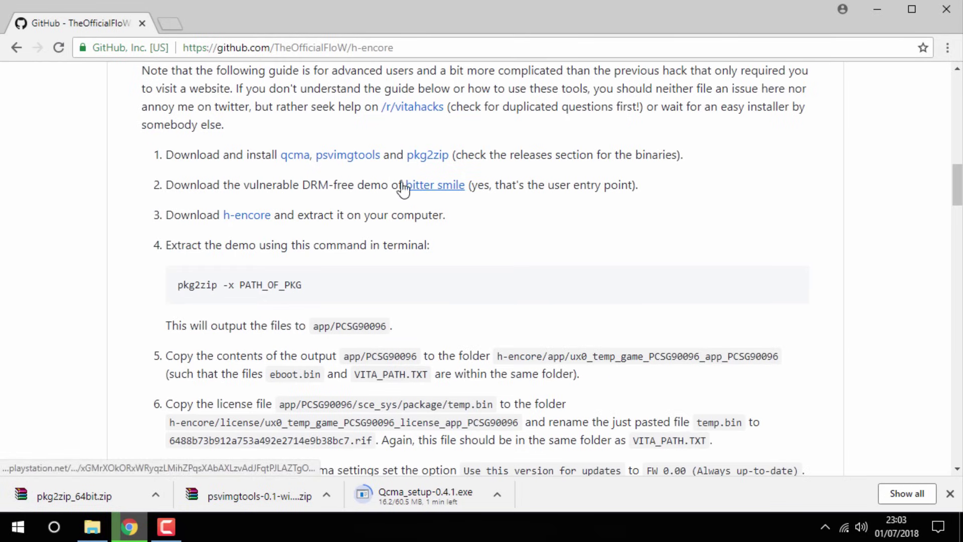
left_click(425, 190)
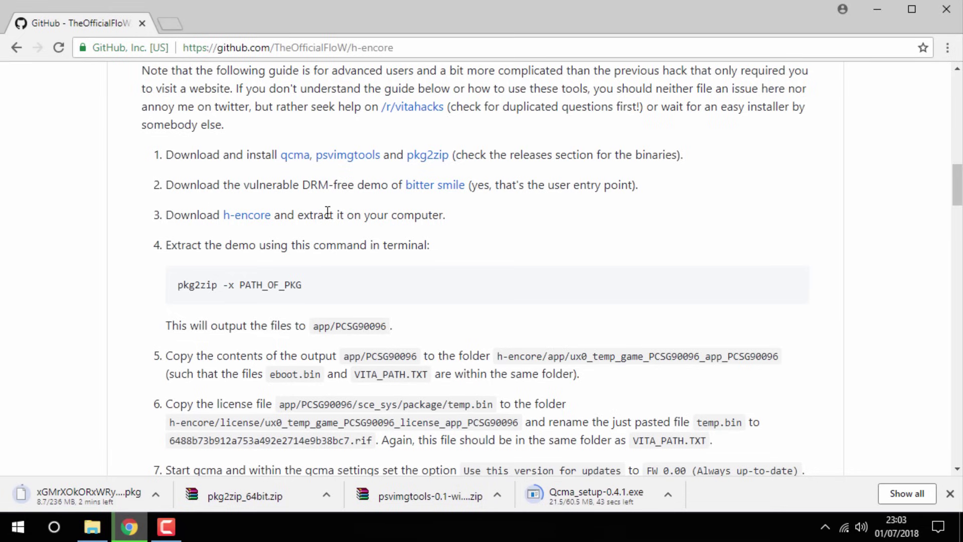
left_click(247, 215)
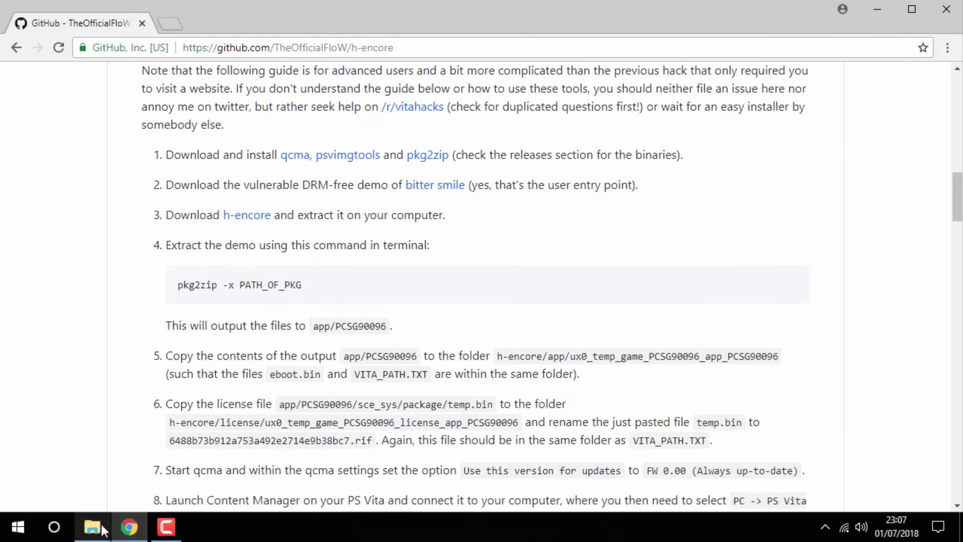
In File Explorer's Downloads folder, rename the long-named demo package to DEMO.pkg.
left_click(93, 527)
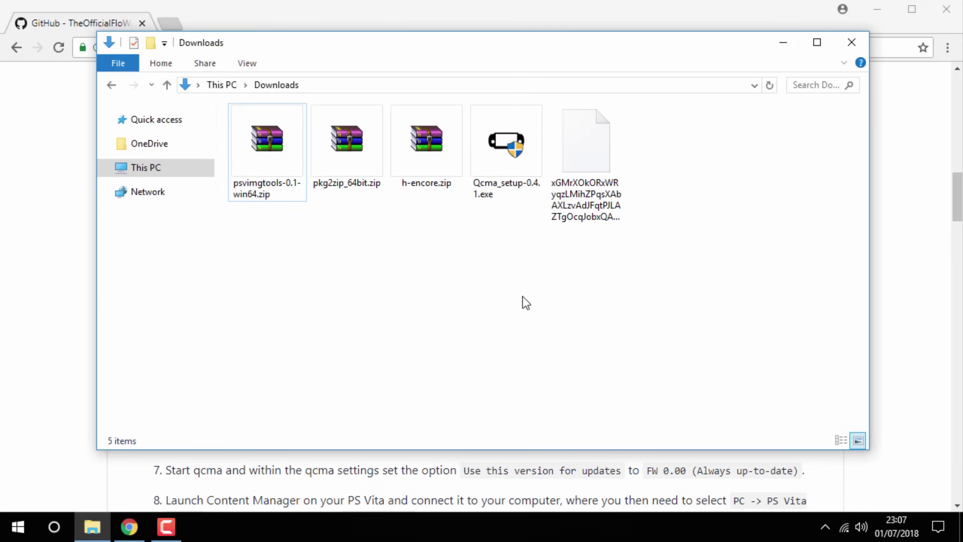
left_click(577, 194)
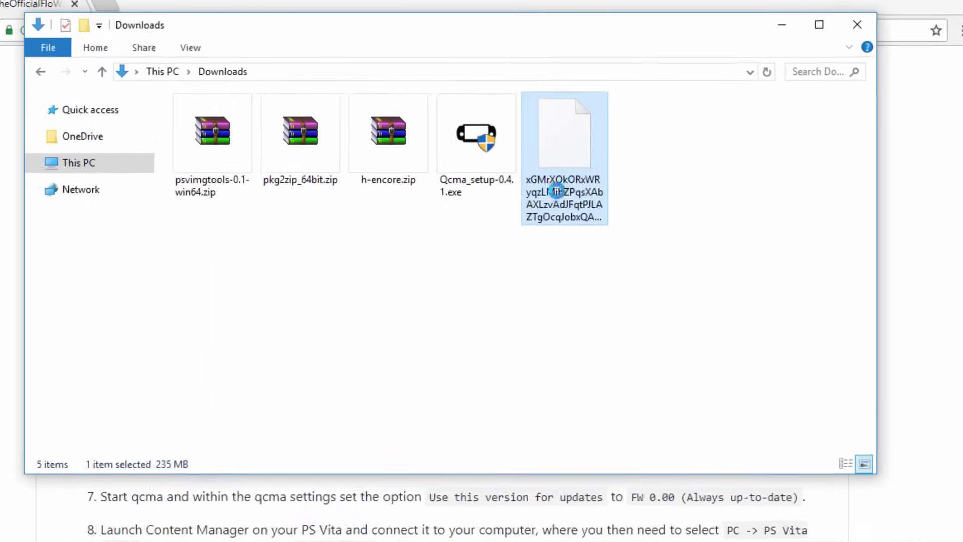
right_click(583, 205)
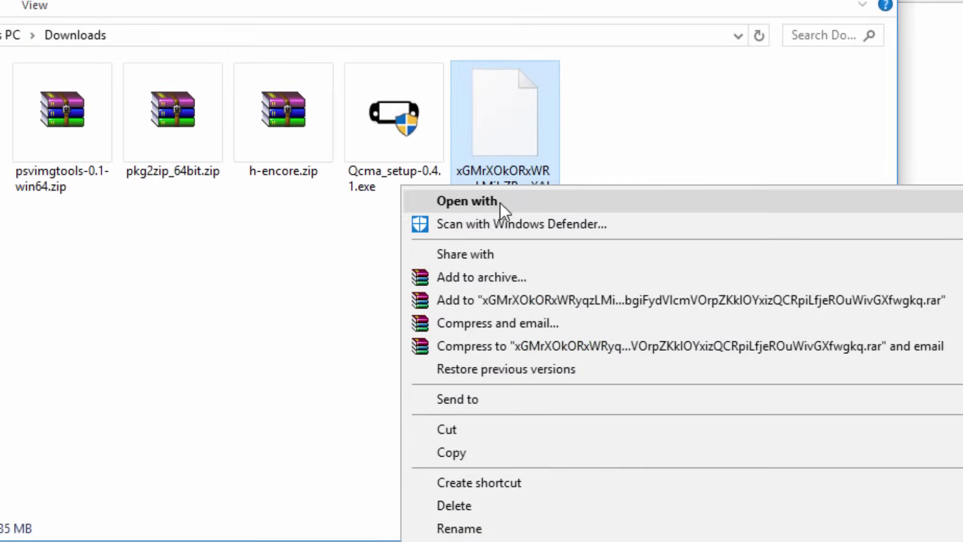
left_click(481, 527)
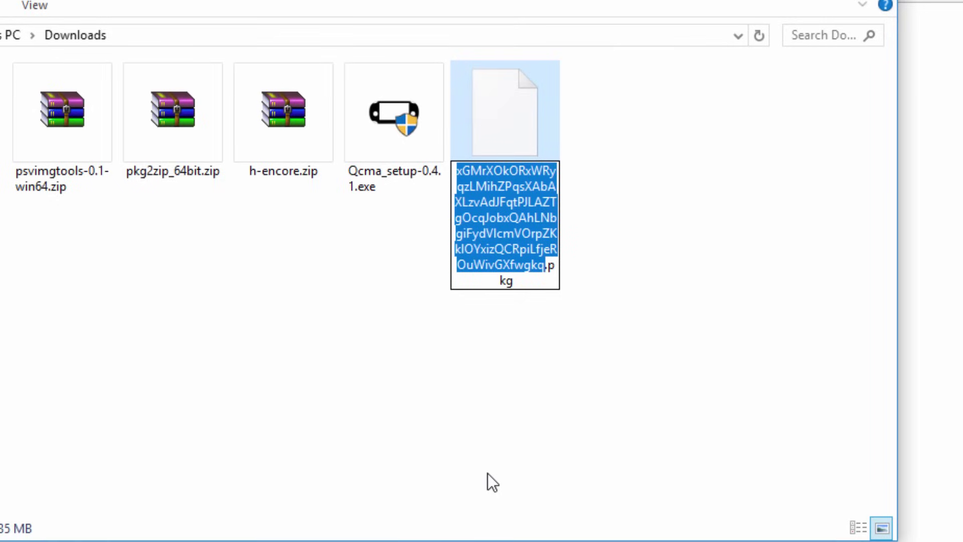
type("DEMO")
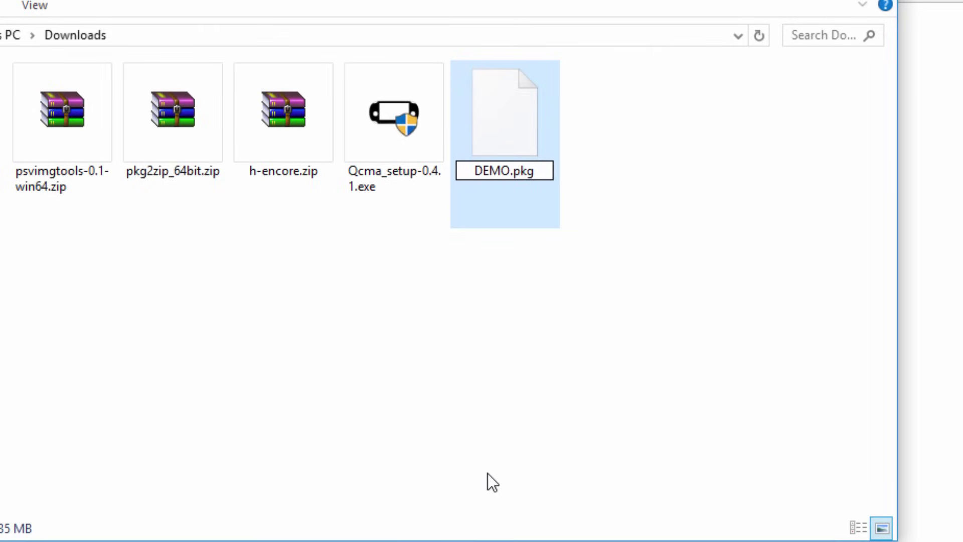
key("Return")
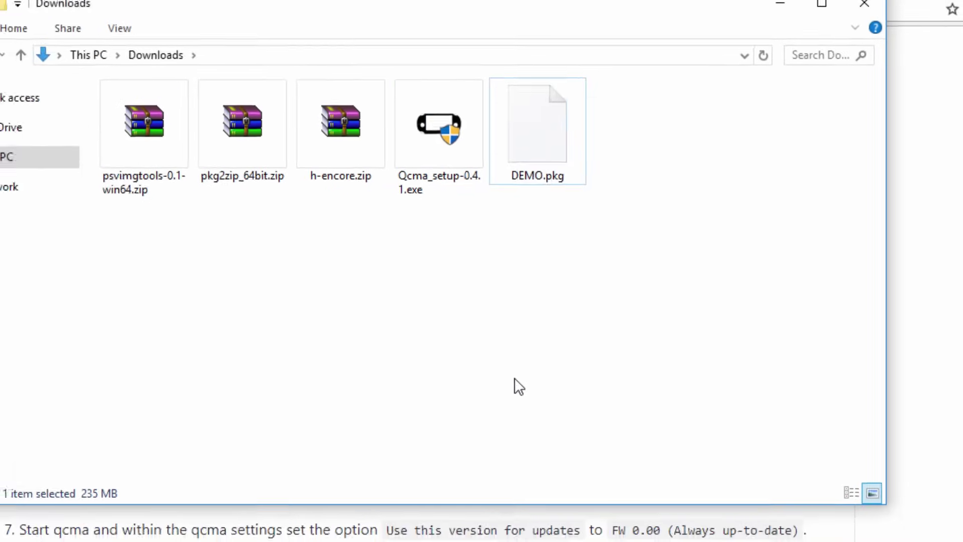
Launch the Qcma setup, cancel it at the language selection, and delete Qcma_setup-0.4.1.exe from Downloads.
double_click(506, 182)
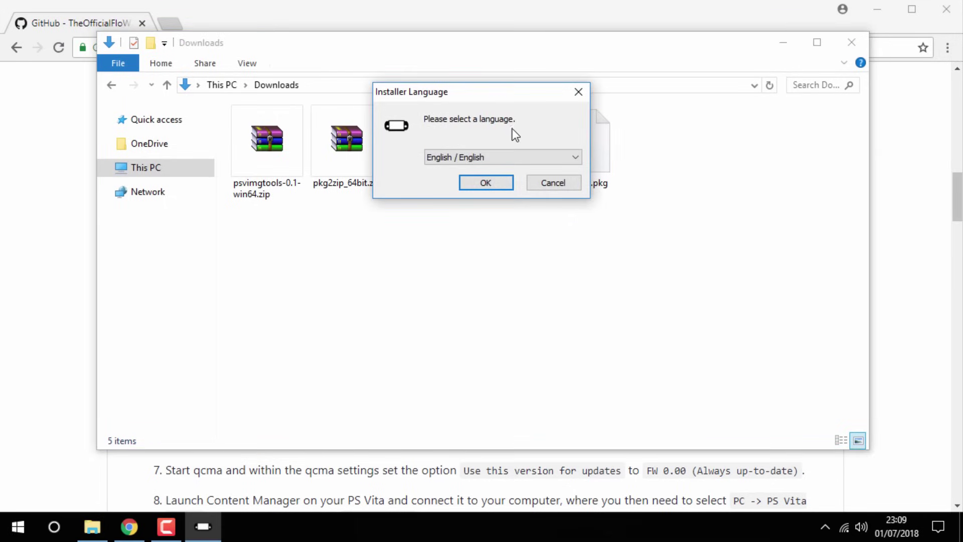
left_click(552, 183)
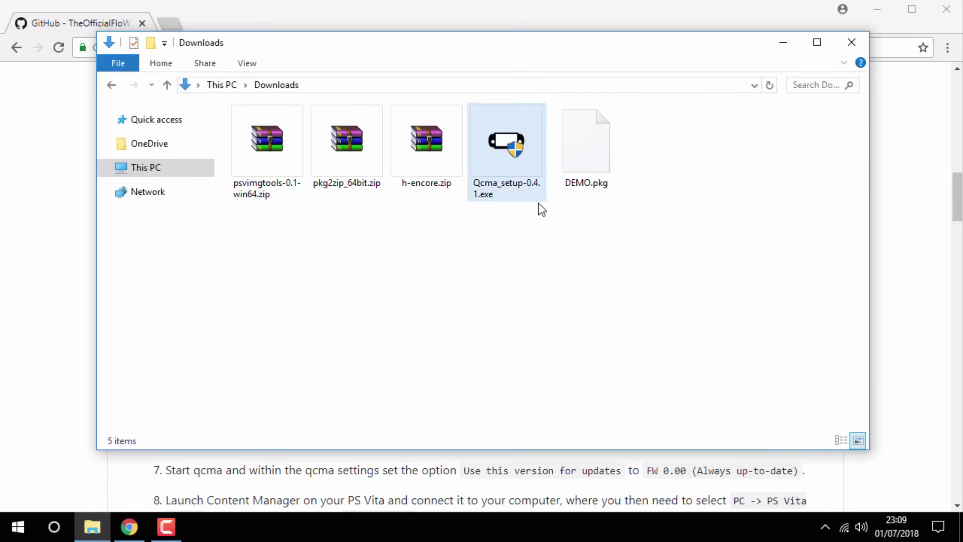
left_click(513, 181)
key("Delete")
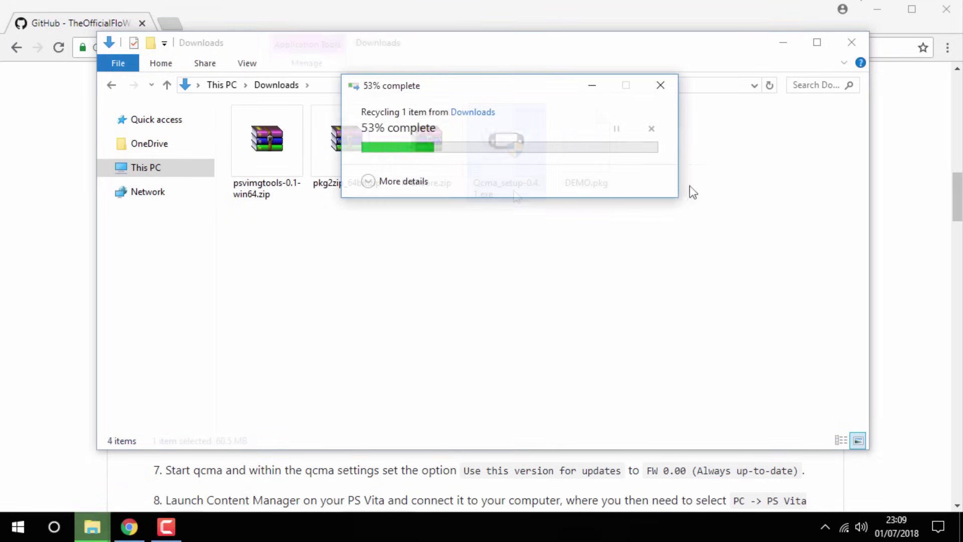
Create a new folder in Downloads with the default name and move the three zip archives and DEMO.pkg into it.
right_click(401, 247)
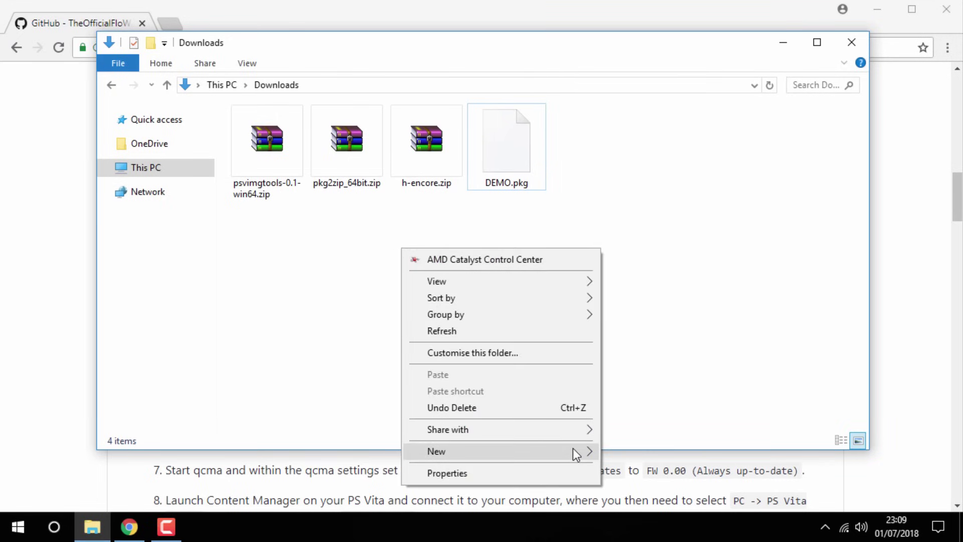
mouse_move(574, 447)
left_click(644, 315)
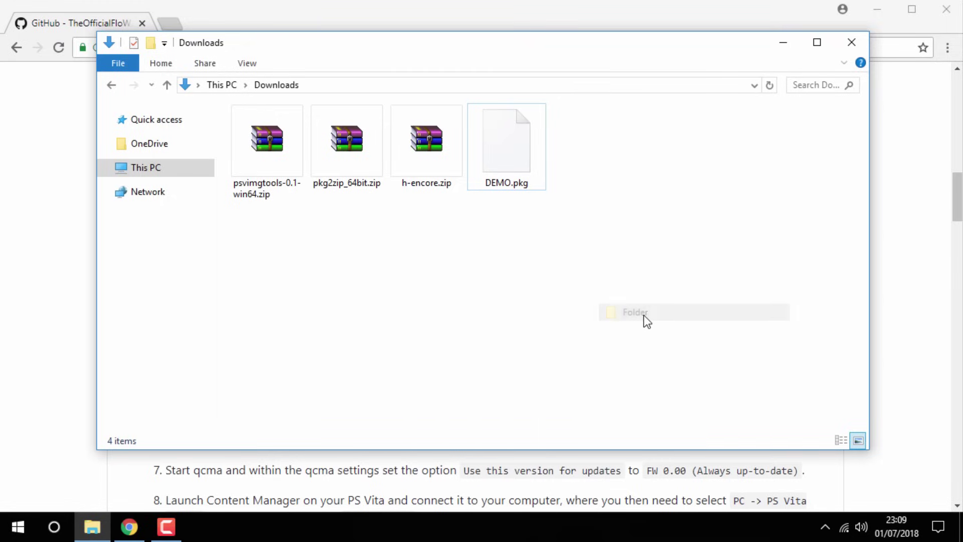
left_click(478, 259)
left_click_drag(492, 231, 588, 159)
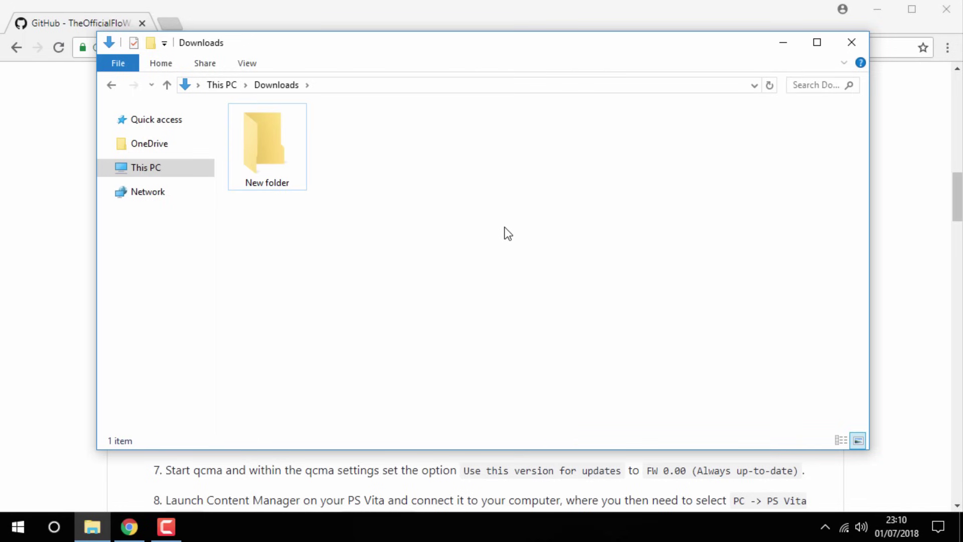
Extract the h-encore, pkg2zip and psvimgtools archives directly into New folder and delete the three zip files.
double_click(286, 161)
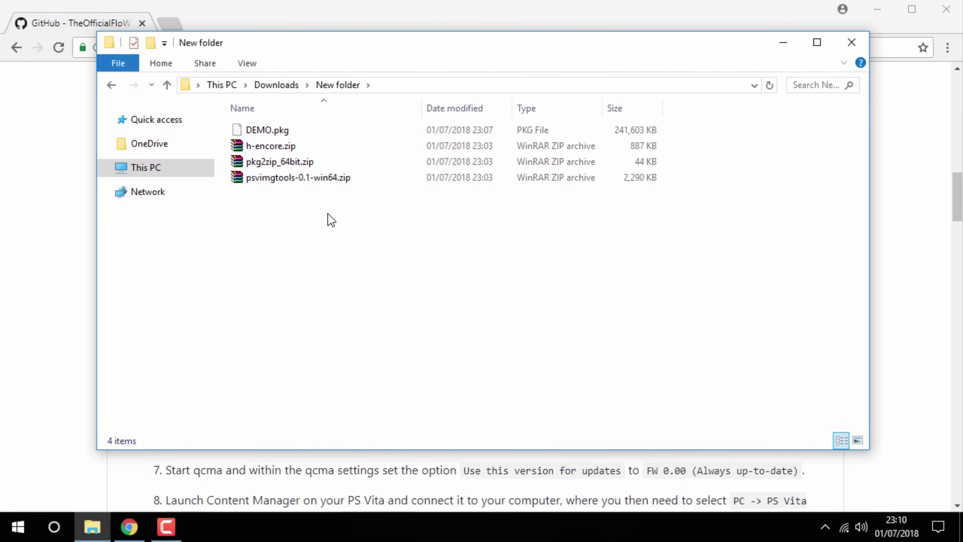
left_click_drag(321, 228, 309, 144)
right_click(309, 145)
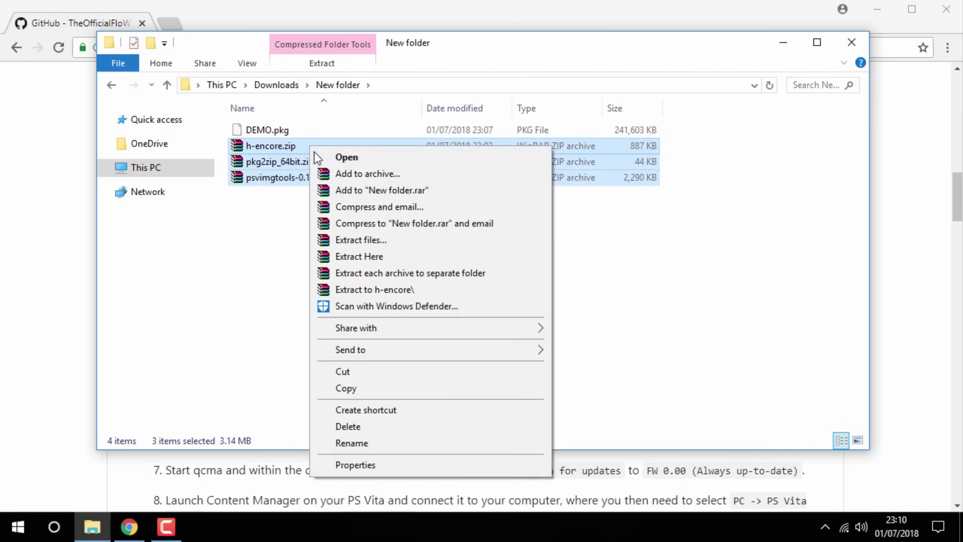
left_click(362, 258)
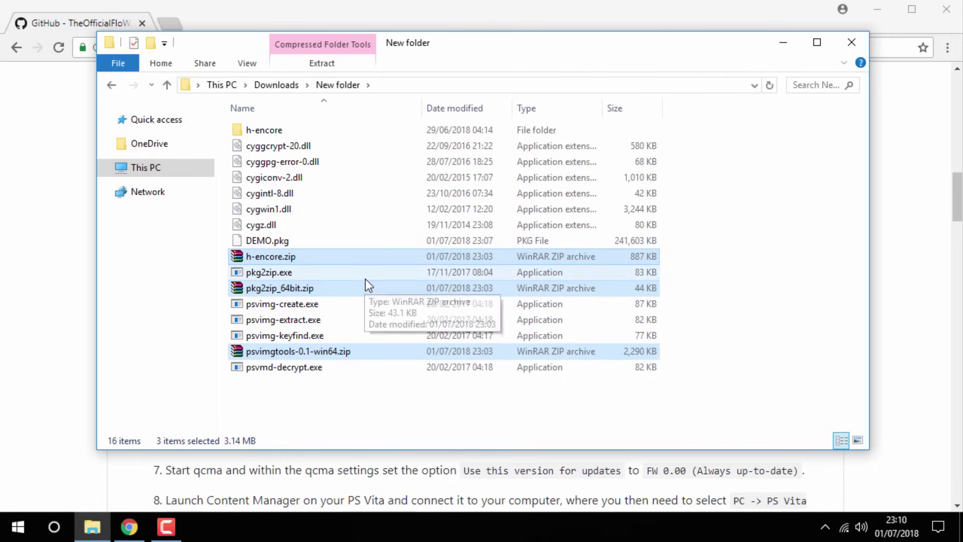
key("Delete")
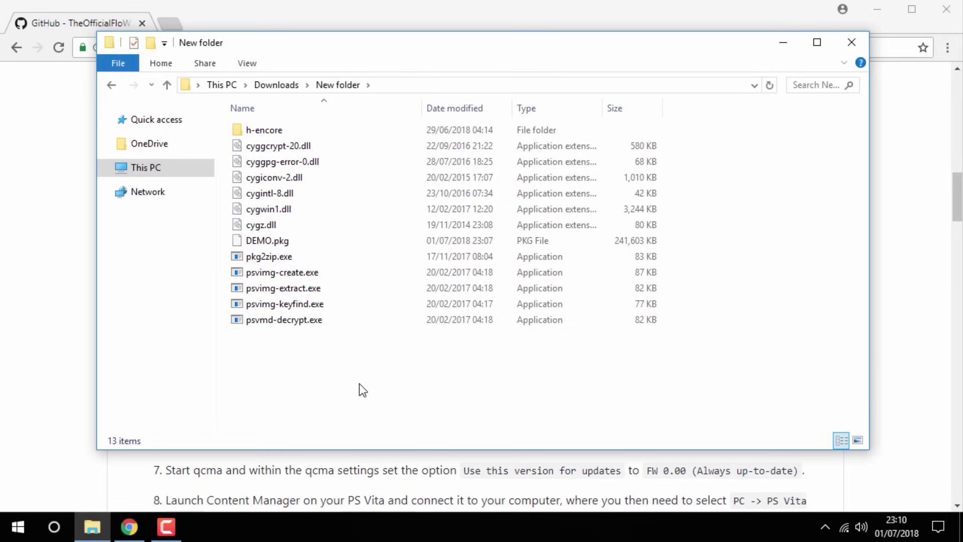
Open a Command Prompt located in New folder and move its window over the File Explorer window.
left_click(407, 87)
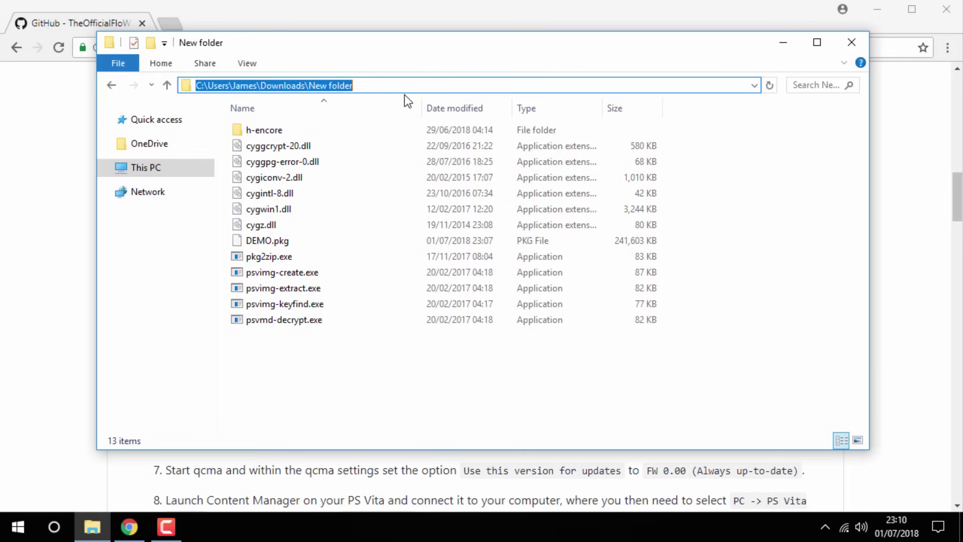
type("cmd")
key("Return")
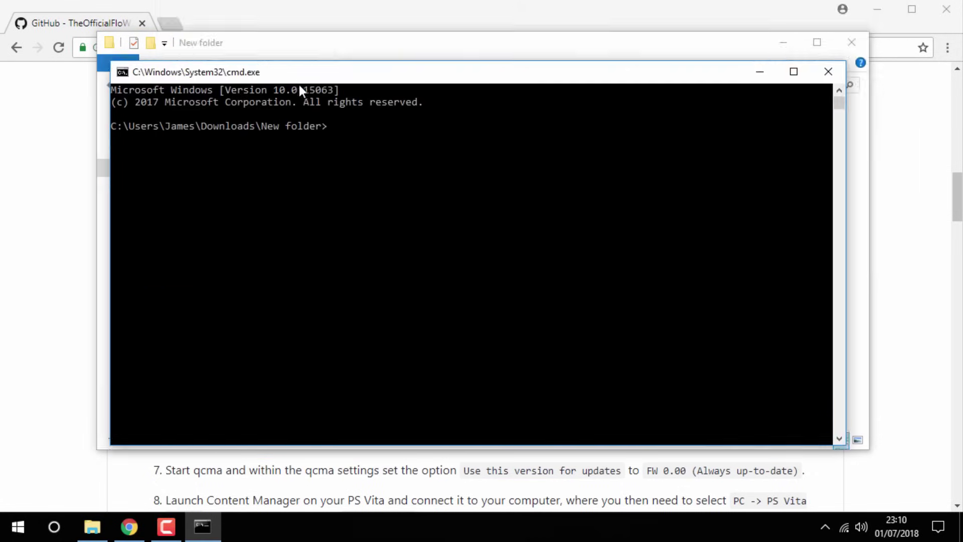
left_click_drag(146, 89, 329, 182)
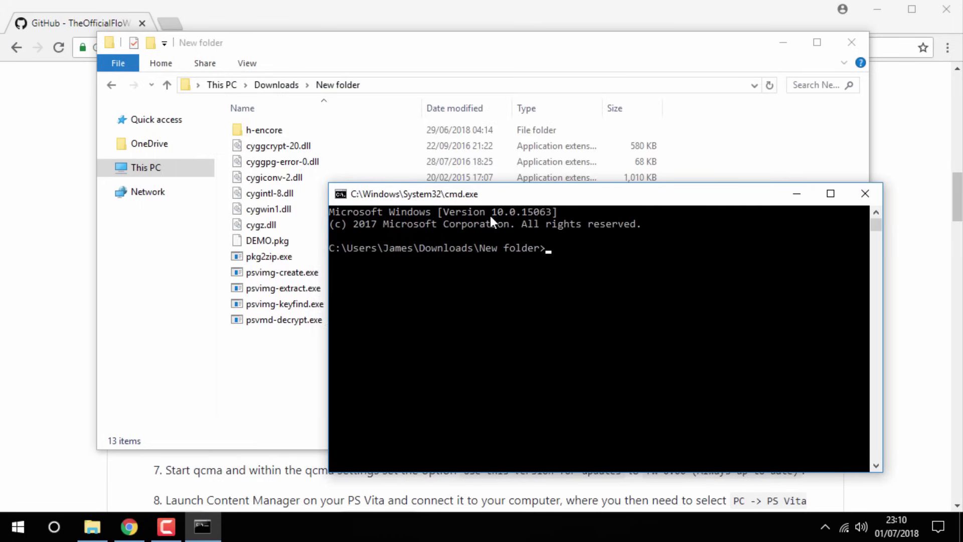
left_click_drag(443, 187, 290, 139)
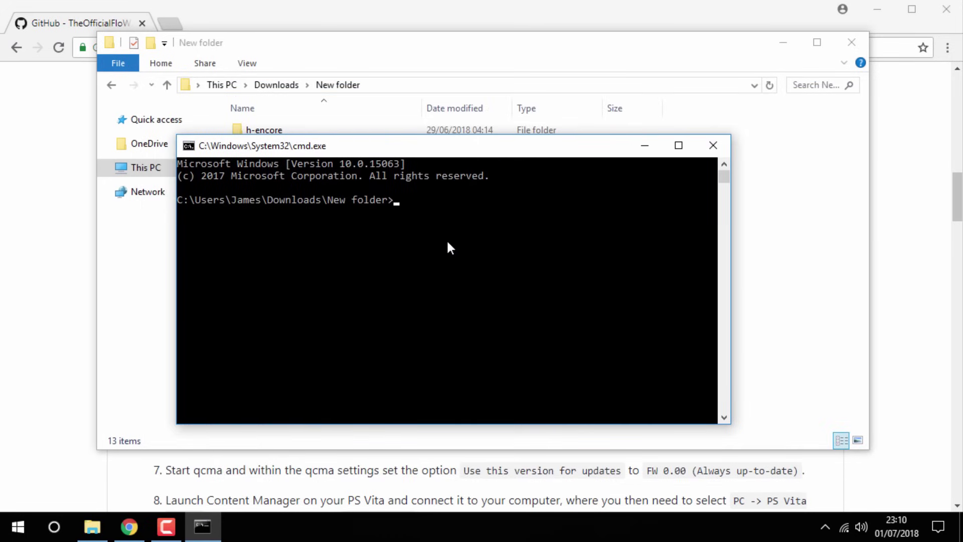
Copy the command pkg2zip -x PATH_OF_PKG from step 4 of the h-encore guide and return to the Command Prompt.
left_click(58, 211)
scroll(332, 203, "down", 2)
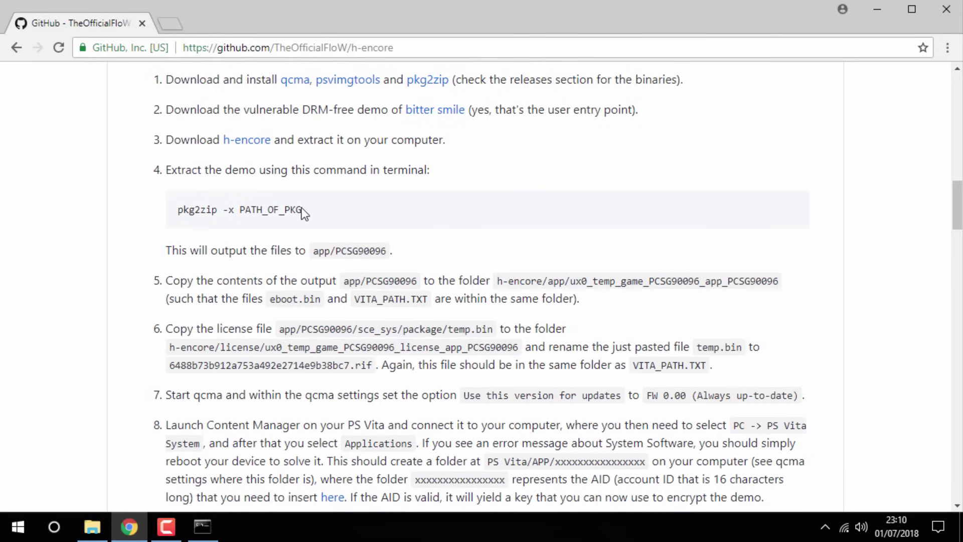
left_click_drag(302, 211, 179, 211)
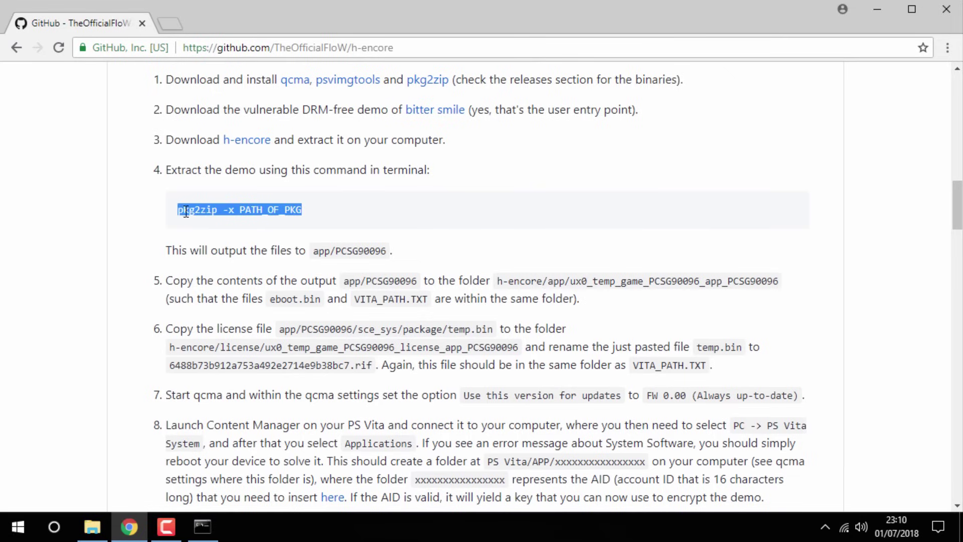
right_click(198, 217)
left_click(204, 220)
left_click(92, 527)
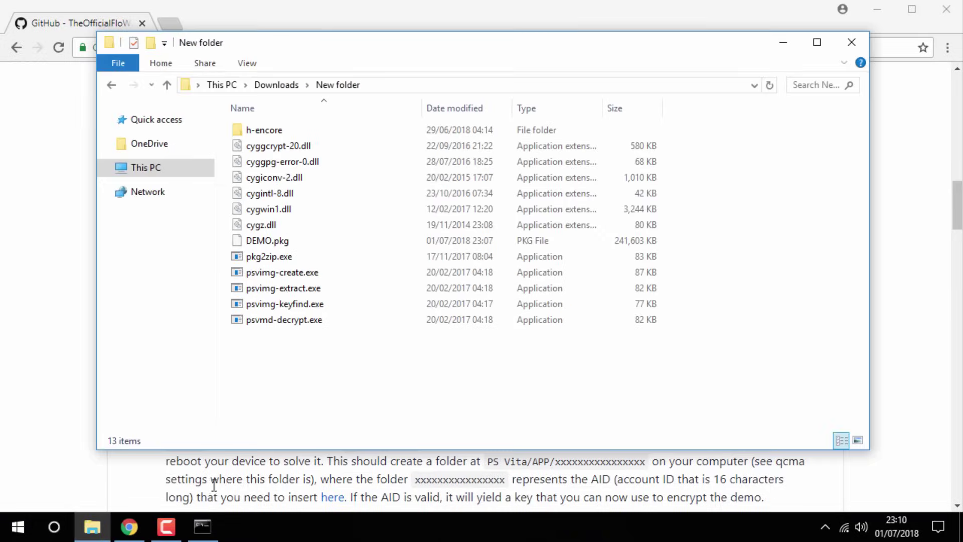
left_click(202, 527)
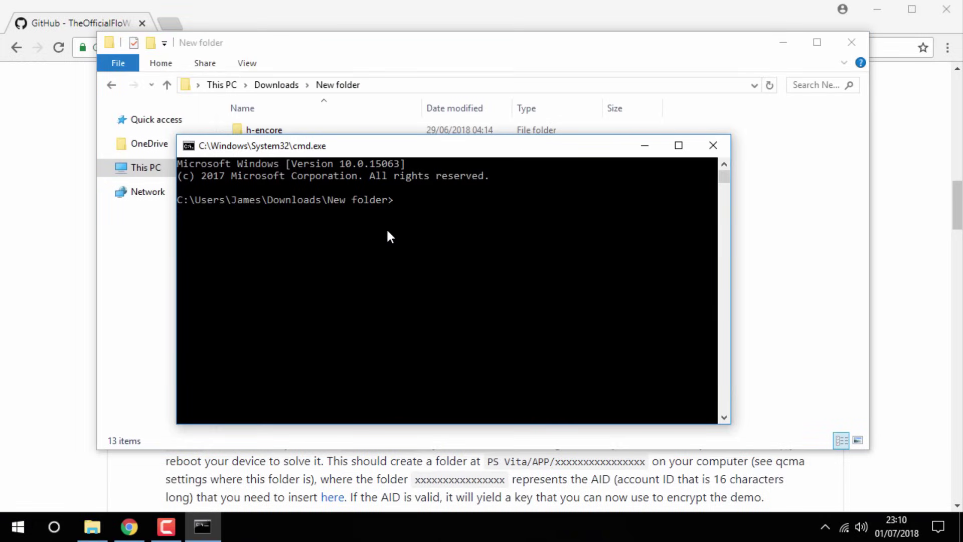
Run pkg2zip -x DEMO.pkg in the Command Prompt to extract the demo package, and close the Command Prompt.
right_click(407, 200)
key("BackSpace")
key("BackSpace")
key("BackSpace")
key("BackSpace")
key("BackSpace")
key("BackSpace")
key("BackSpace")
key("BackSpace")
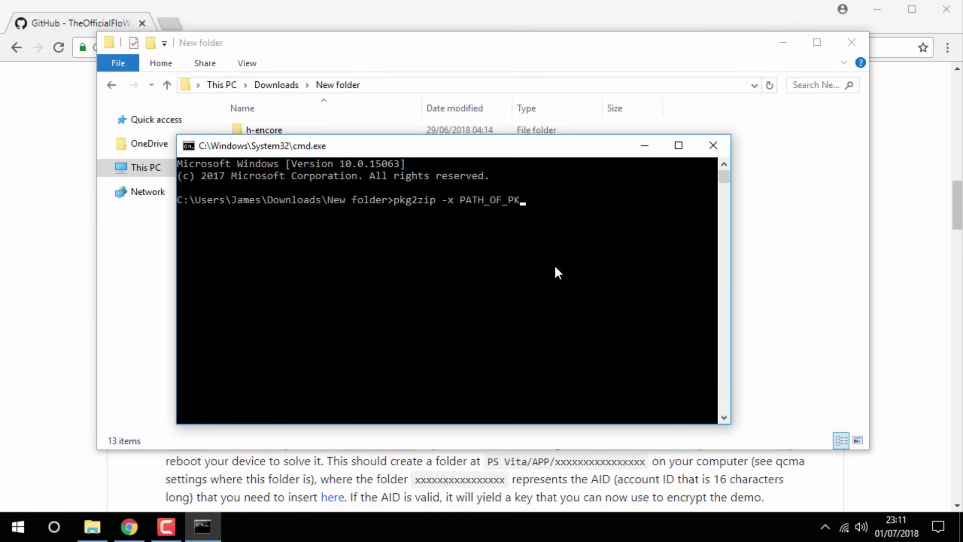
key("BackSpace")
key("BackSpace")
key("BackSpace")
type("DEMO.pkg")
key("Return")
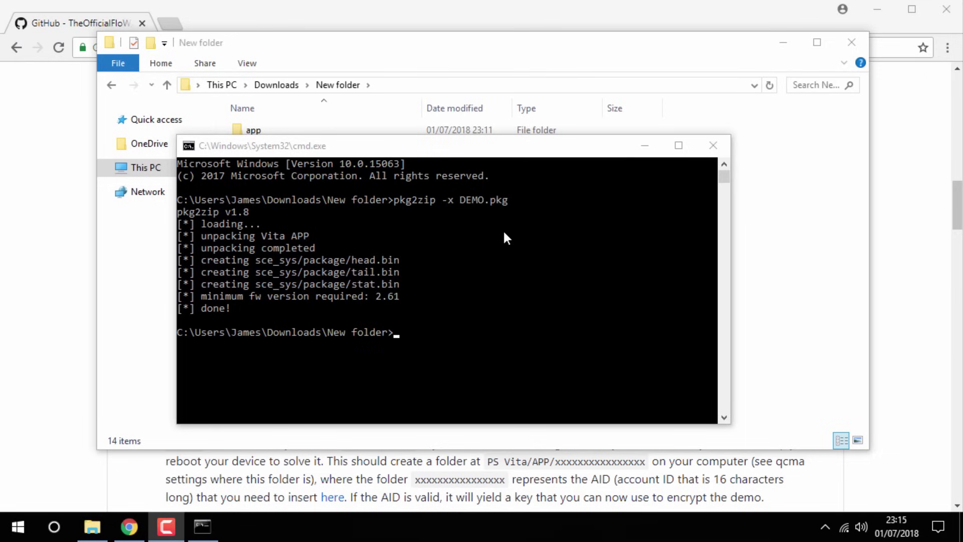
left_click(713, 146)
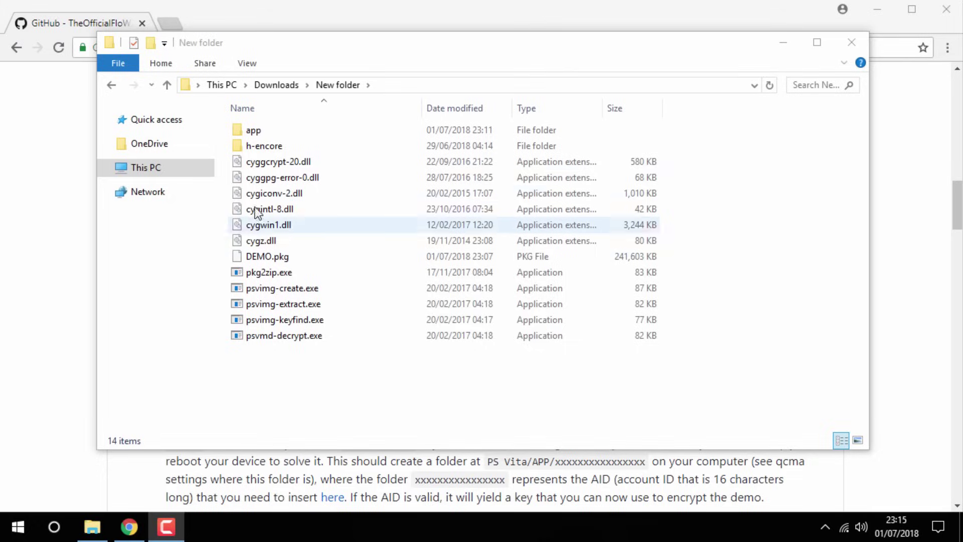
Copy all six items inside the extracted app\PCSG90096 folder.
double_click(272, 129)
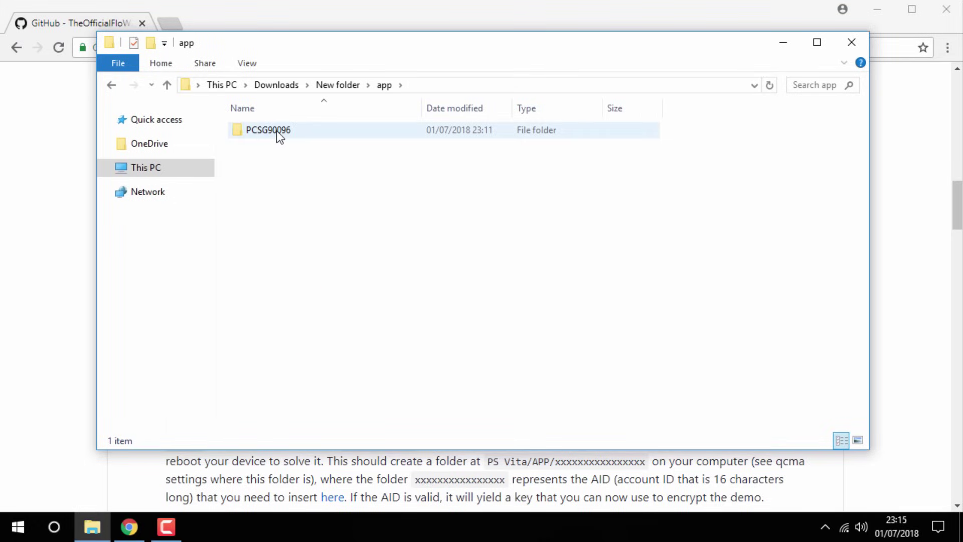
double_click(277, 131)
left_click_drag(291, 234, 287, 132)
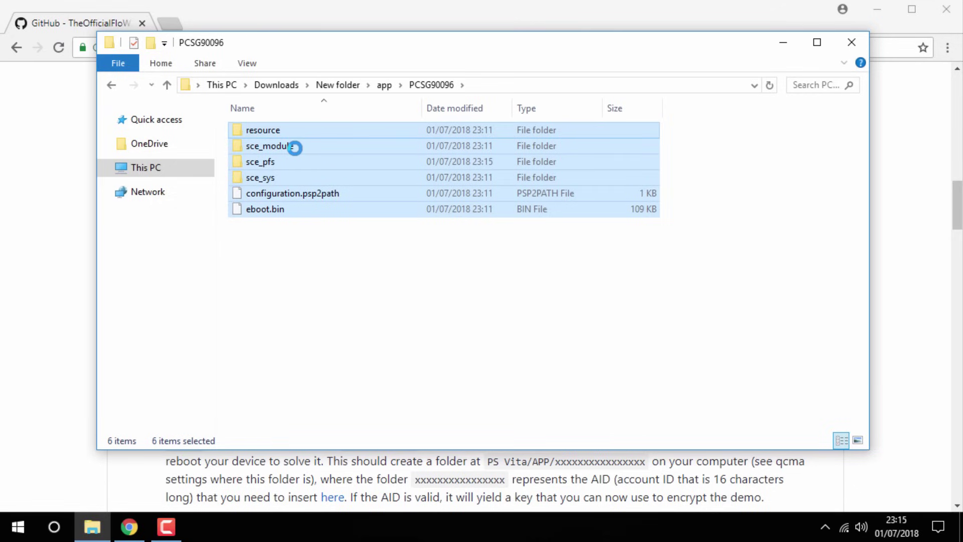
right_click(294, 147)
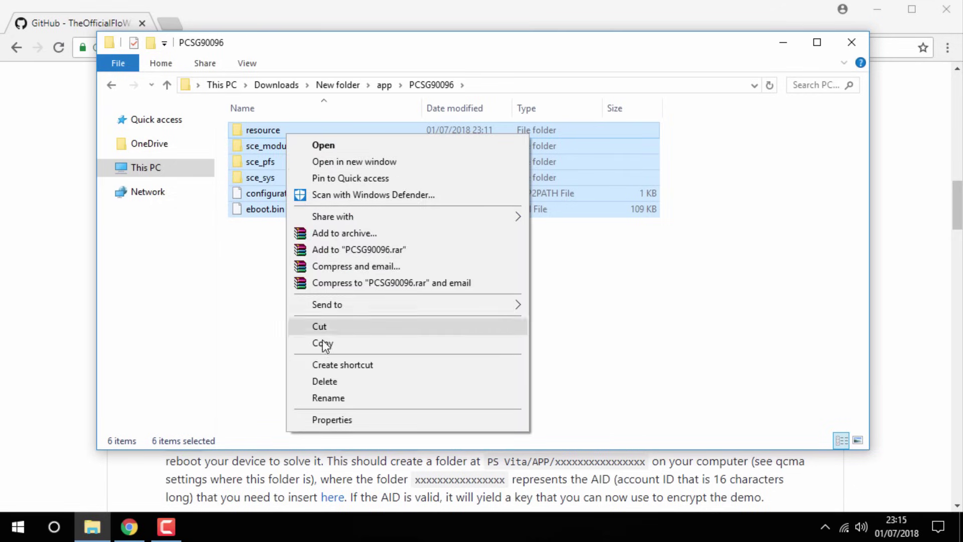
left_click(322, 342)
Paste the copied demo files into h-encore\app\ux0_temp_game_PCSG90096_app_PCSG90096 within New folder.
left_click(330, 86)
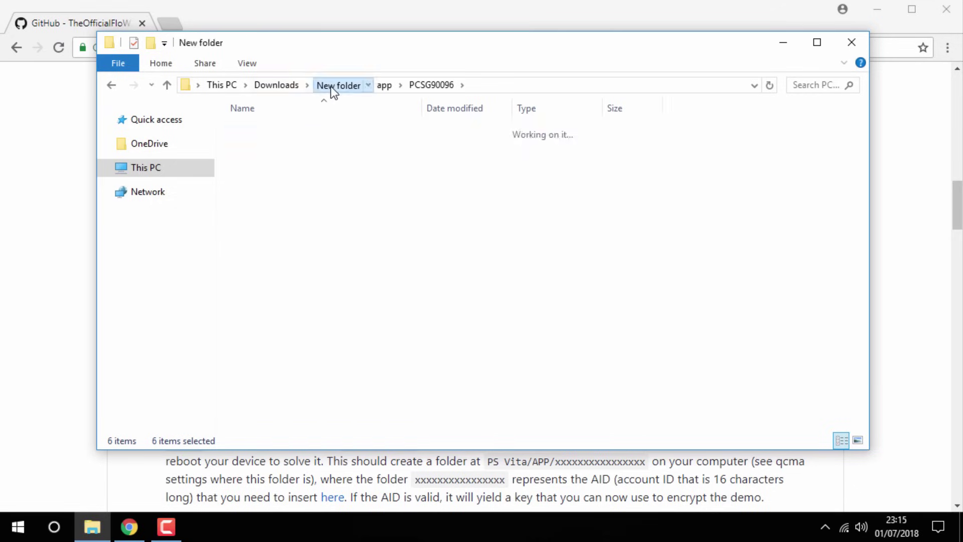
double_click(290, 150)
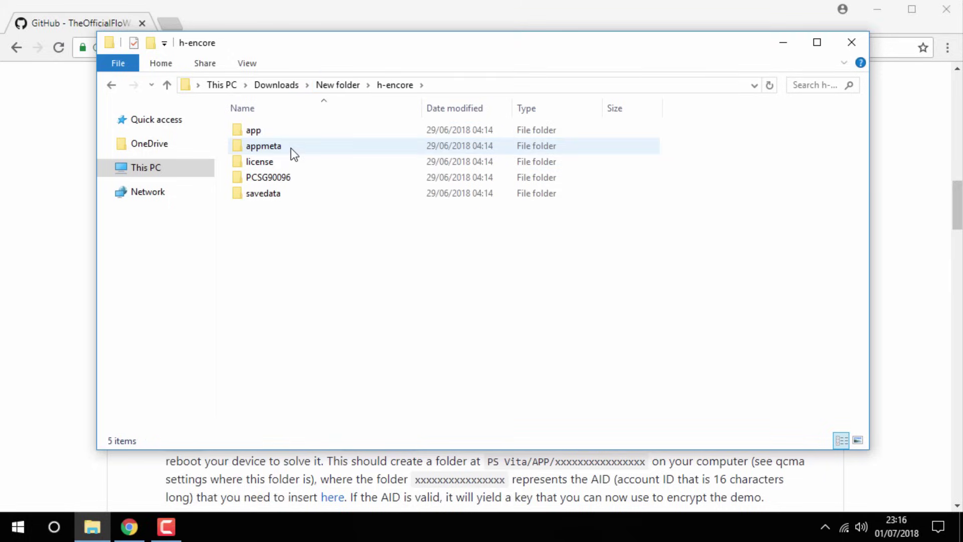
left_click(270, 134)
double_click(270, 135)
double_click(273, 136)
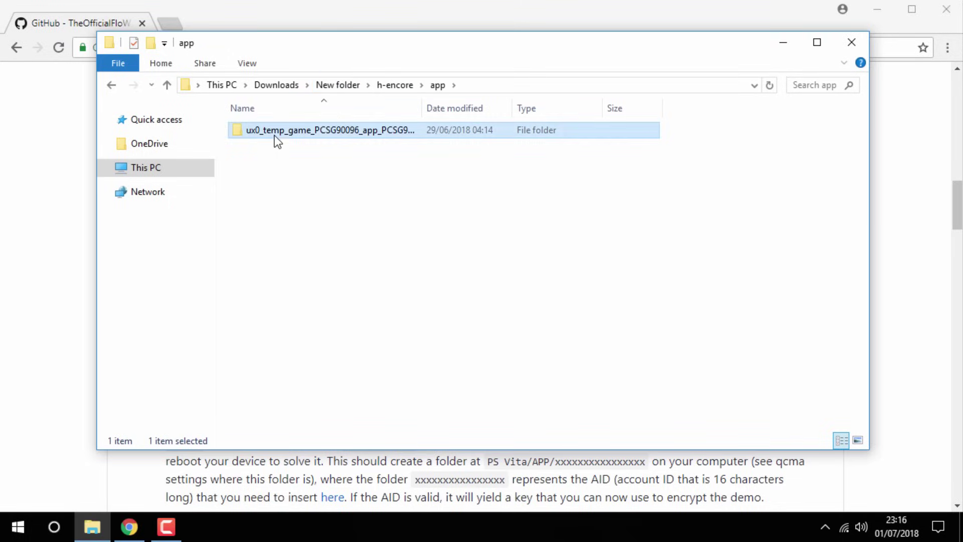
right_click(296, 191)
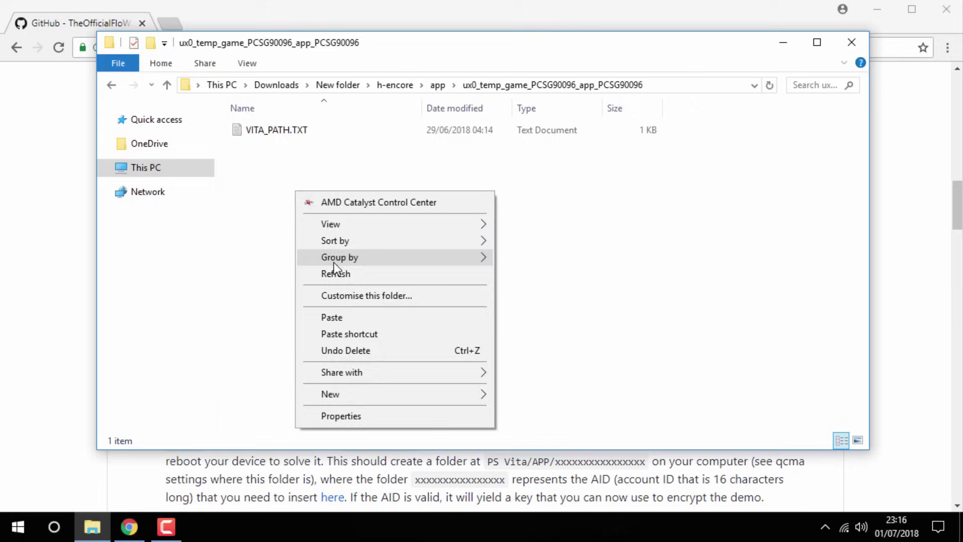
left_click(333, 316)
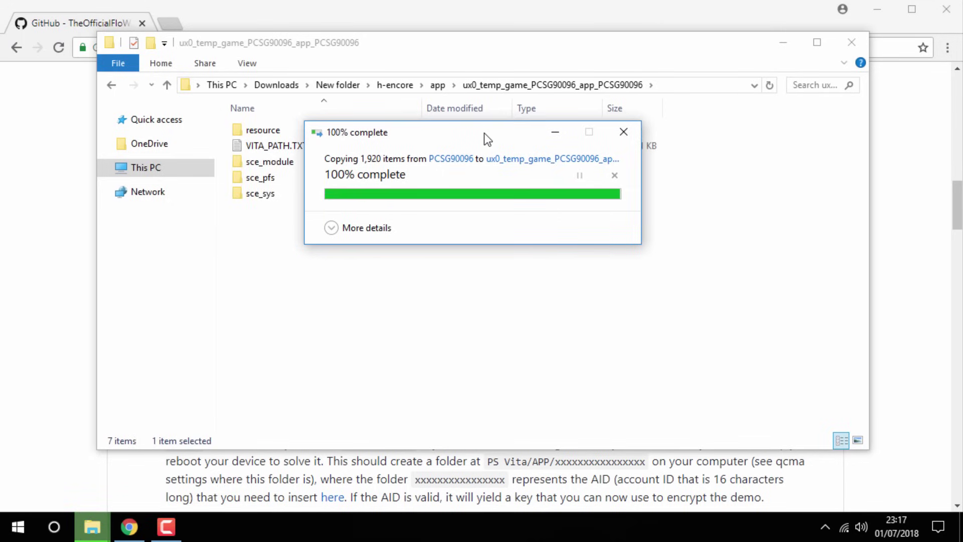
left_click(463, 282)
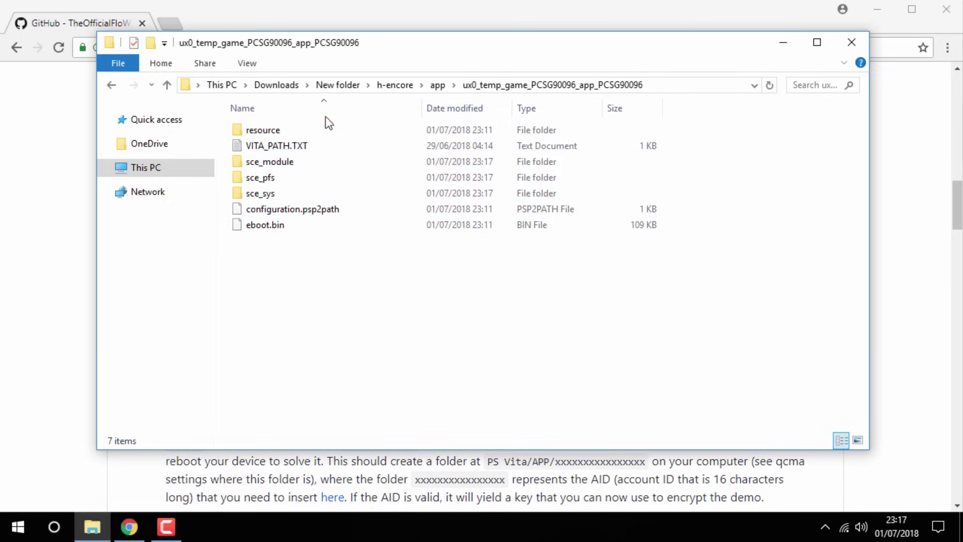
Copy the license file temp.bin from app\PCSG90096\sce_sys\package in New folder.
left_click(346, 86)
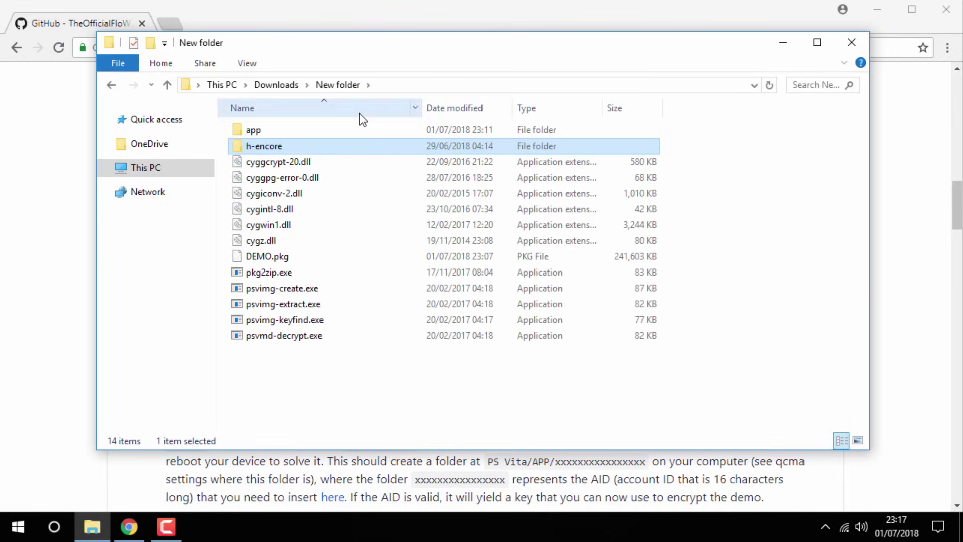
double_click(362, 128)
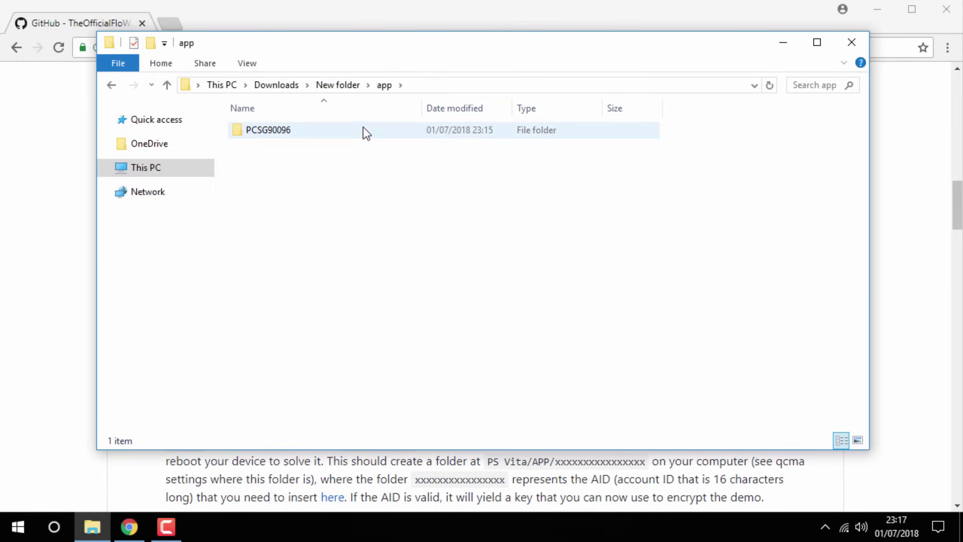
double_click(363, 129)
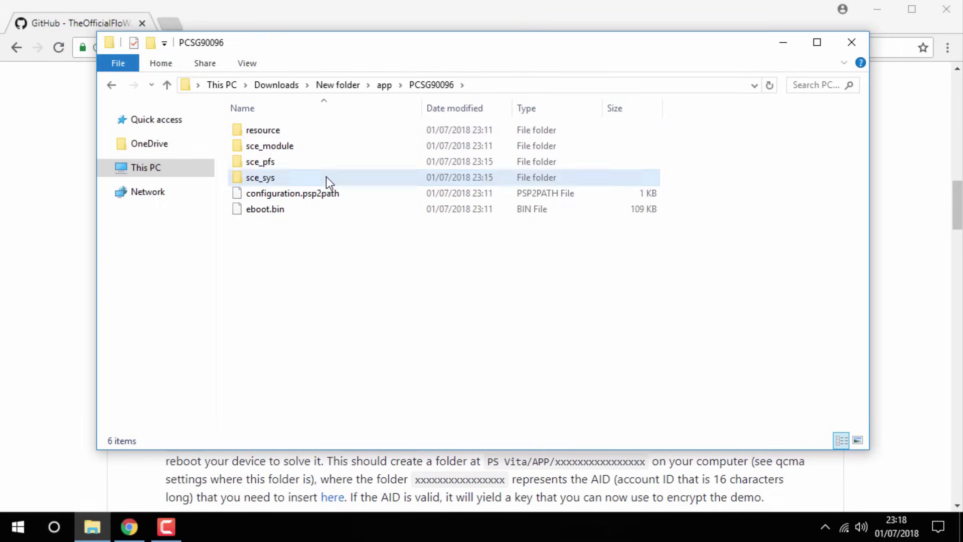
double_click(326, 176)
left_click(321, 176)
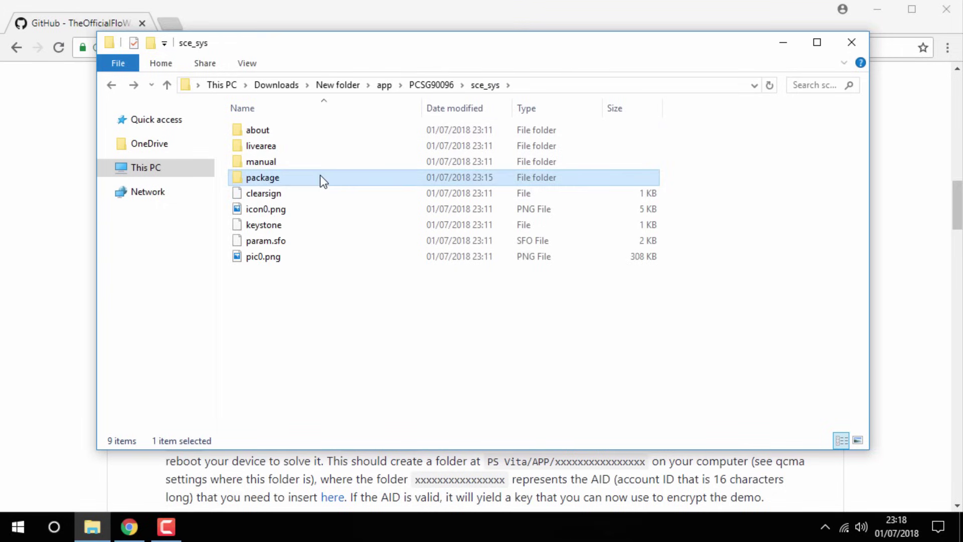
double_click(321, 176)
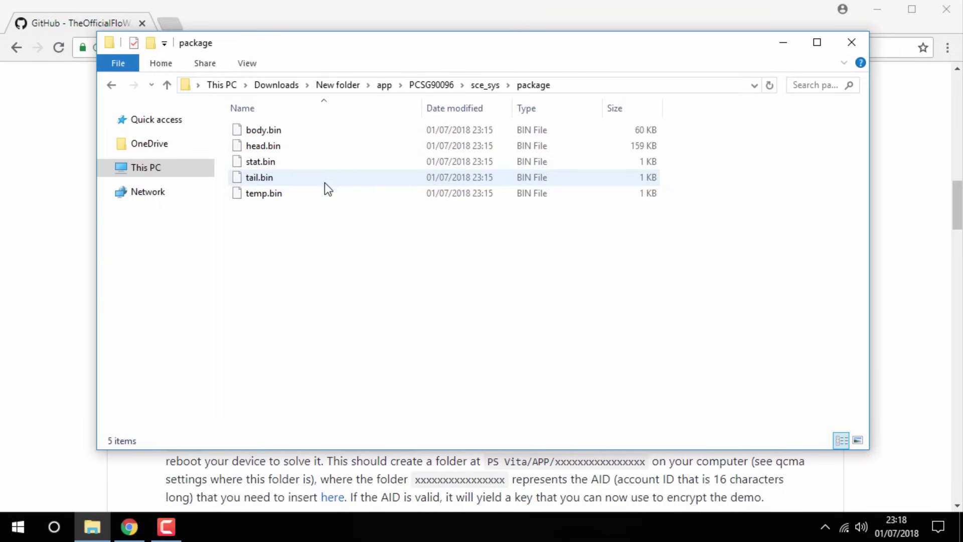
left_click(336, 194)
right_click(336, 191)
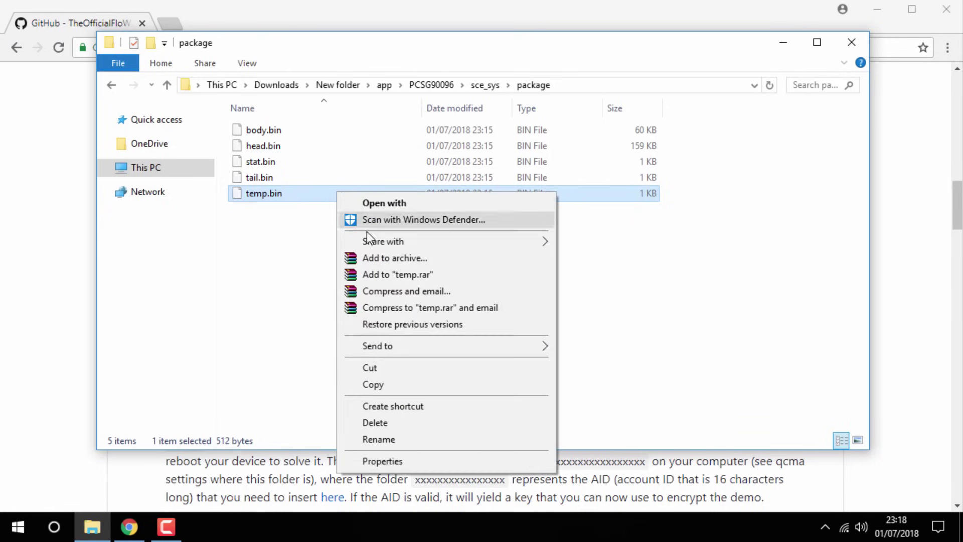
left_click(376, 384)
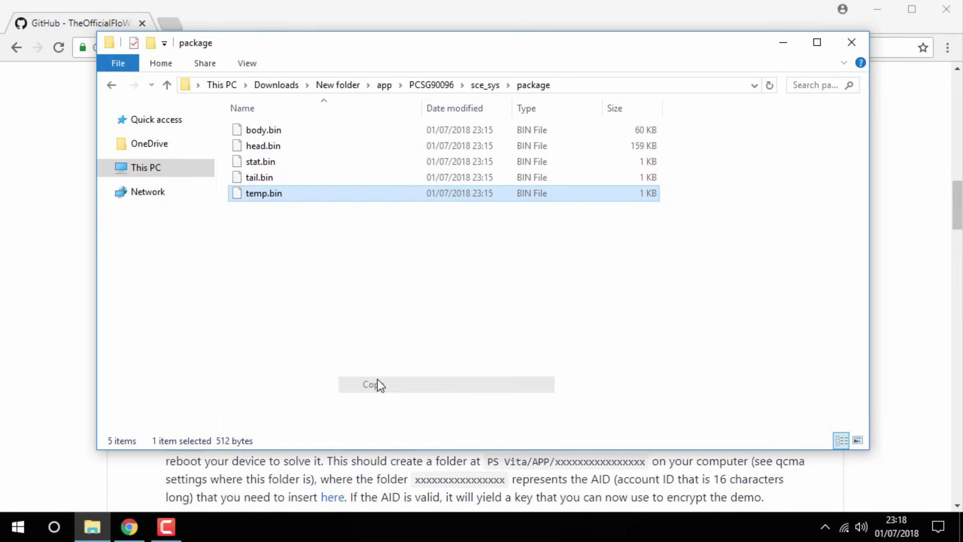
Paste temp.bin into h-encore\license\ux0_temp_game_PCSG90096_license_app_PCSG90096 within New folder.
left_click(340, 83)
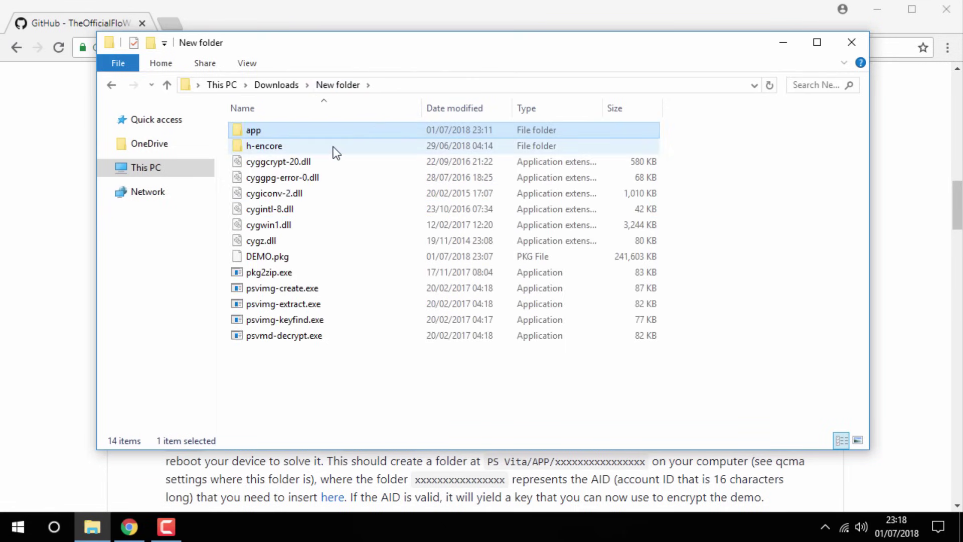
double_click(333, 147)
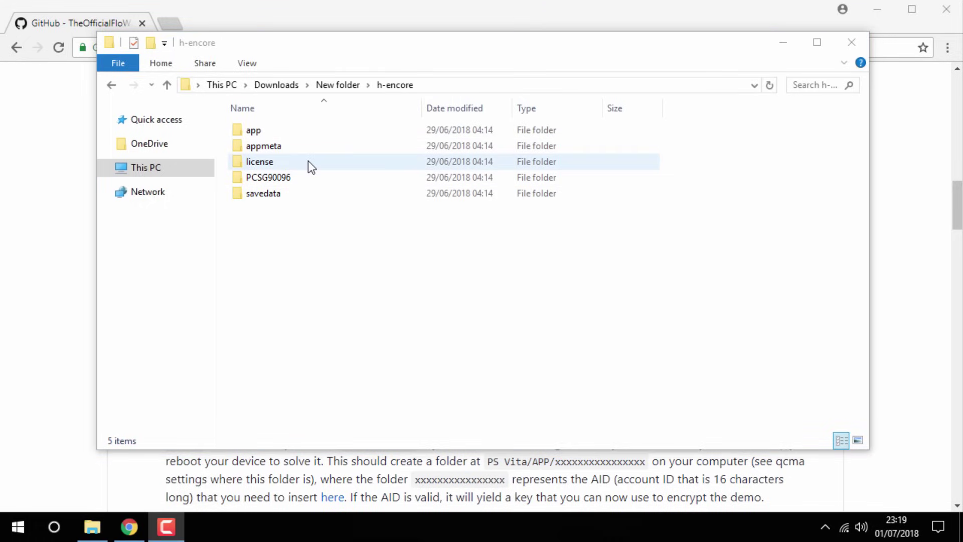
double_click(307, 166)
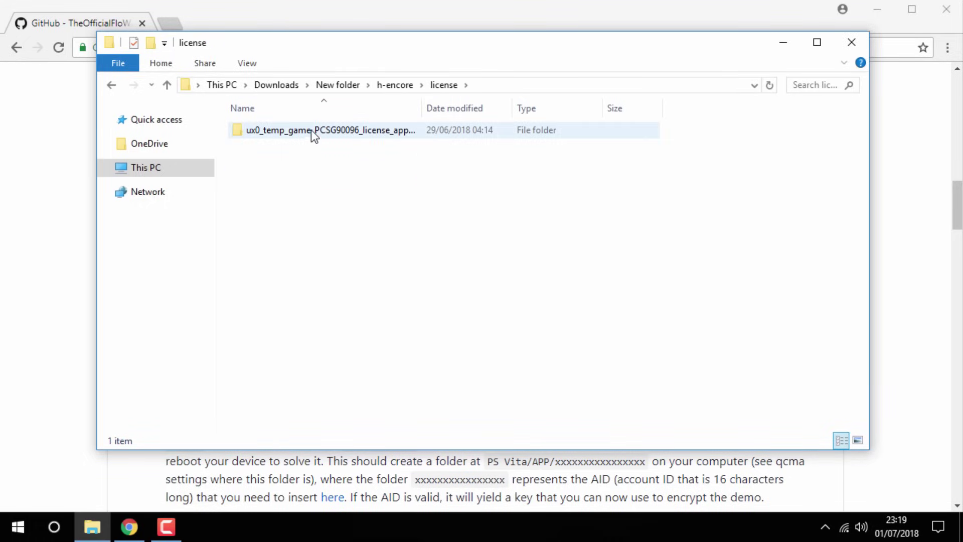
double_click(311, 131)
right_click(316, 180)
left_click(349, 301)
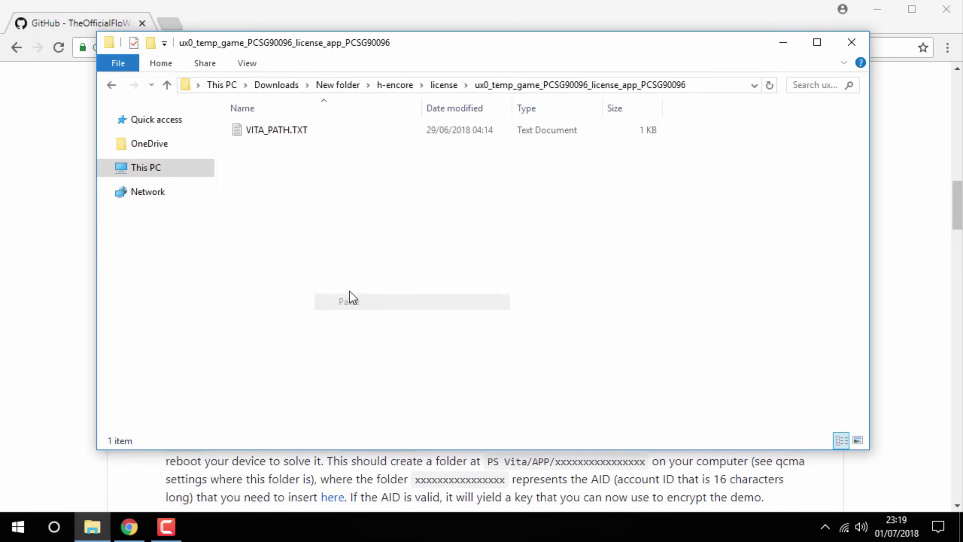
left_click(345, 270)
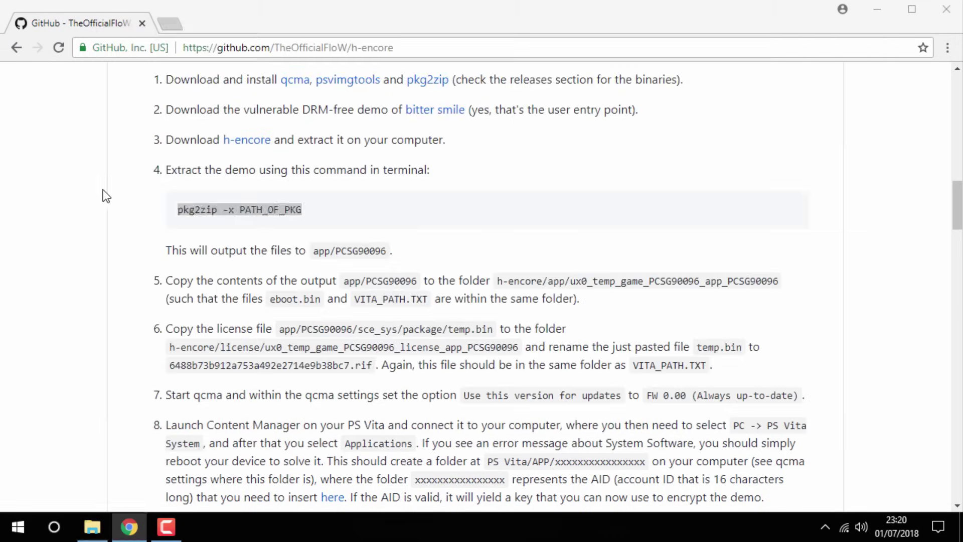
Copy the file name 6488b73b912a753a492e2714e9b38bc7.rif from step 6 of the h-encore guide and return to File Explorer.
left_click_drag(176, 209, 490, 209)
scroll(488, 212, "down", 2)
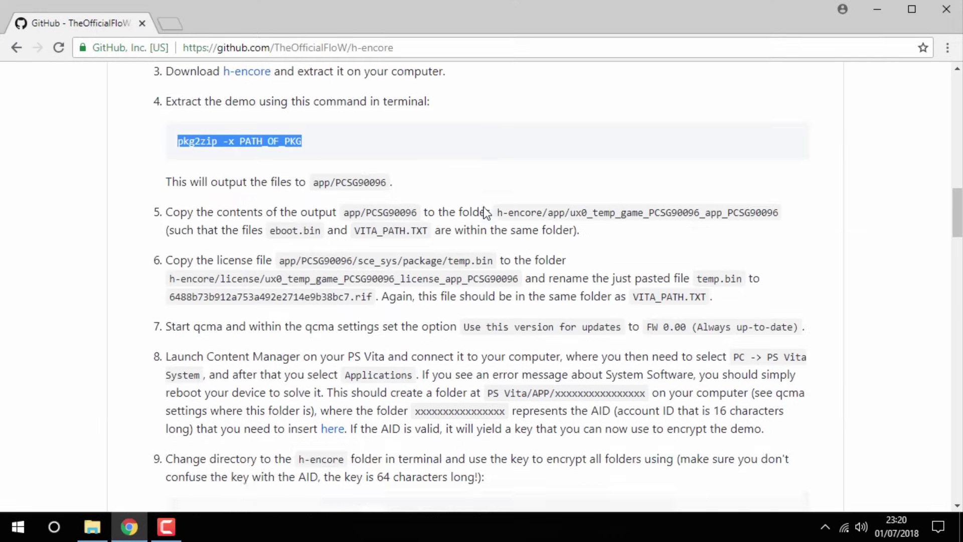
left_click_drag(172, 291, 343, 296)
right_click(374, 296)
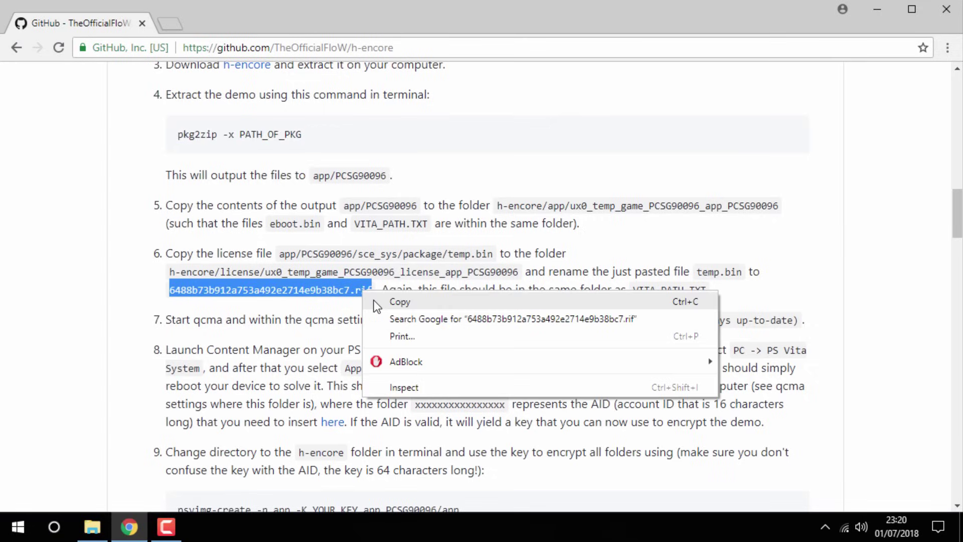
left_click(393, 303)
left_click(91, 527)
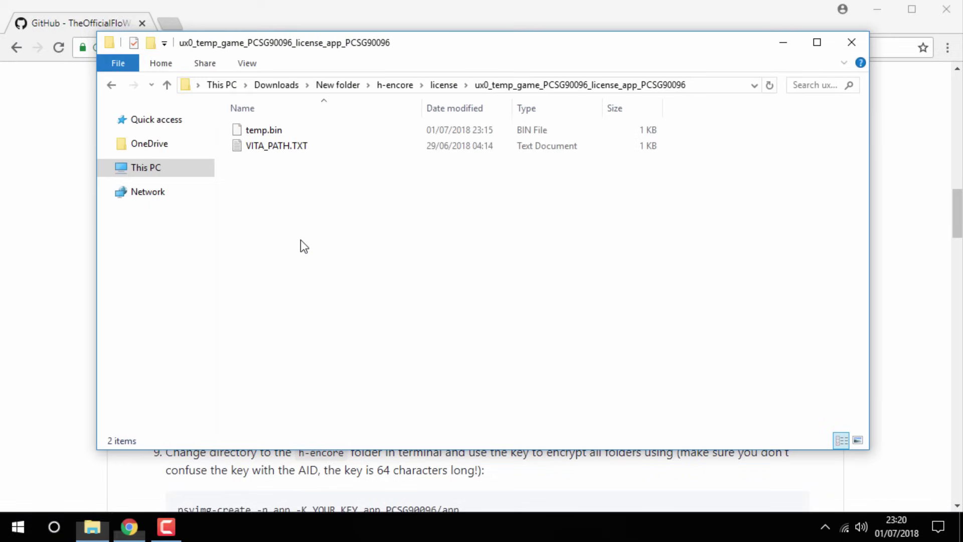
Rename temp.bin as 6488b73b912a753a492e2714e9b38bc7.rif, accepting the extension change, and go back to New folder.
left_click(349, 132)
right_click(350, 134)
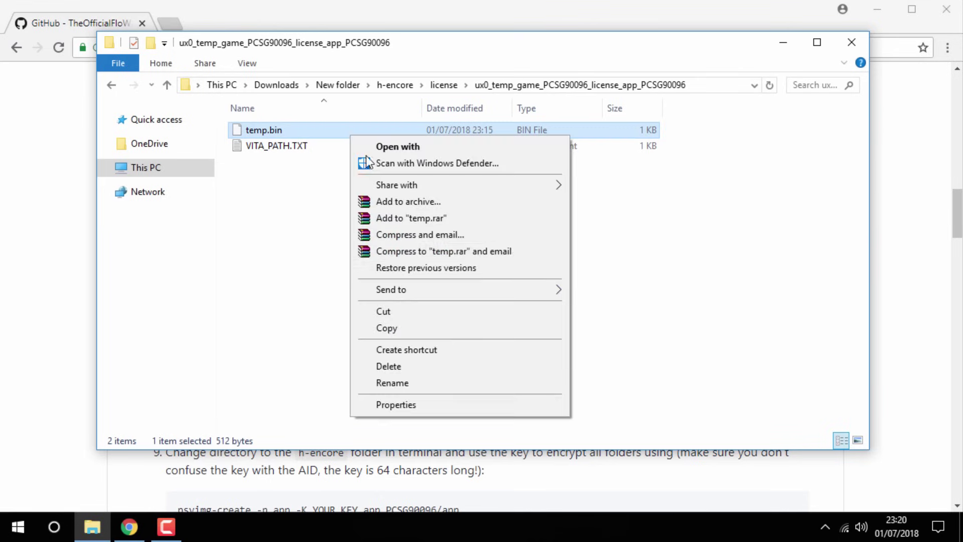
left_click(392, 383)
key("End")
key("shift+Home")
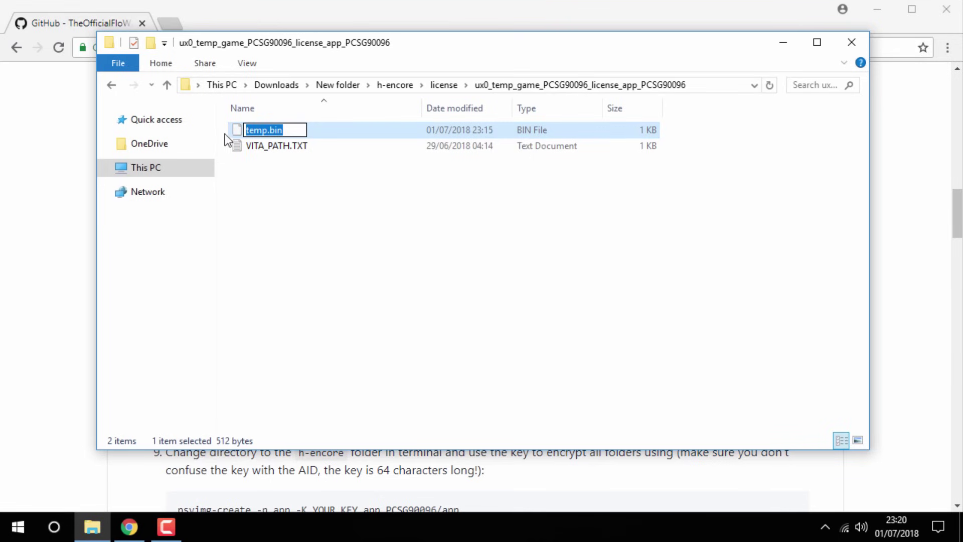
key("ctrl+v")
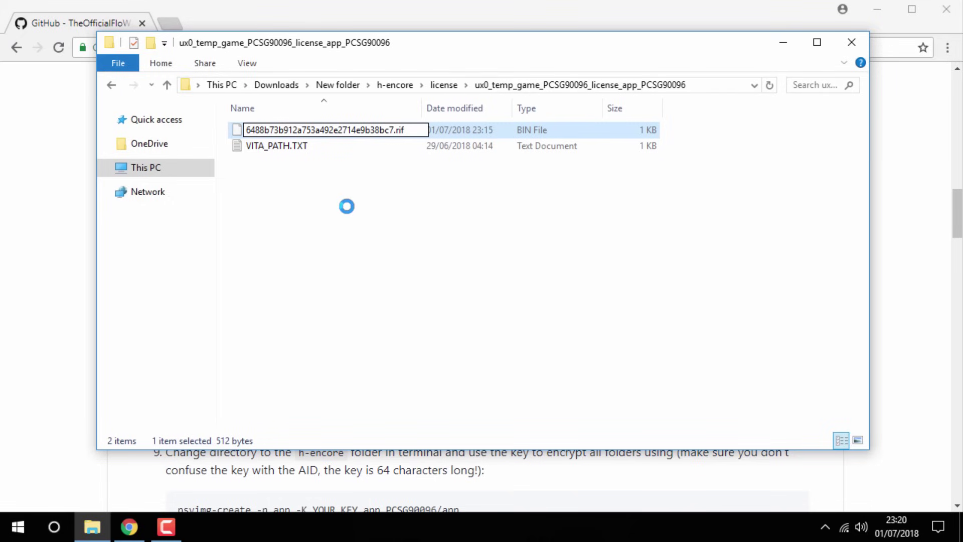
key("Return")
key("Return")
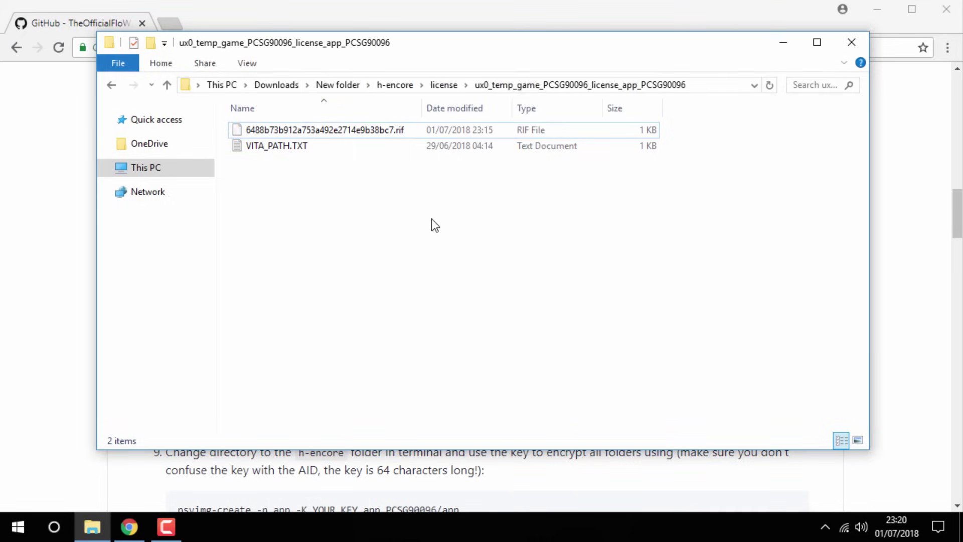
left_click(332, 84)
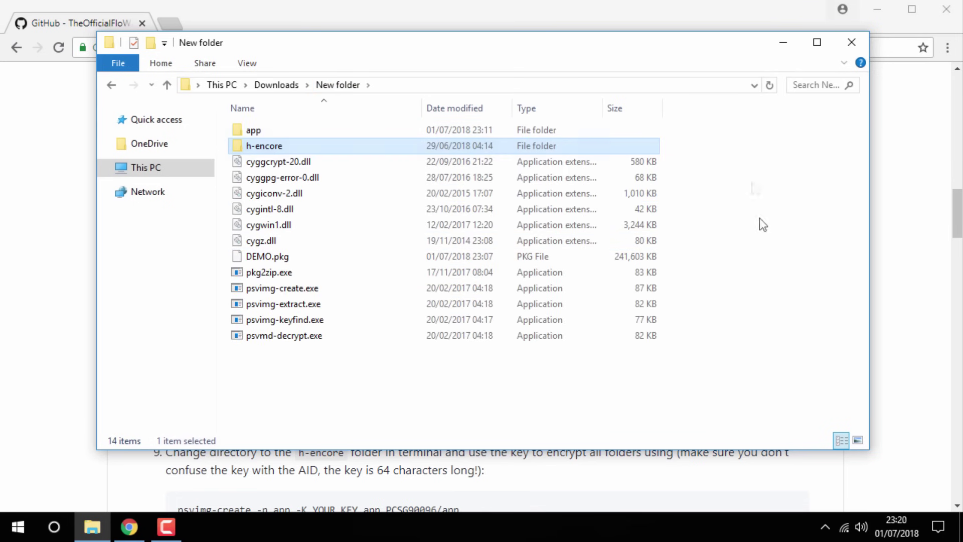
Minimise the New folder window and launch the Qcma desktop app.
left_click(790, 48)
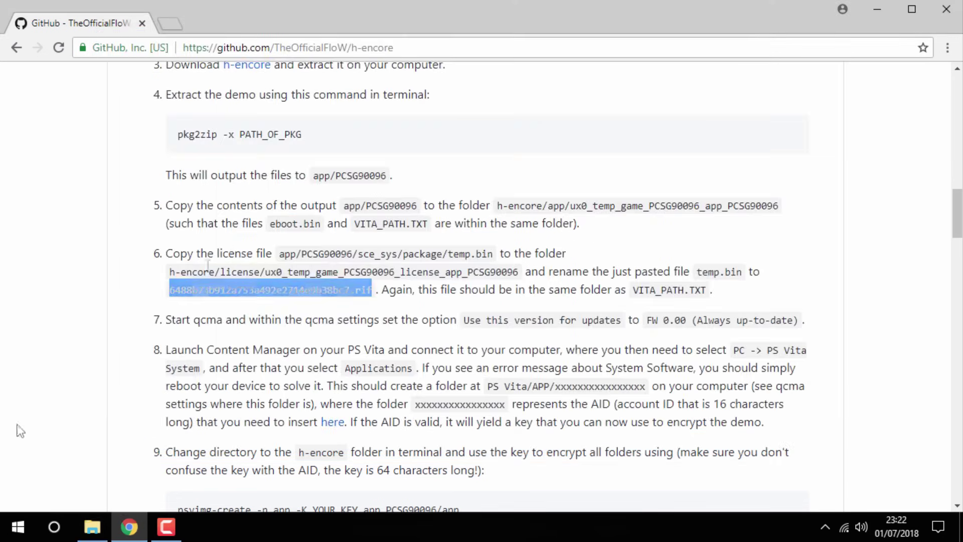
left_click(19, 537)
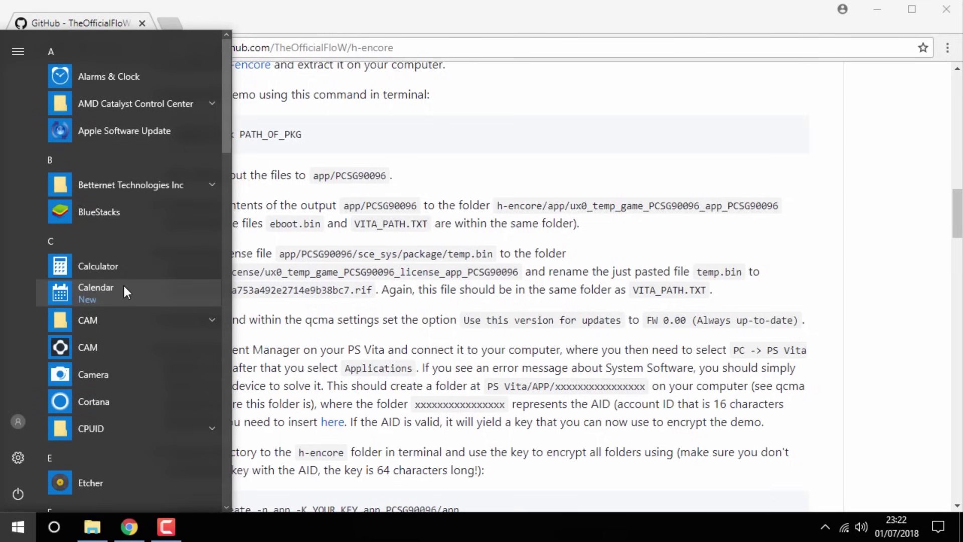
type("qcma")
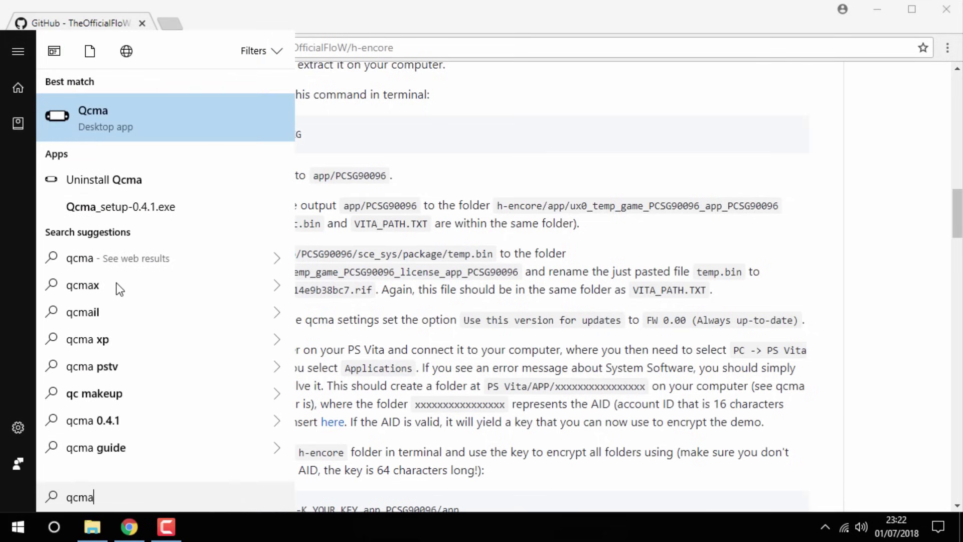
left_click(89, 123)
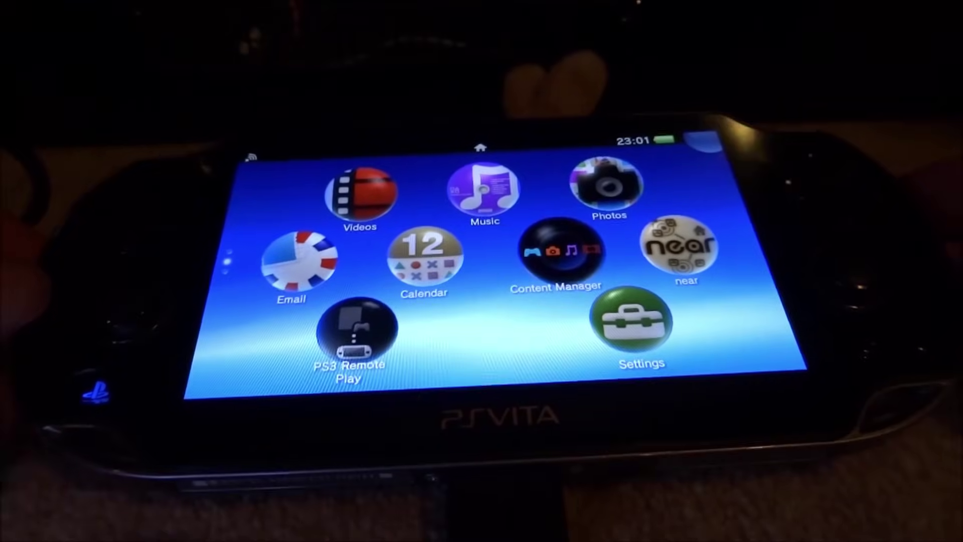
left_click(557, 251)
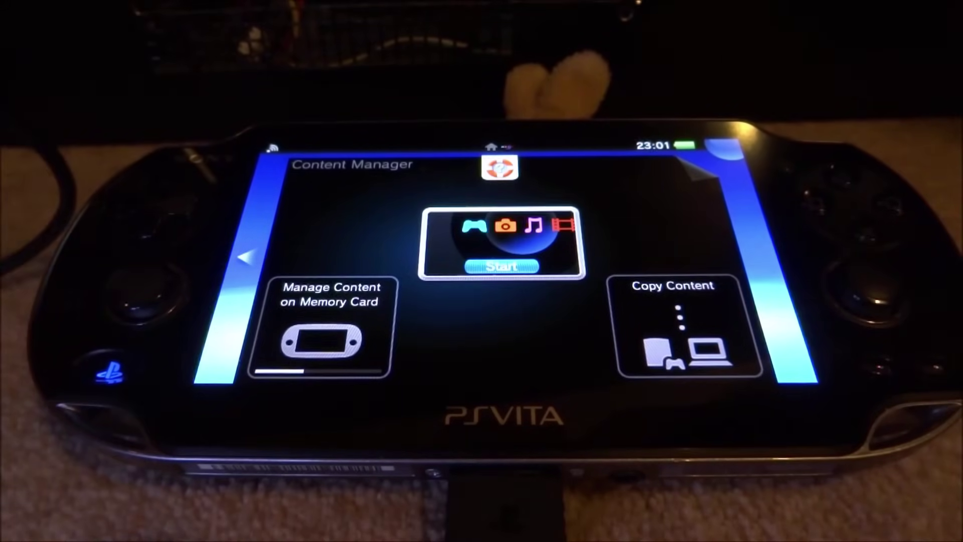
left_click(501, 265)
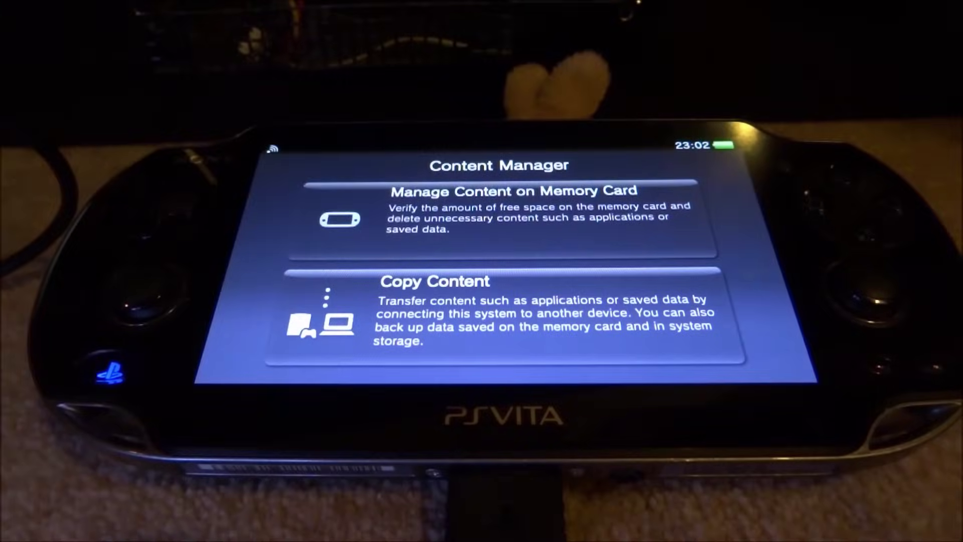
left_click(325, 309)
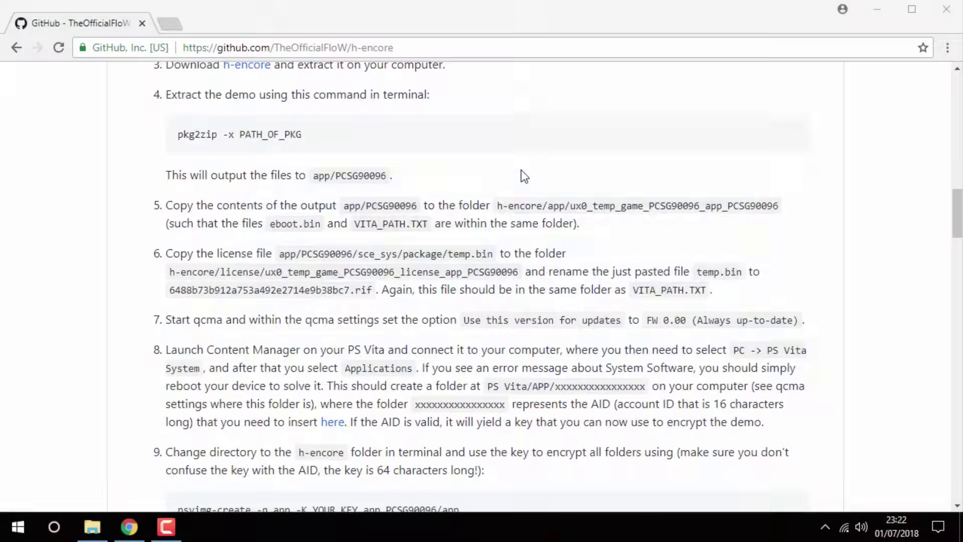
Refresh the database in Qcma, which is running in the background.
left_click(826, 526)
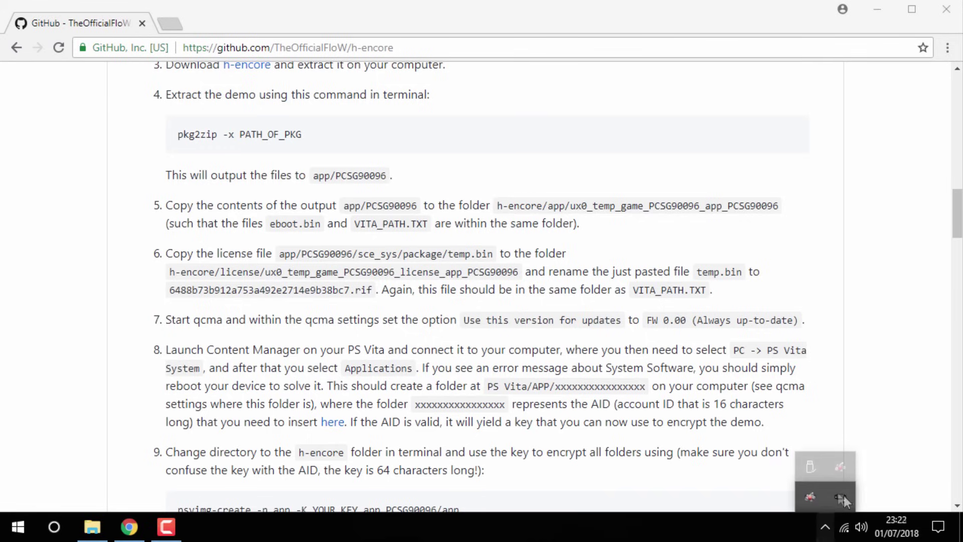
right_click(814, 494)
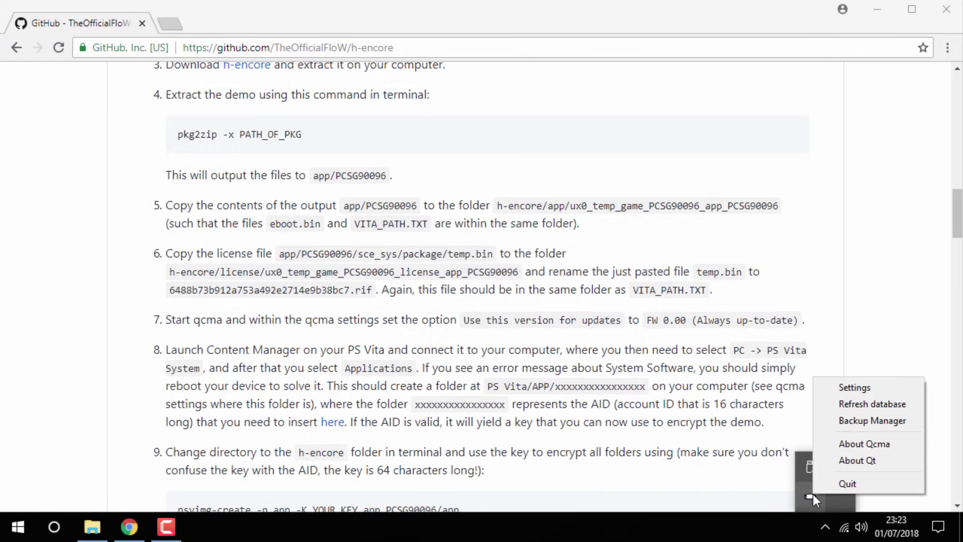
left_click(883, 409)
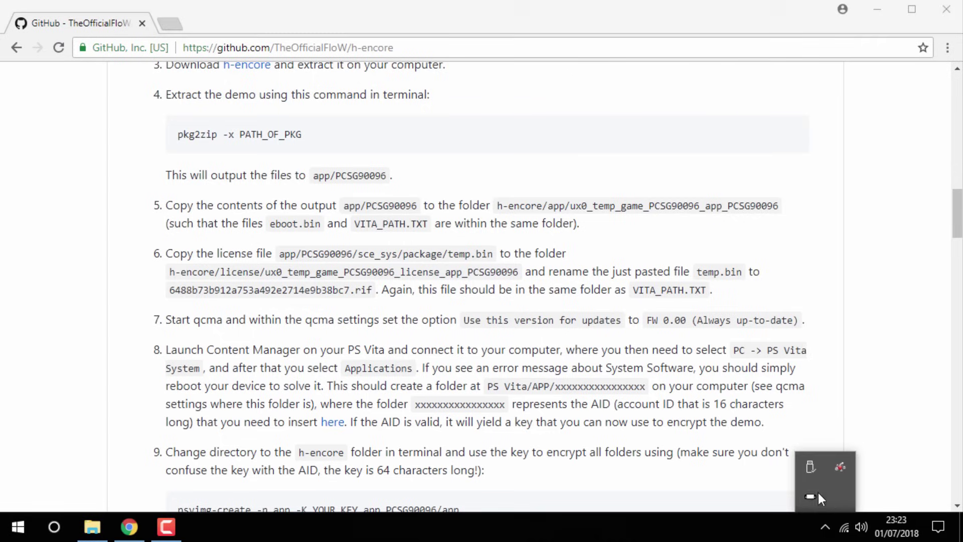
Open the Qcma settings and browse the Applications / Backups location into its APP folder.
right_click(819, 493)
left_click(861, 387)
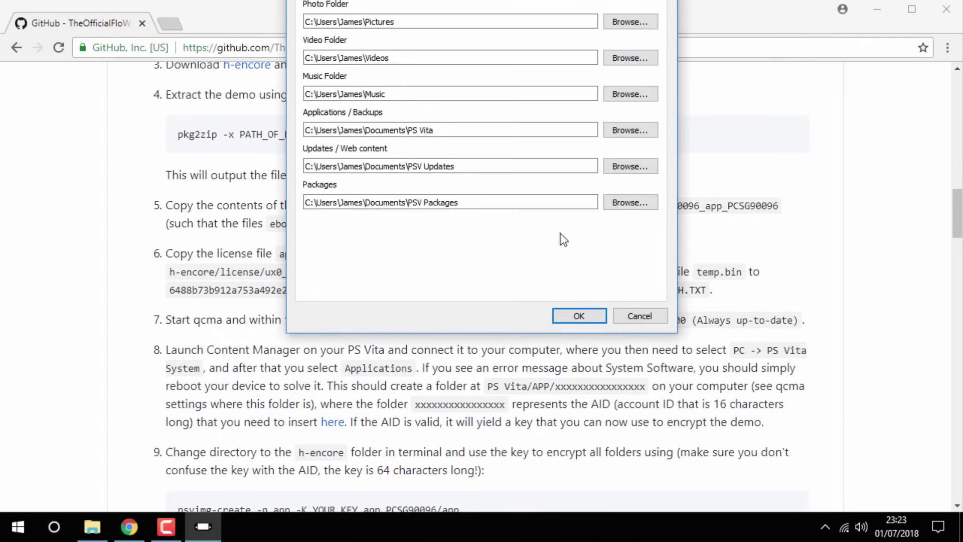
left_click_drag(434, 2, 458, 63)
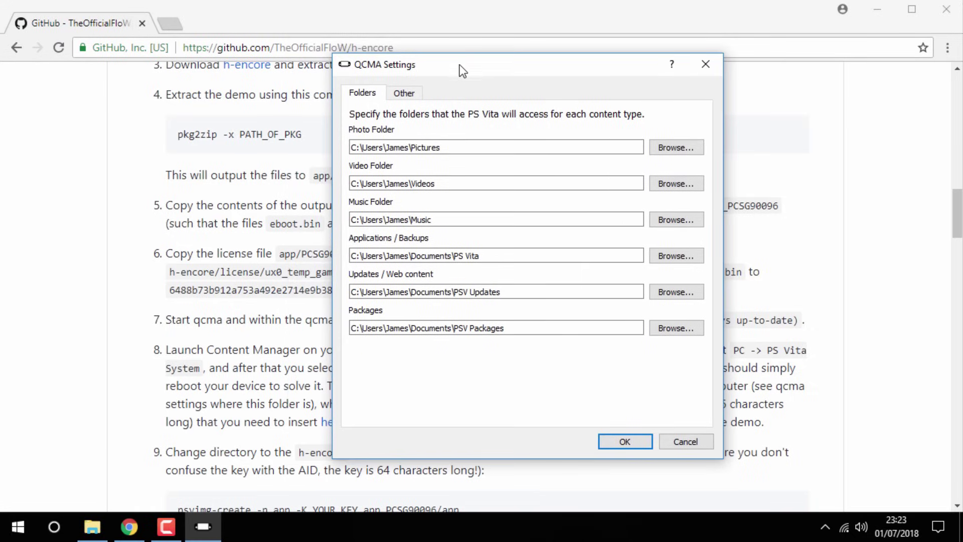
left_click(663, 256)
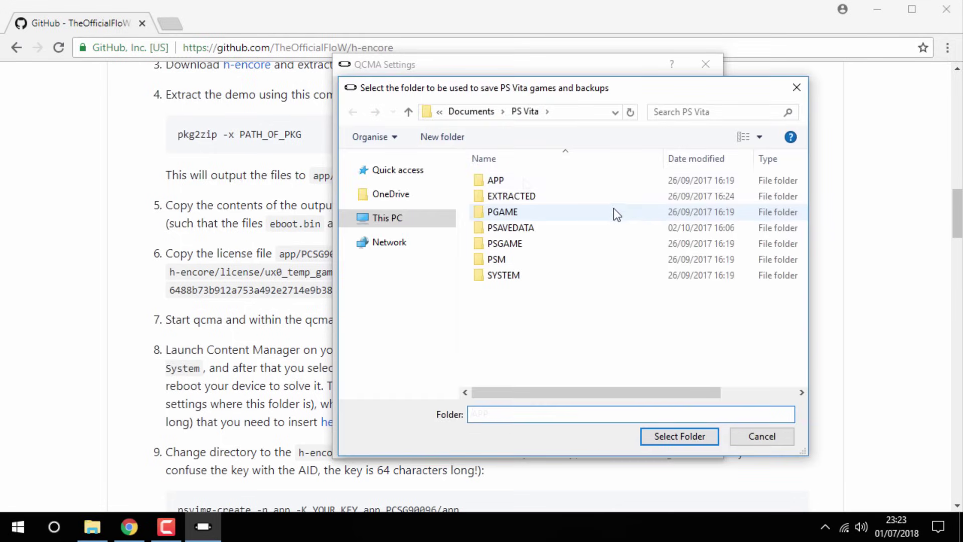
left_click(518, 183)
double_click(518, 183)
Copy the name of the account ID folder inside APP, cancel the folder selection and close the Qcma settings.
left_click(537, 183)
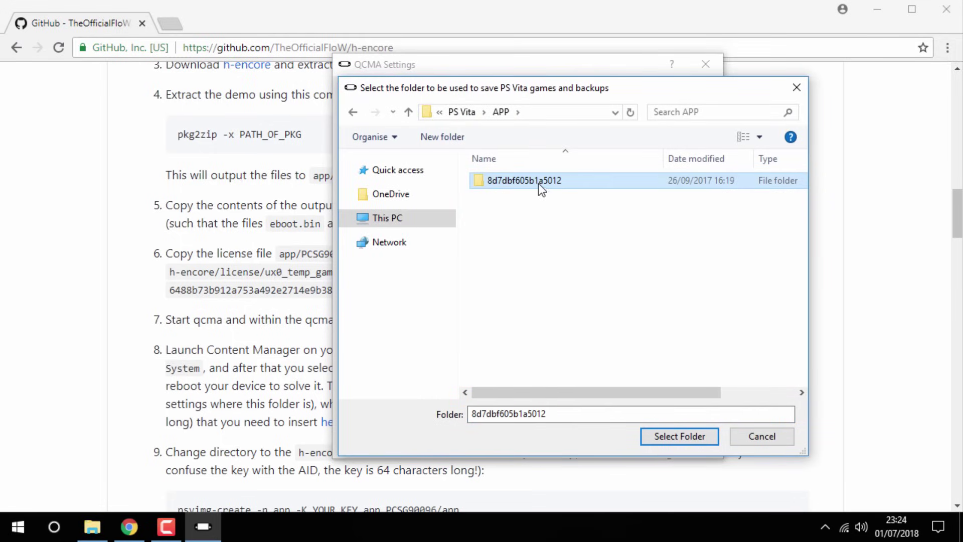
right_click(538, 180)
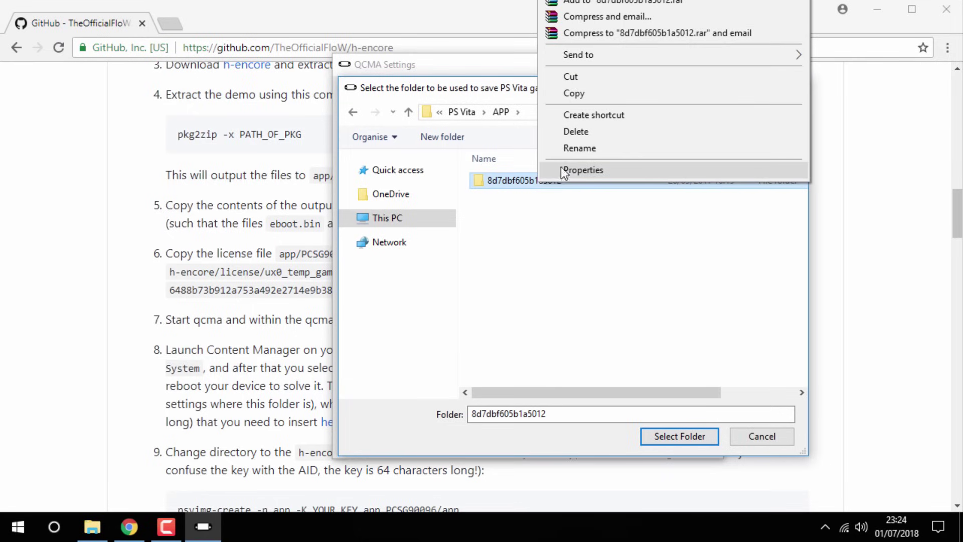
left_click(573, 150)
right_click(555, 179)
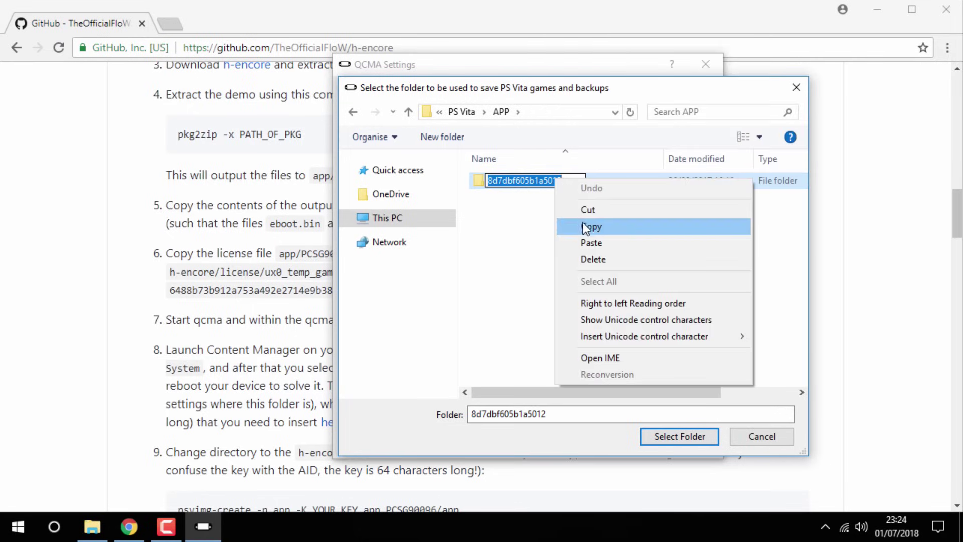
left_click(564, 225)
left_click(564, 225)
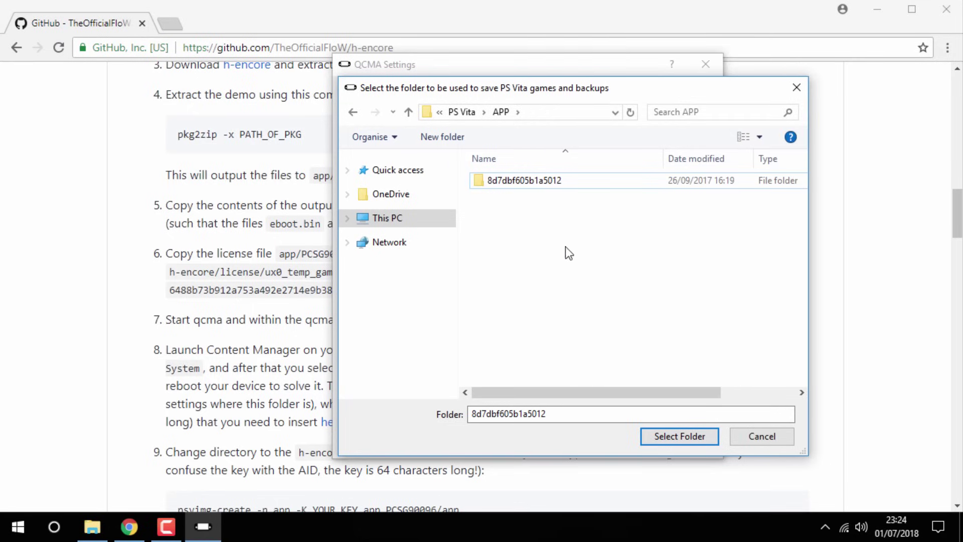
left_click(747, 435)
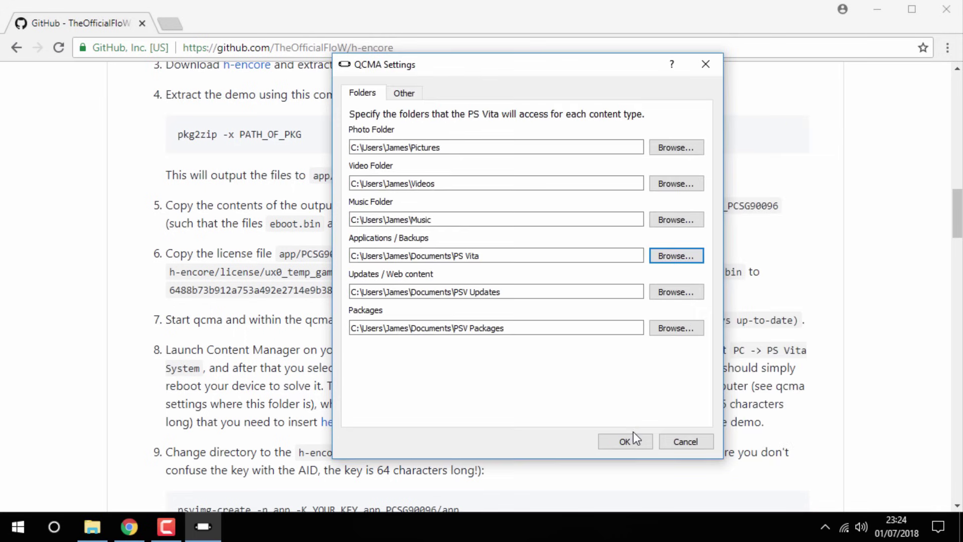
left_click(631, 437)
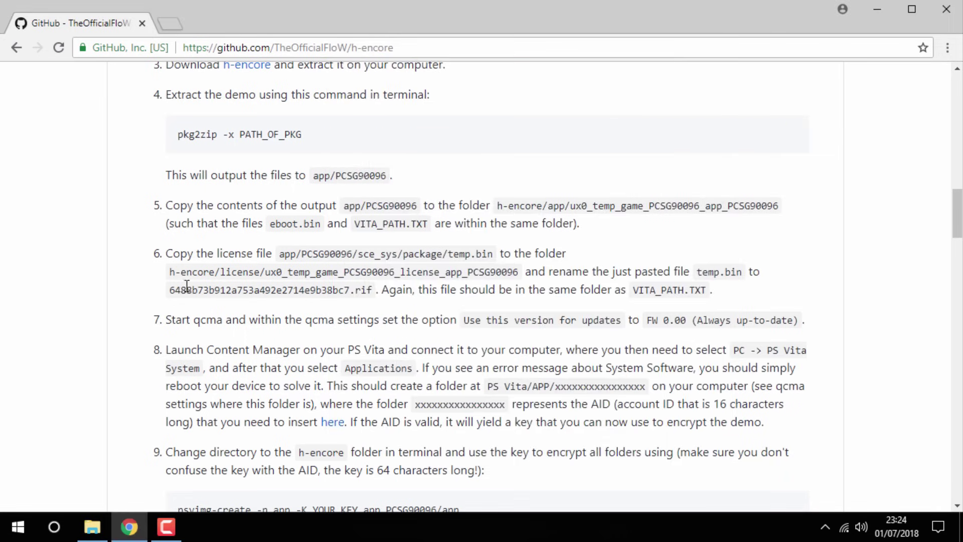
Open the cma.henkaku.xyz page linked in step 8 of the h-encore guide and submit the copied account ID as the AID.
scroll(186, 286, "down", 3)
middle_click(335, 350)
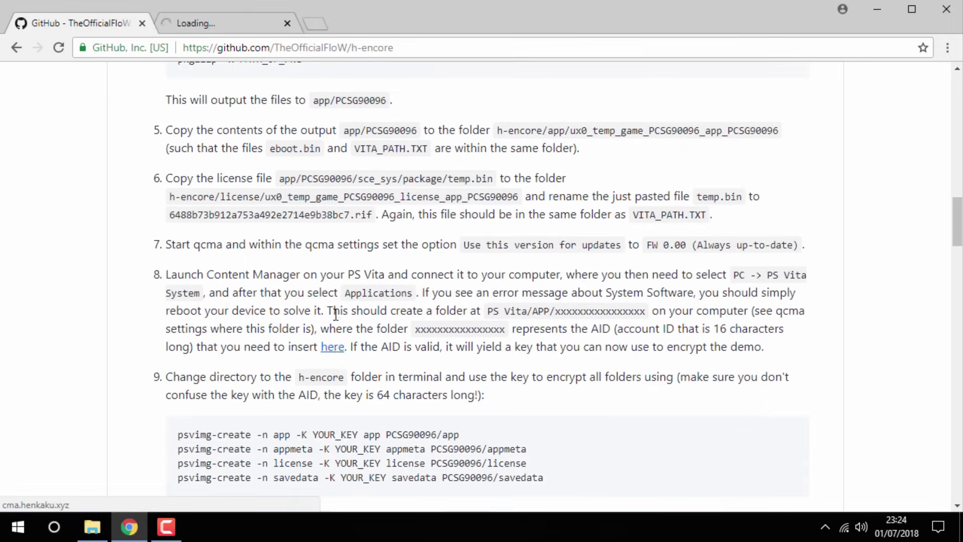
left_click(230, 29)
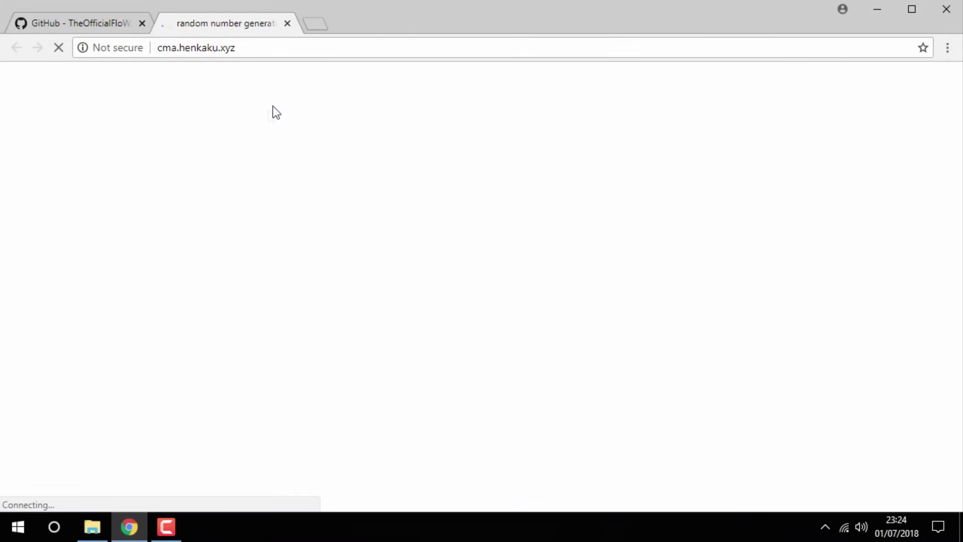
right_click(129, 76)
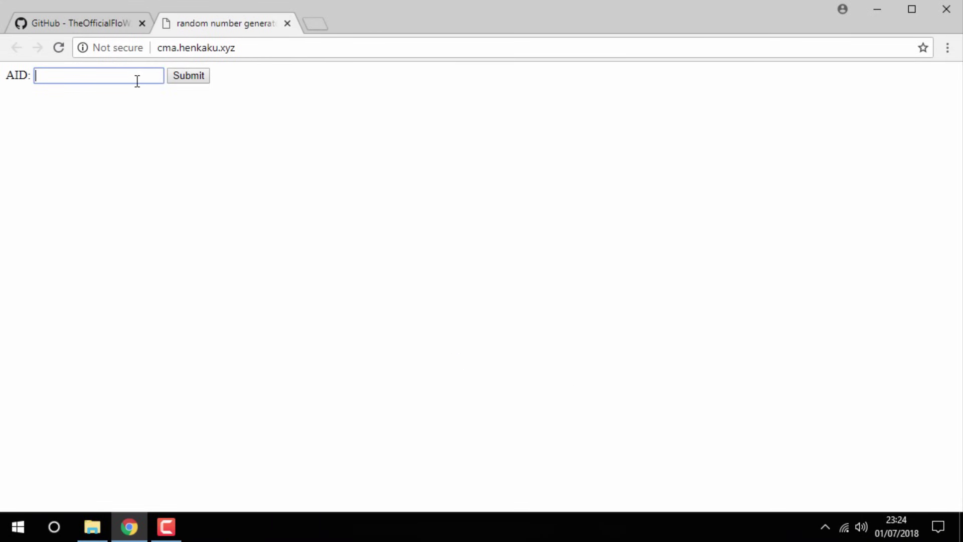
left_click(166, 163)
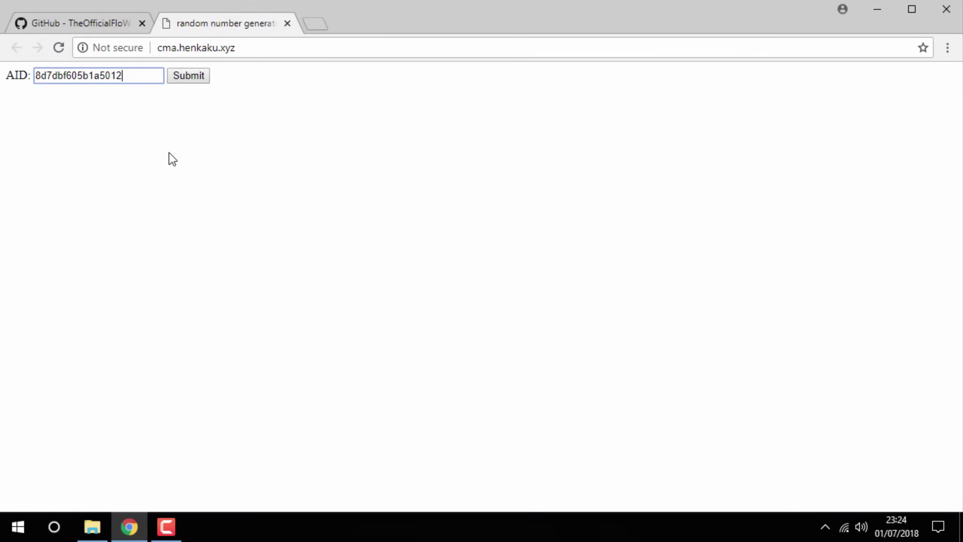
left_click(185, 79)
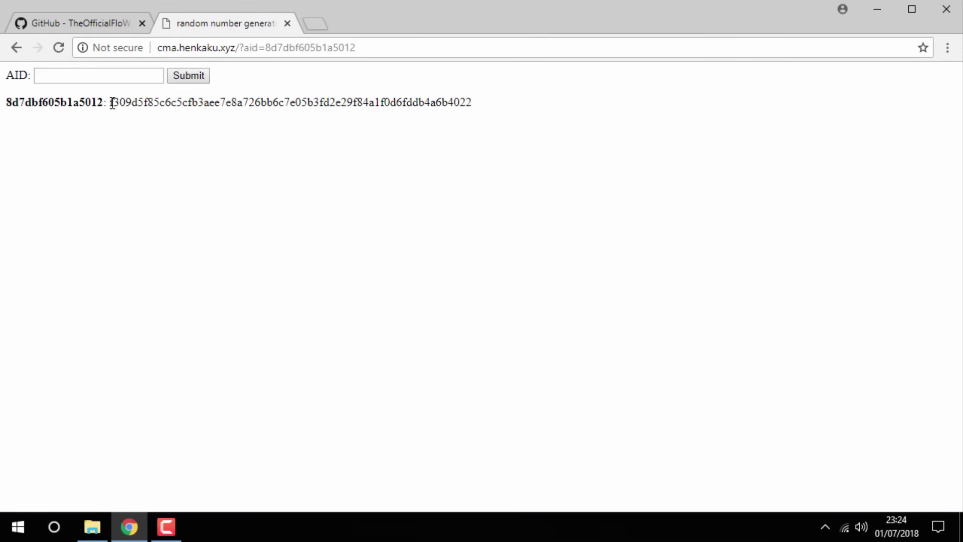
Copy the encryption key generated for the account ID.
left_click_drag(125, 103, 467, 102)
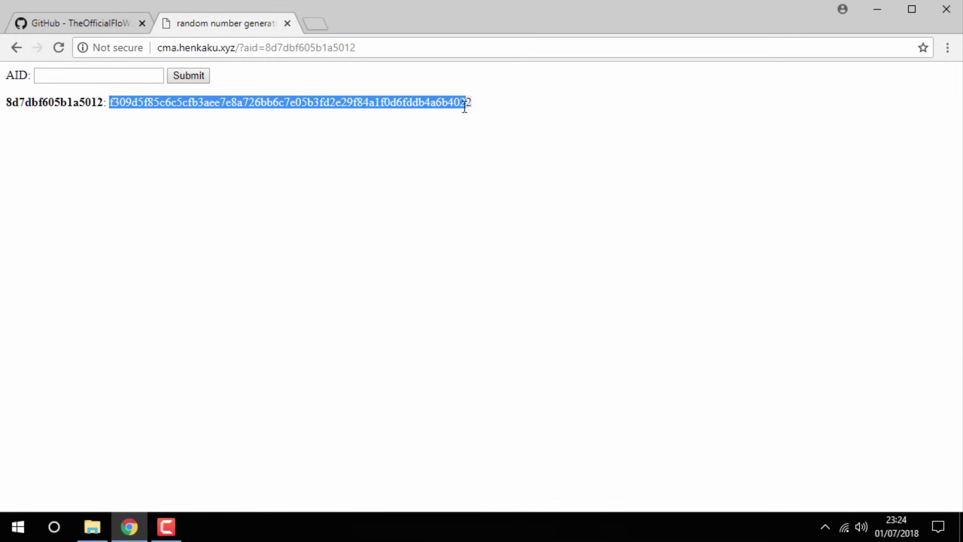
right_click(121, 102)
left_click(138, 117)
left_click(211, 142)
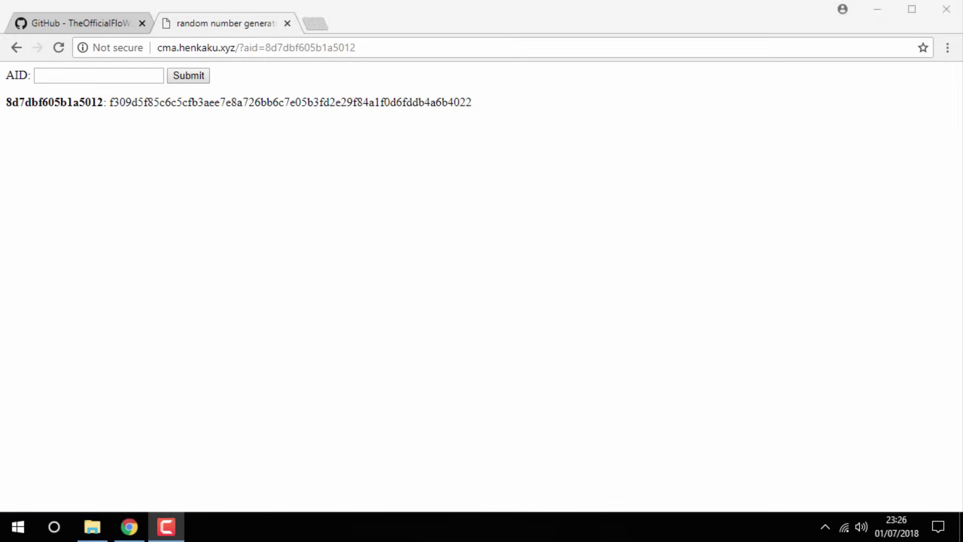
Create a text document named z-id-key.txt in Downloads\New folder.
left_click(95, 523)
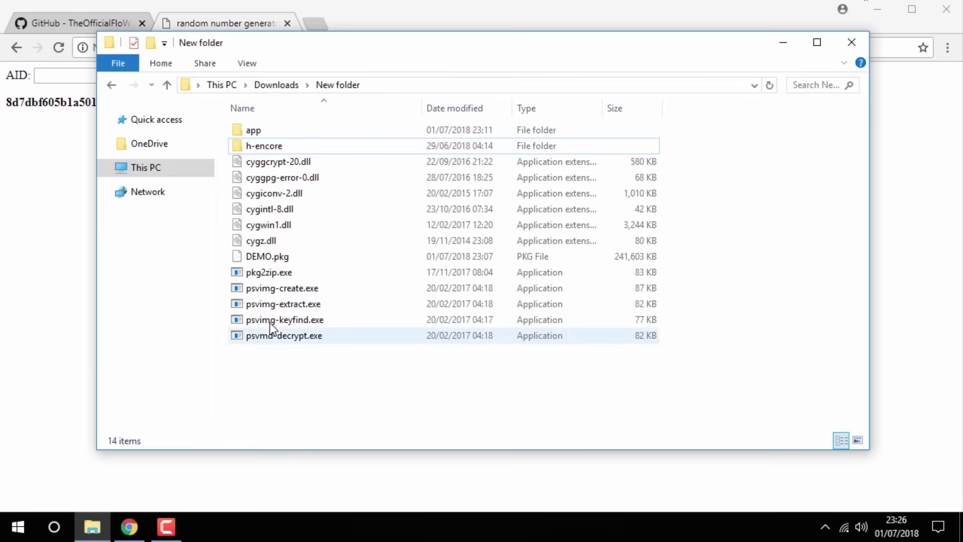
right_click(305, 373)
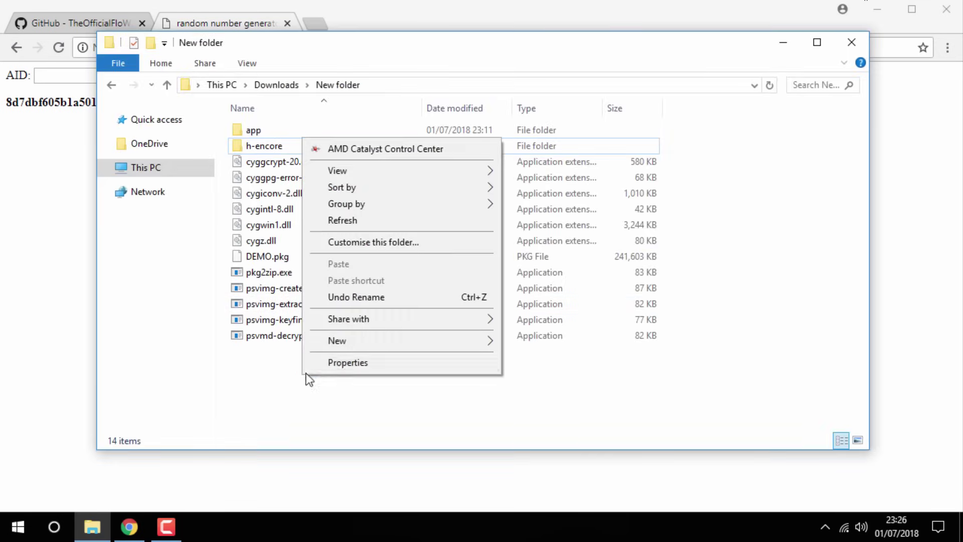
mouse_move(491, 341)
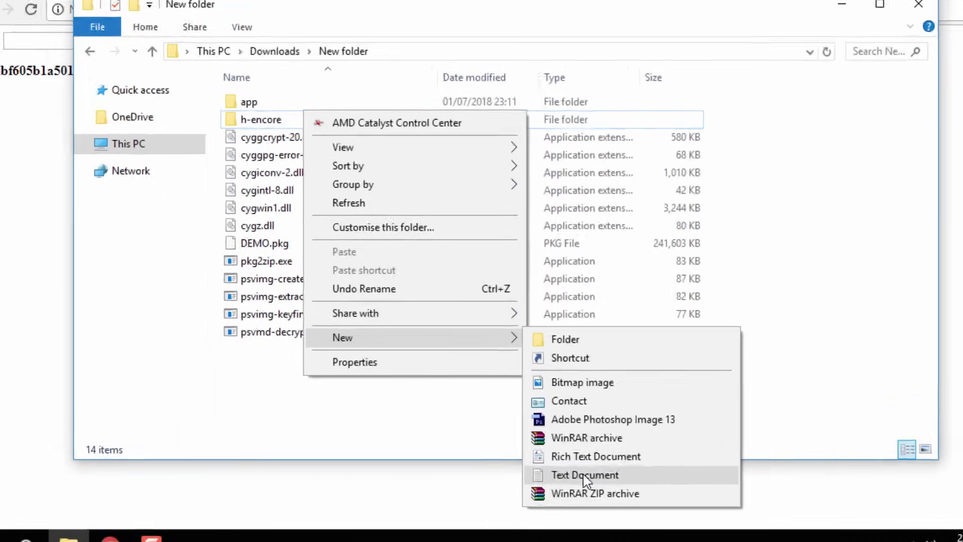
left_click(544, 463)
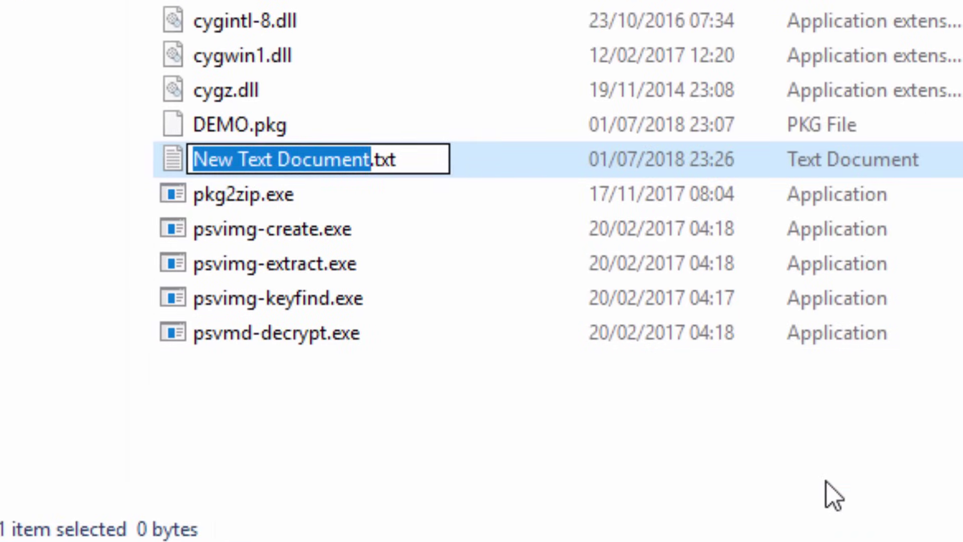
type("z-id-")
type("key")
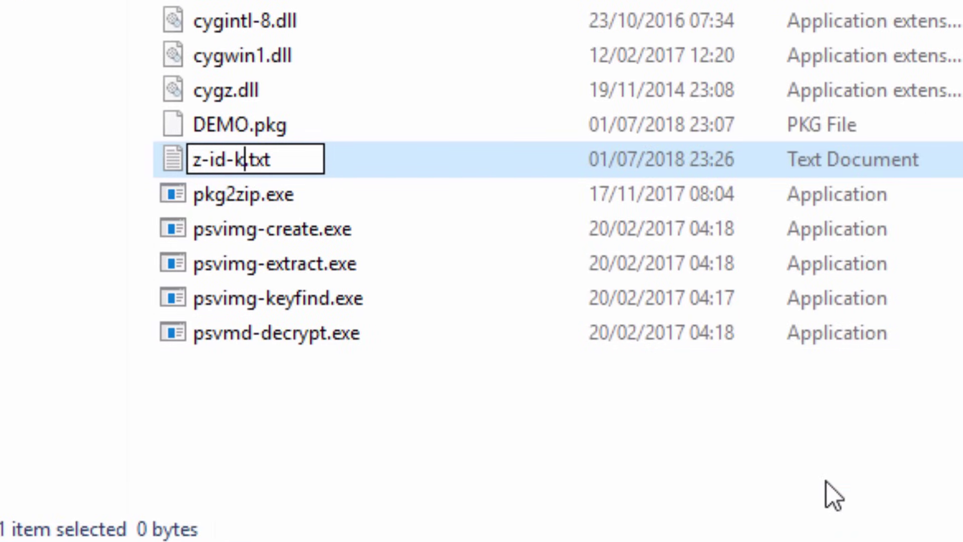
key("Return")
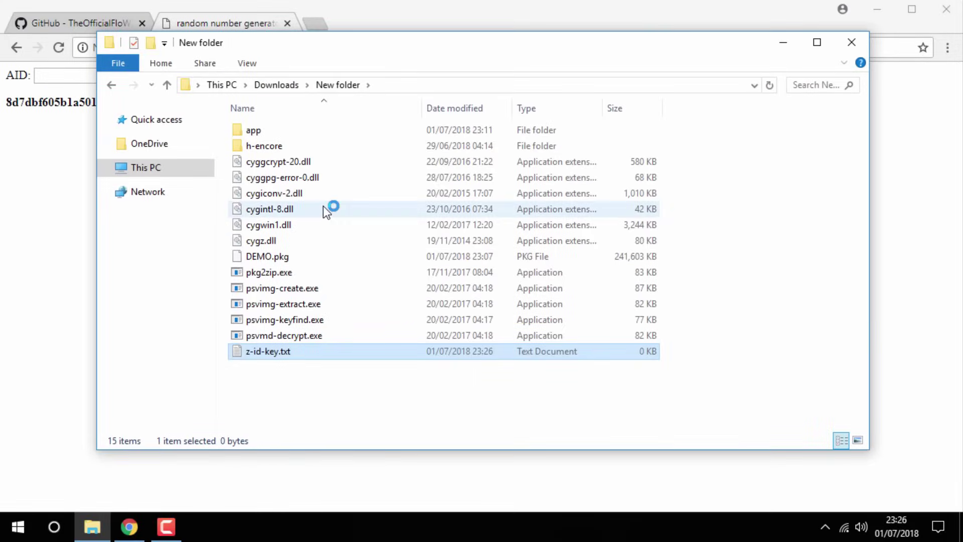
Paste the copied encryption key into z-id-key.txt, save the file and close it.
right_click(325, 162)
left_click(354, 224)
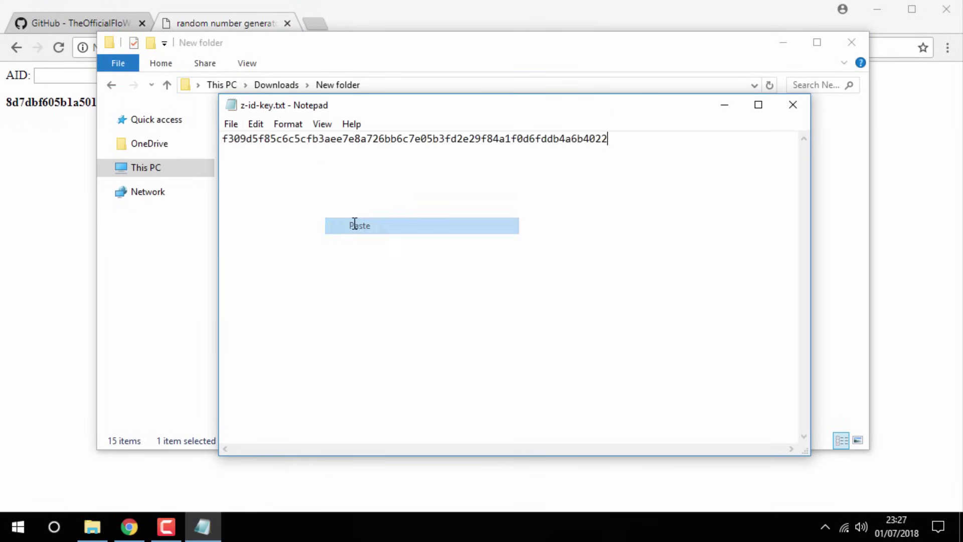
left_click(231, 124)
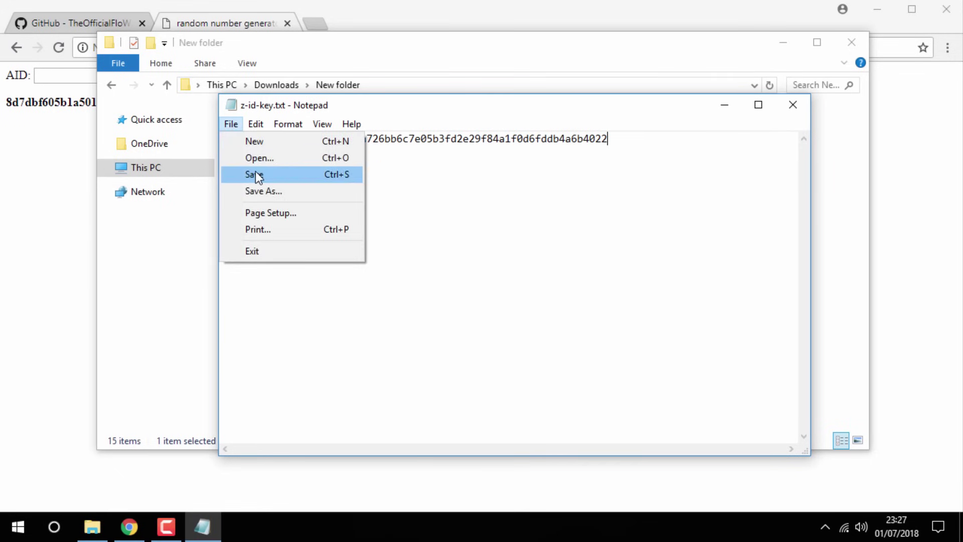
left_click(255, 172)
left_click(805, 102)
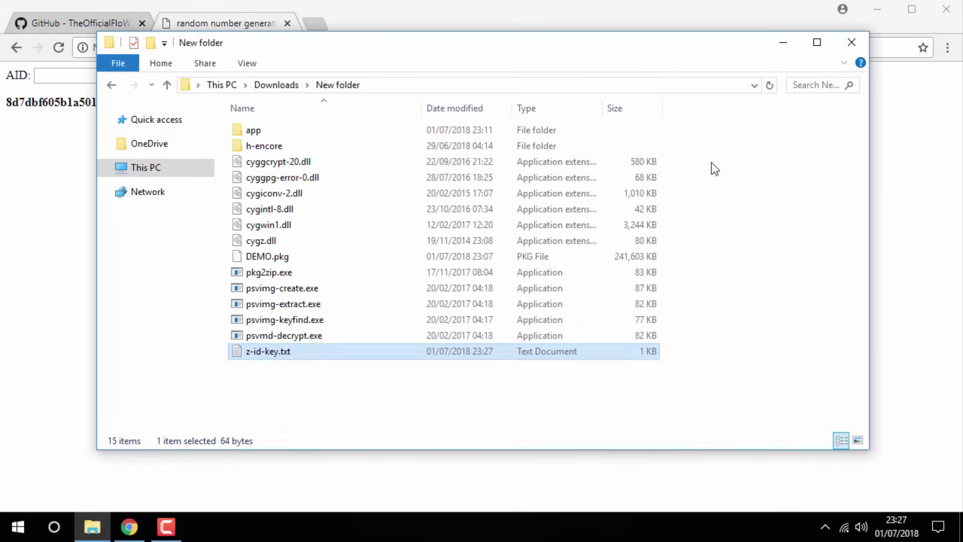
Move the DLL files, the pkg2zip, psvimg and psvmd executables and z-id-key.txt from New folder into the h-encore folder.
left_click_drag(312, 390, 287, 270)
left_click_drag(224, 160, 292, 245)
left_click_drag(299, 199, 292, 149)
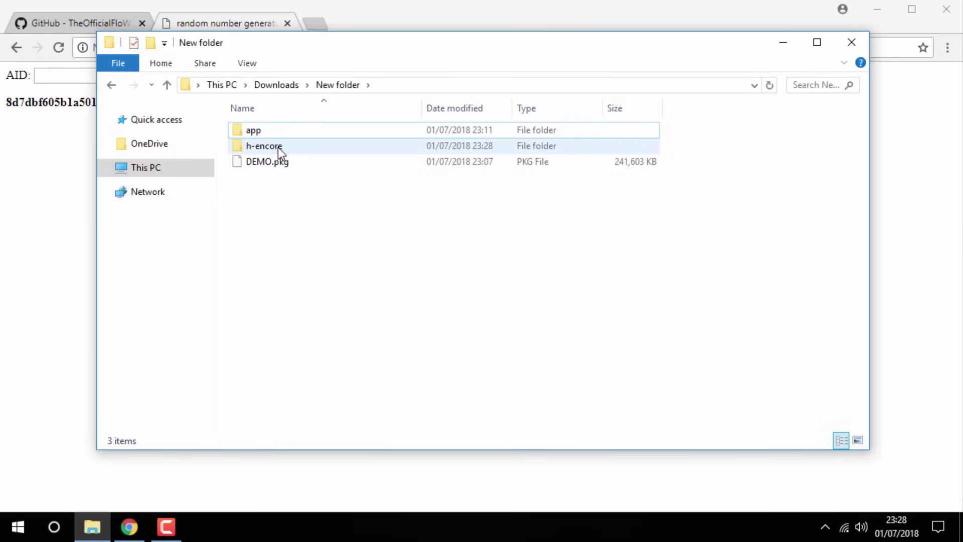
Open the h-encore folder and start a command prompt (cmd) in that directory.
left_click(278, 147)
double_click(278, 146)
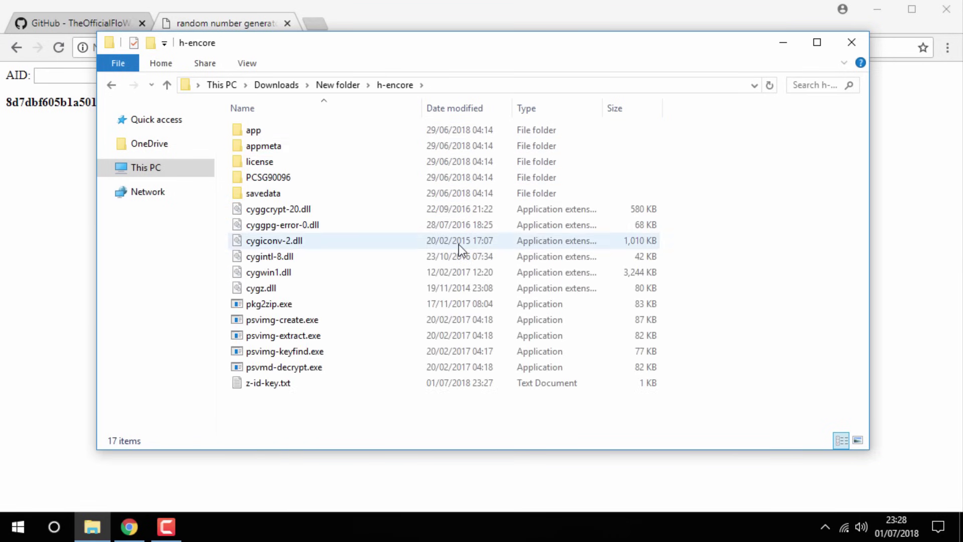
left_click(482, 84)
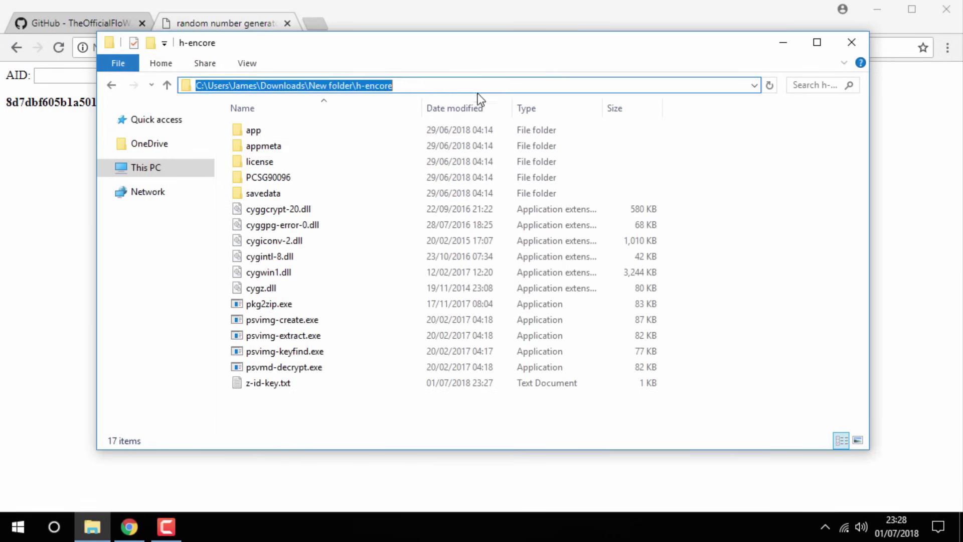
type("cmd")
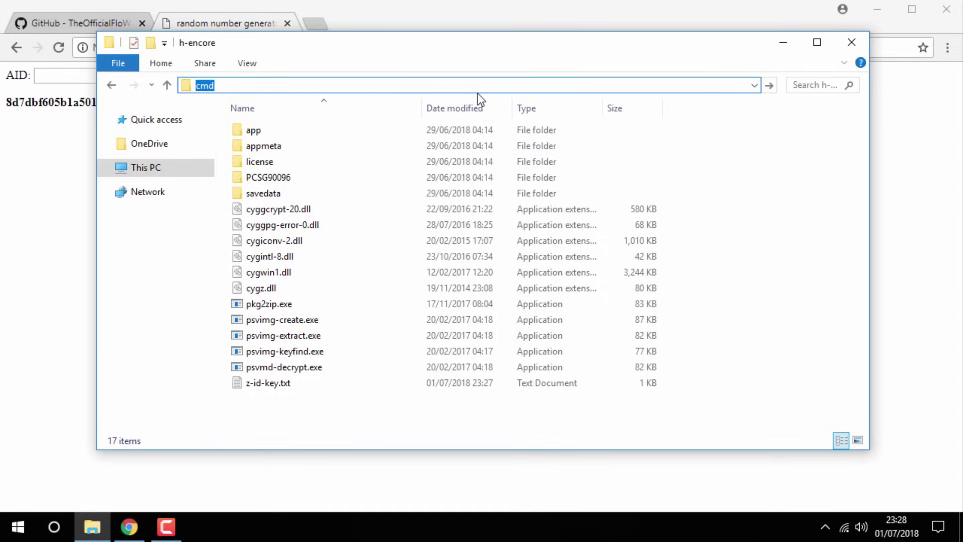
key("Return")
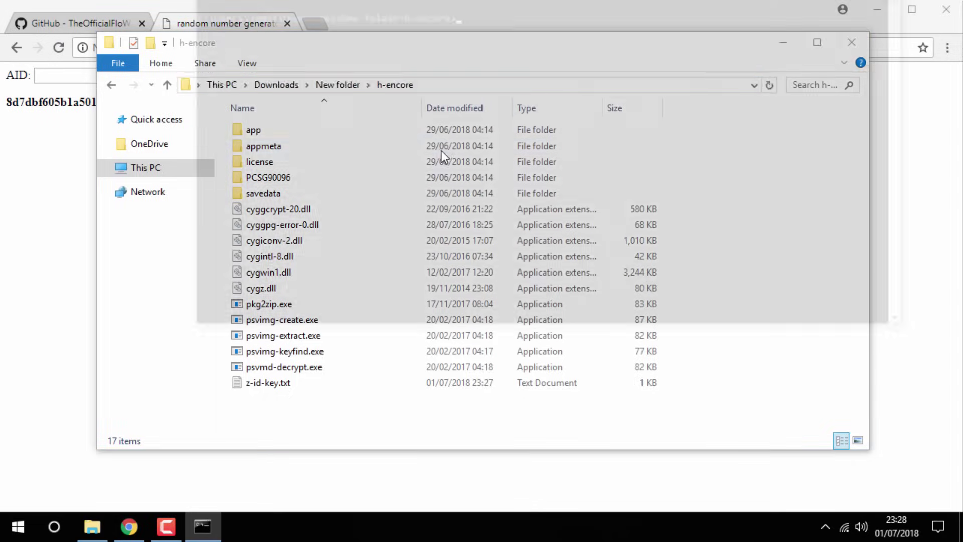
left_click_drag(419, 35, 397, 94)
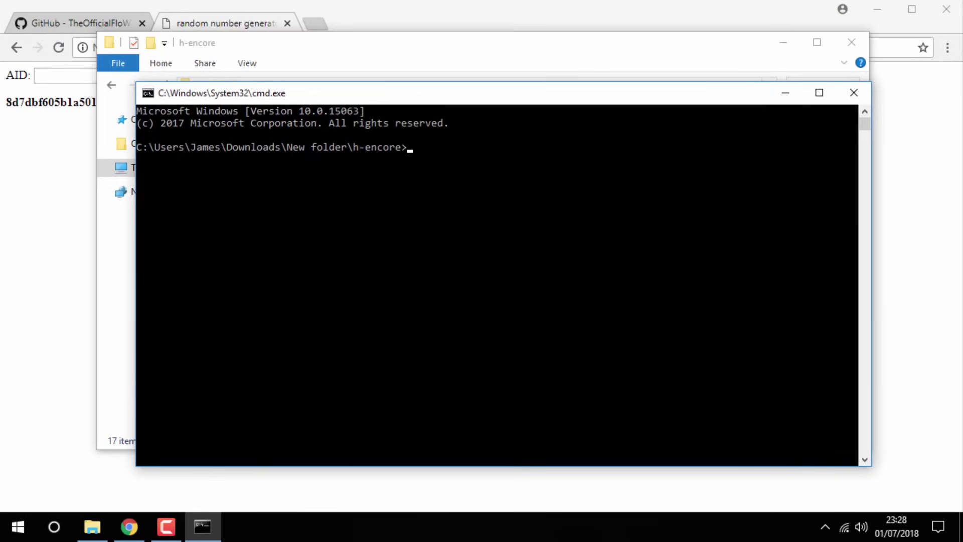
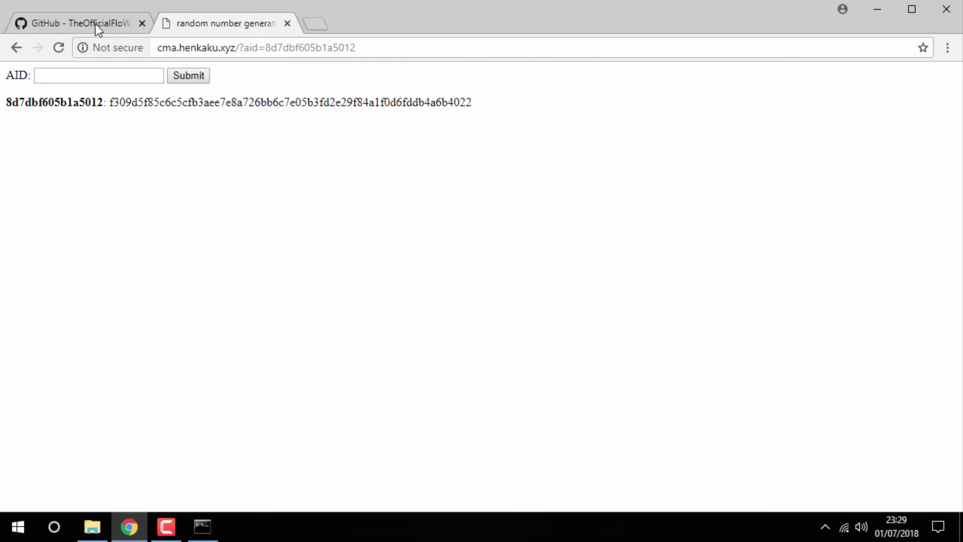
Copy the psvimg-create command for app from step 9 of the GitHub h-encore guide and paste it into the command prompt.
left_click(96, 23)
scroll(438, 221, "down", 3)
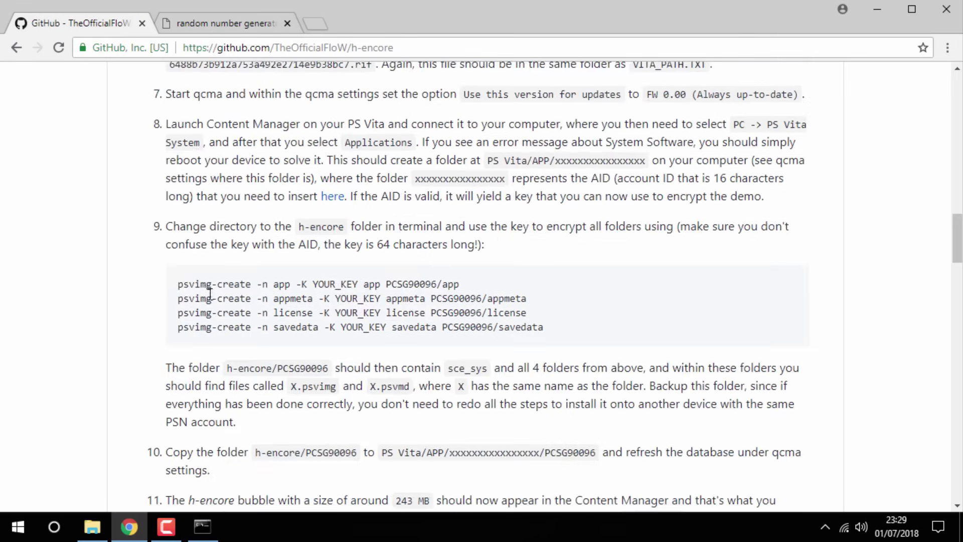
left_click_drag(178, 283, 460, 281)
key("ctrl+c")
right_click(450, 282)
left_click(479, 292)
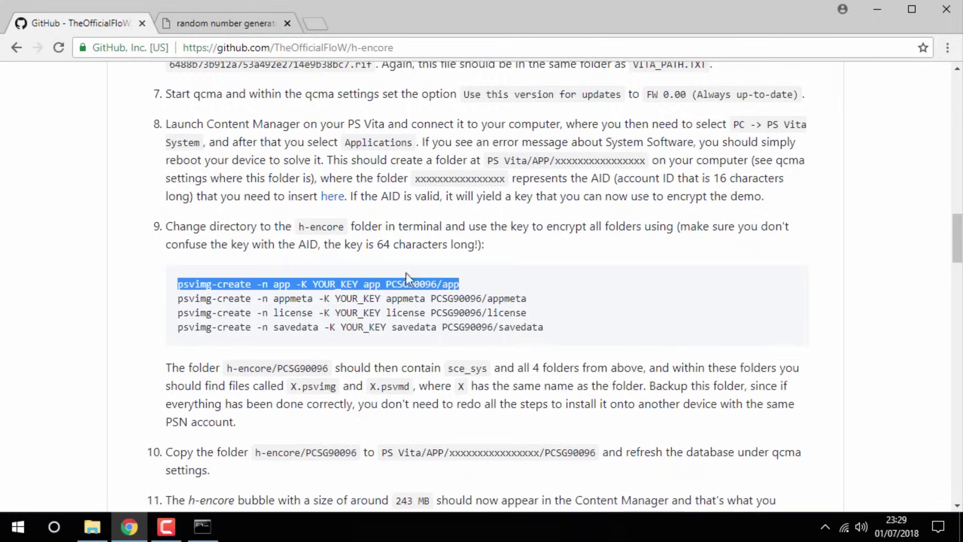
left_click(92, 526)
left_click(204, 527)
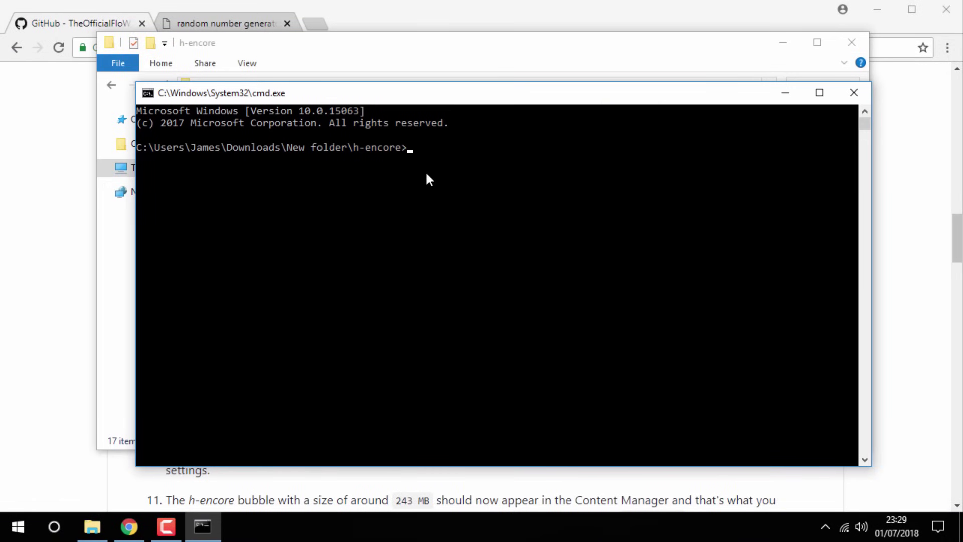
key("ctrl+v")
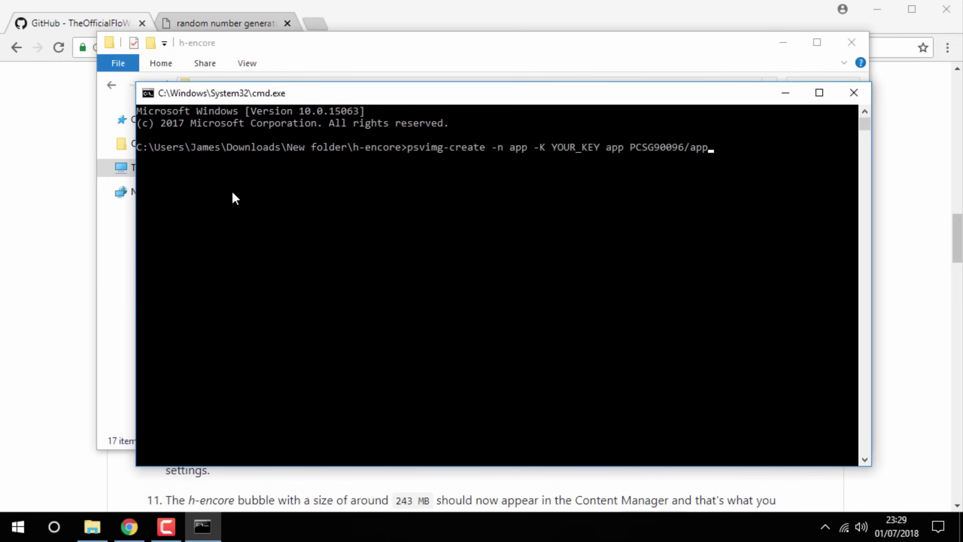
Open z-id-key.txt from the h-encore folder and copy the encryption key.
left_click(103, 255)
double_click(255, 382)
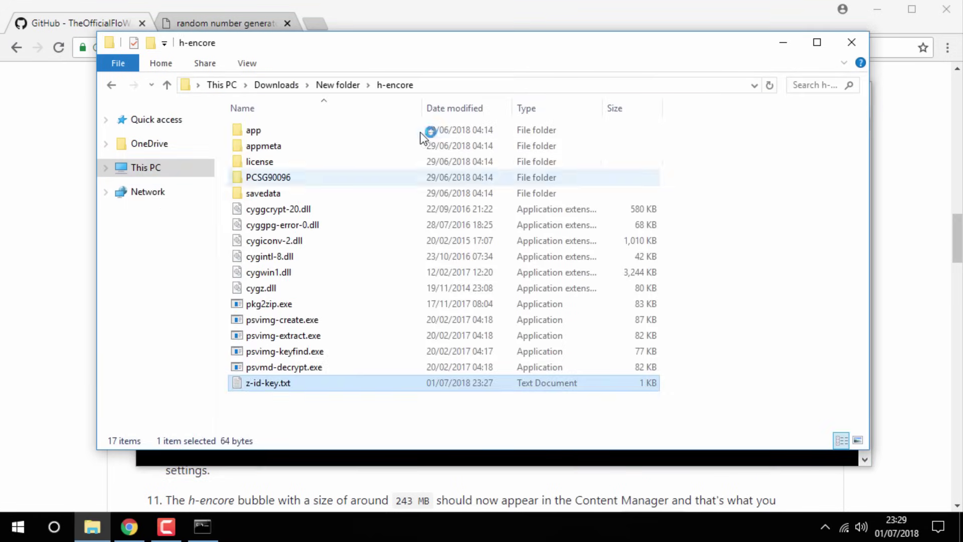
left_click_drag(618, 140, 203, 156)
key("ctrl+c")
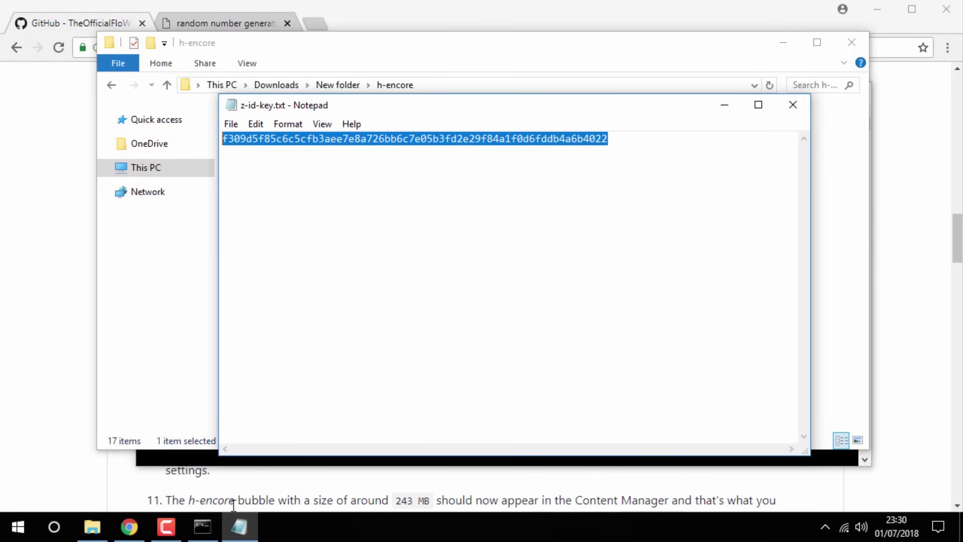
Replace YOUR_KEY in the app command with the copied encryption key and run the command.
left_click(202, 526)
key("Left")
key("Left")
key("Left")
key("Left")
key("Left")
key("Left")
key("Left")
key("Left")
key("Left")
key("Left")
key("Left")
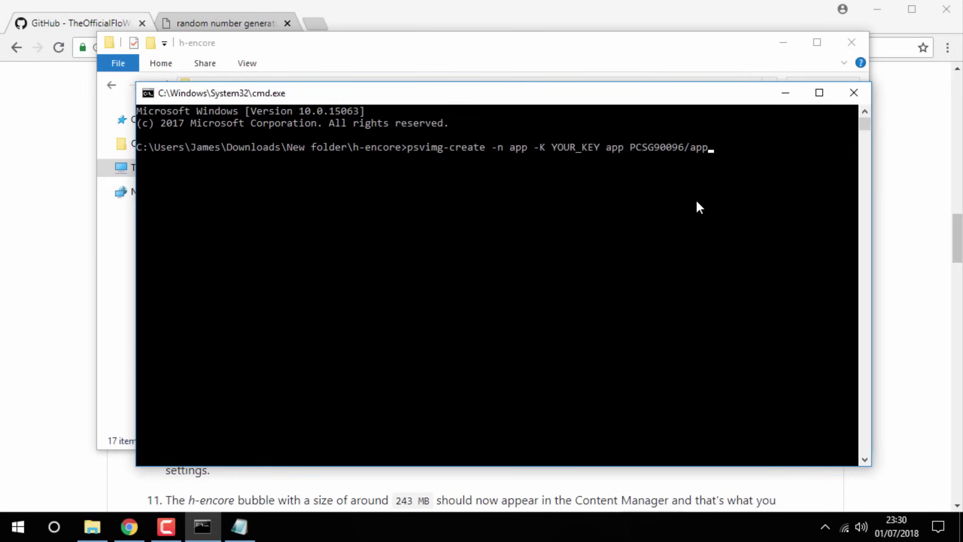
key("Left")
key("Left")
key("Left")
key("Left")
key("Left")
key("Left")
key("Left")
key("Left")
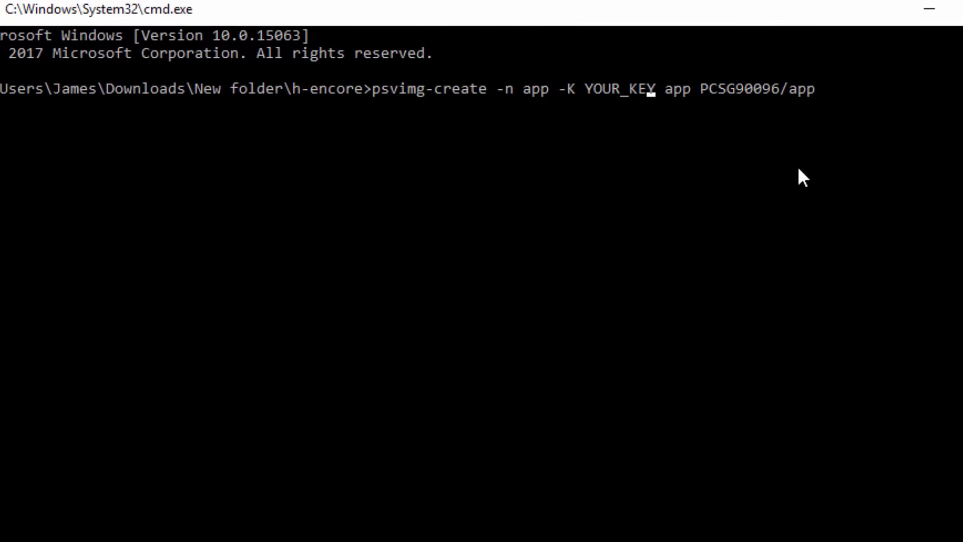
key("BackSpace")
key("Delete")
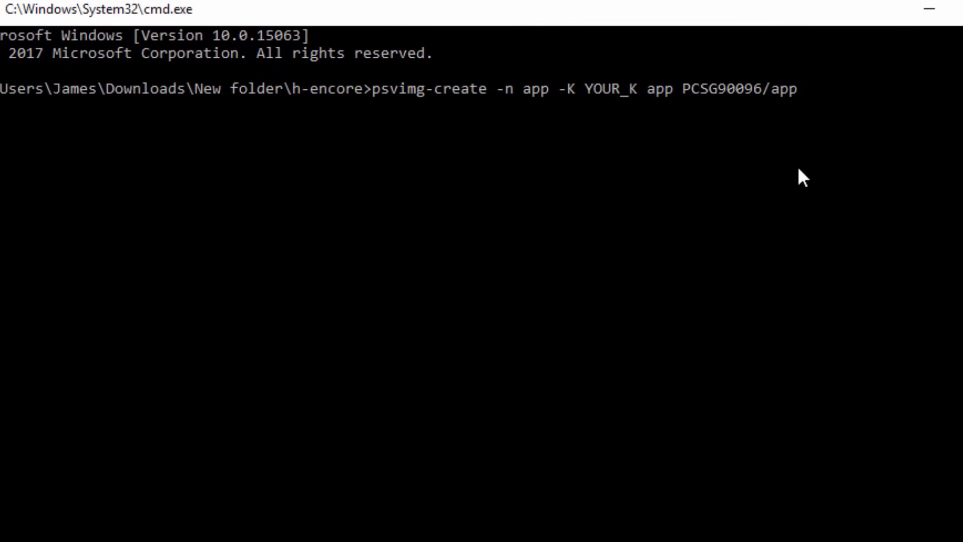
key("BackSpace")
key("BackSpace")
key("BackSpace")
key("BackSpace")
key("BackSpace")
key("BackSpace")
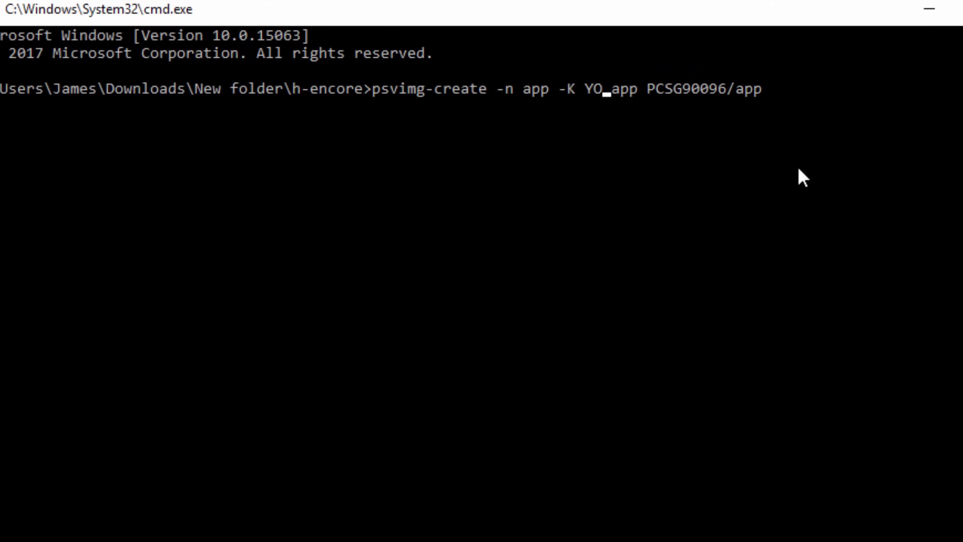
key("ctrl+v")
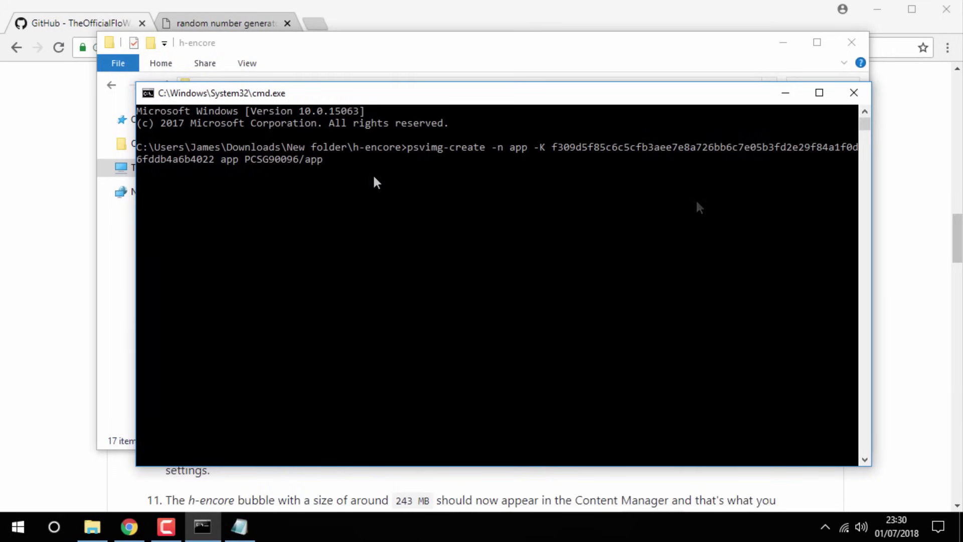
key("Return")
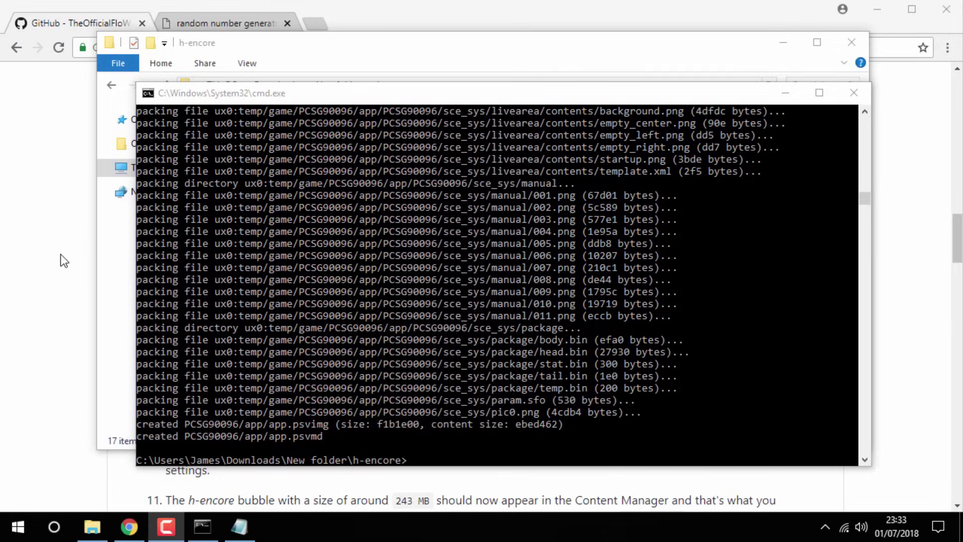
Copy the psvimg-create command for appmeta from step 9 of the guide and paste it into the command prompt.
key("alt+Tab")
left_click_drag(180, 300, 528, 300)
right_click(523, 298)
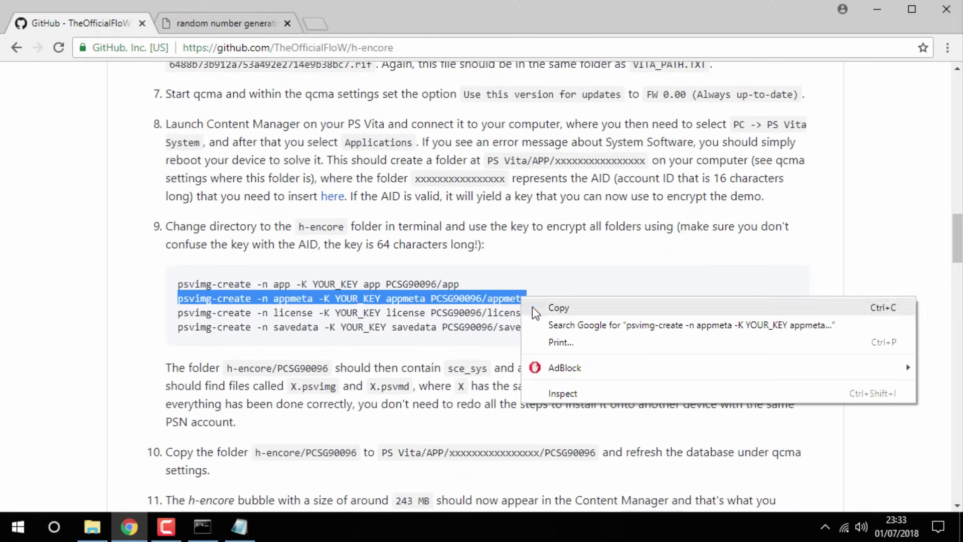
left_click(554, 308)
left_click(202, 527)
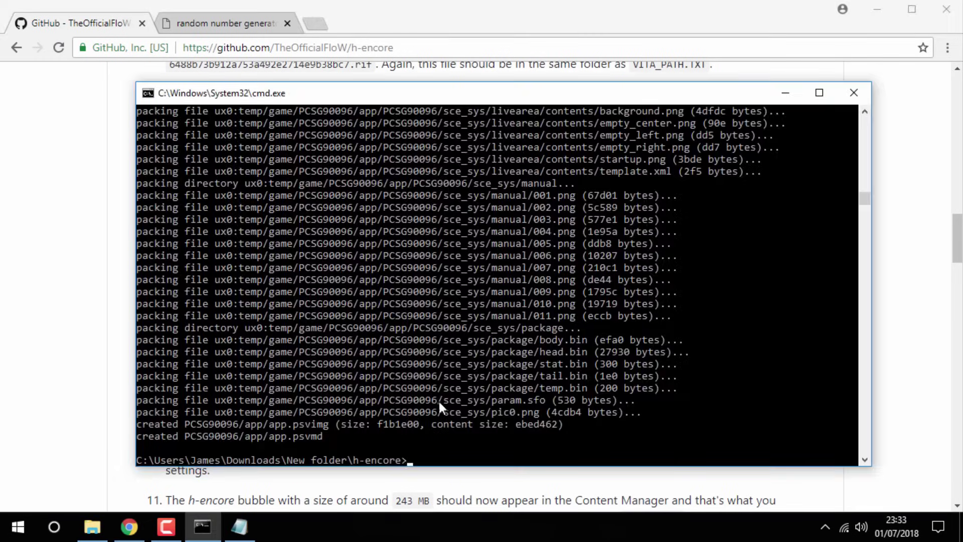
right_click(441, 401)
Copy the encryption key from z-id-key.txt again and return to the command prompt.
left_click(239, 527)
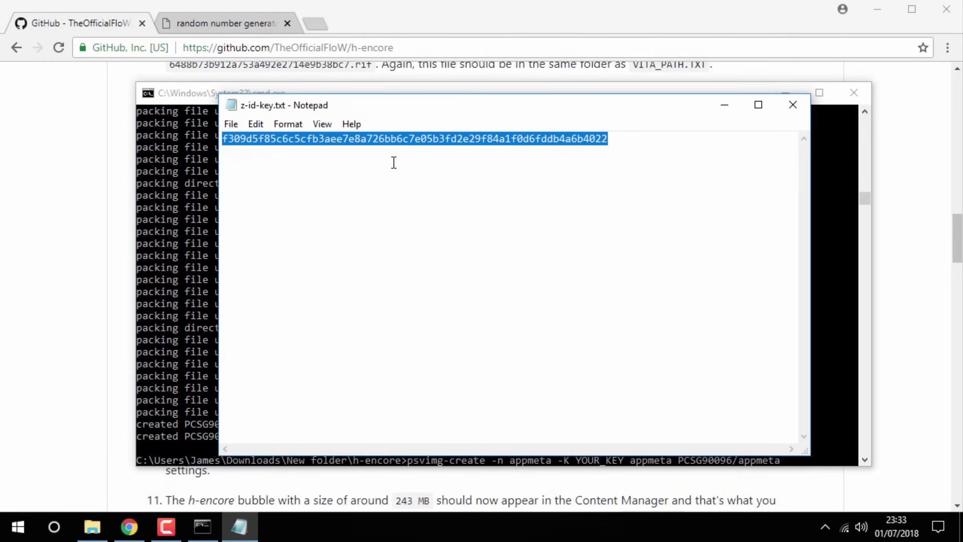
right_click(398, 145)
left_click(821, 272)
Replace YOUR_KEY in the appmeta command with the copied encryption key and run the command.
scroll(600, 320, "down", 2)
key("Left")
key("Left")
key("Left")
key("Left")
key("Left")
key("Left")
key("Left")
key("Left")
key("Left")
key("Left")
key("Left")
key("Left")
key("Left")
key("Left")
key("Left")
key("Left")
key("Left")
key("Left")
key("Left")
key("Left")
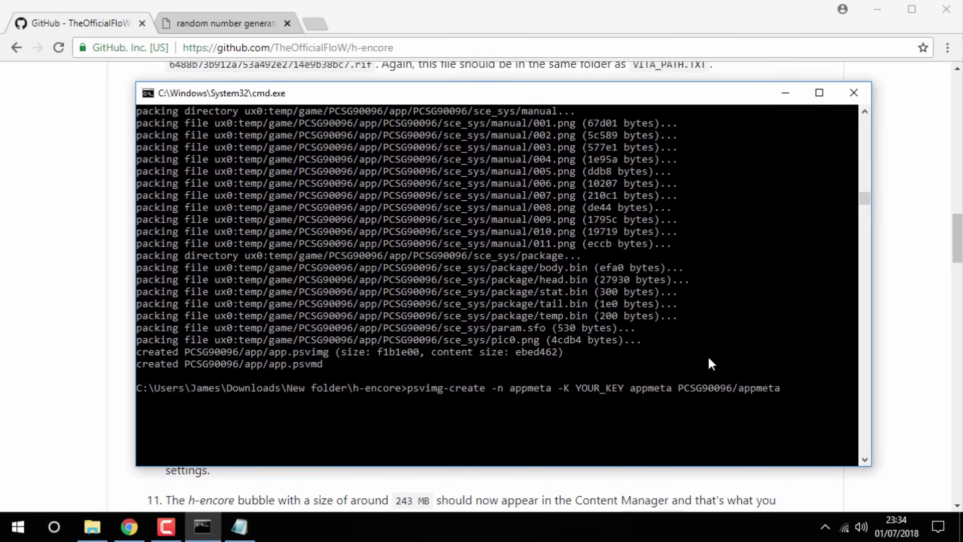
key("BackSpace")
key("BackSpace")
key("BackSpace")
key("BackSpace")
key("BackSpace")
key("BackSpace")
key("BackSpace")
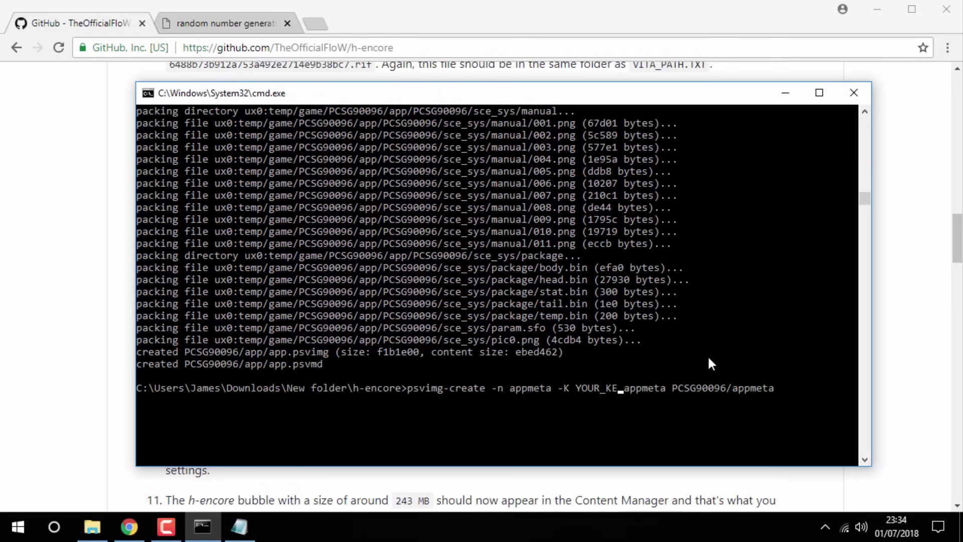
key("BackSpace")
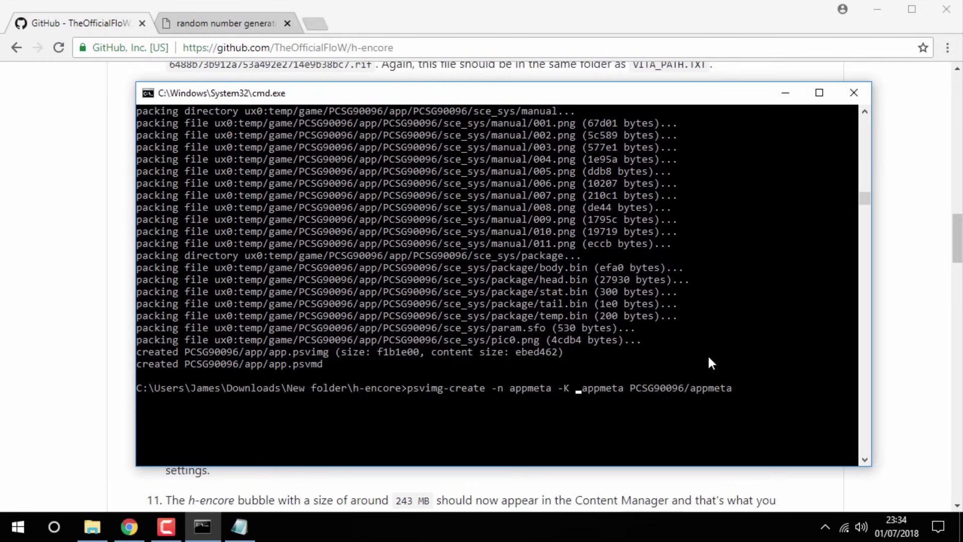
key("ctrl+v")
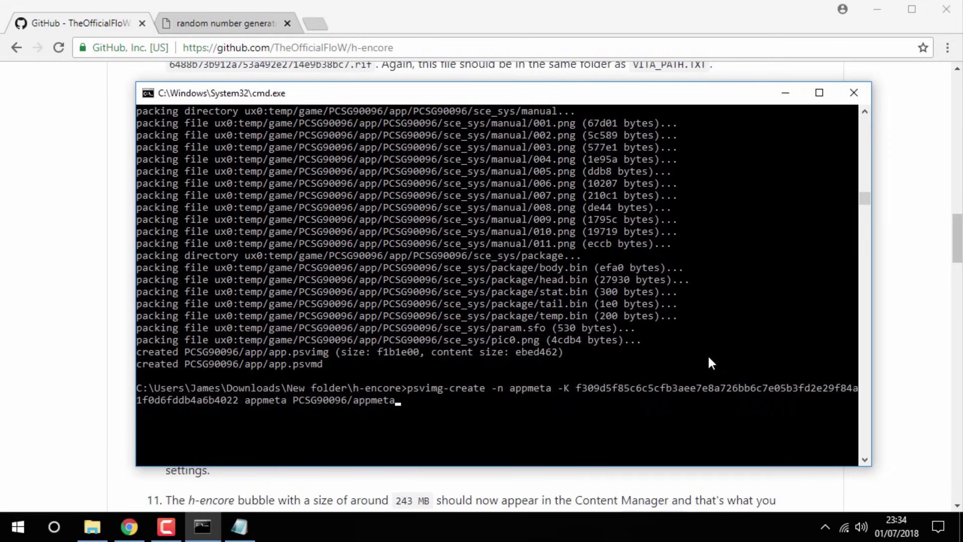
key("Return")
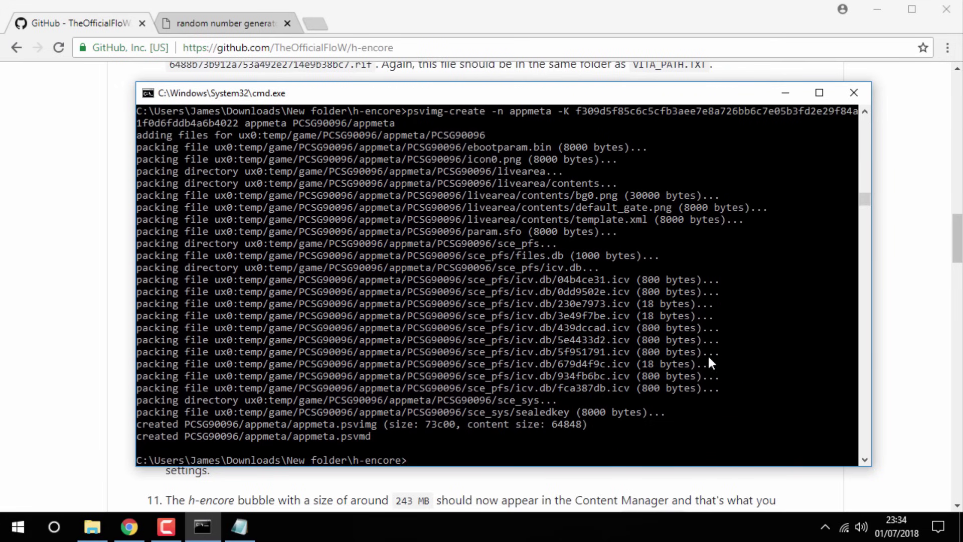
Copy the psvimg-create command for license from step 9 of the guide and paste it into the command prompt.
left_click(90, 286)
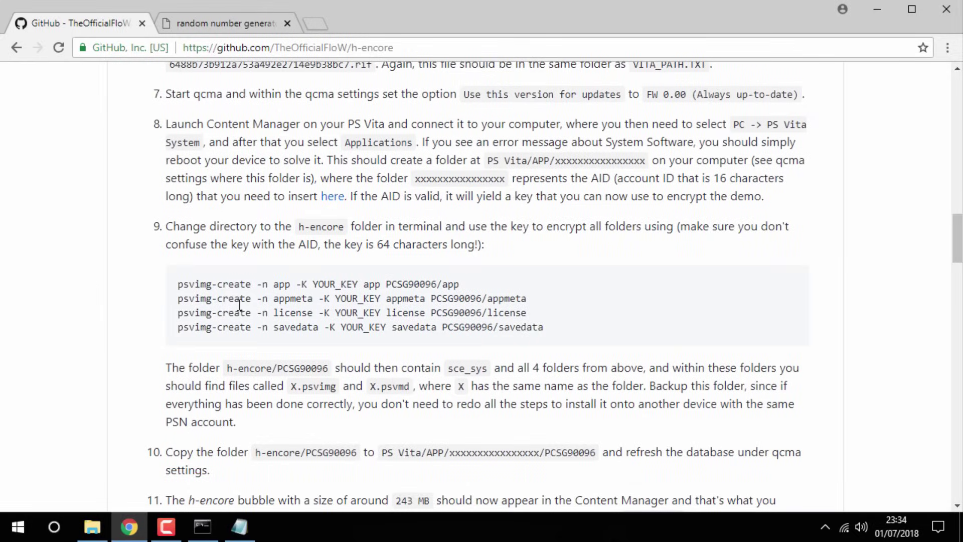
left_click_drag(178, 313, 525, 311)
right_click(531, 321)
left_click(532, 323)
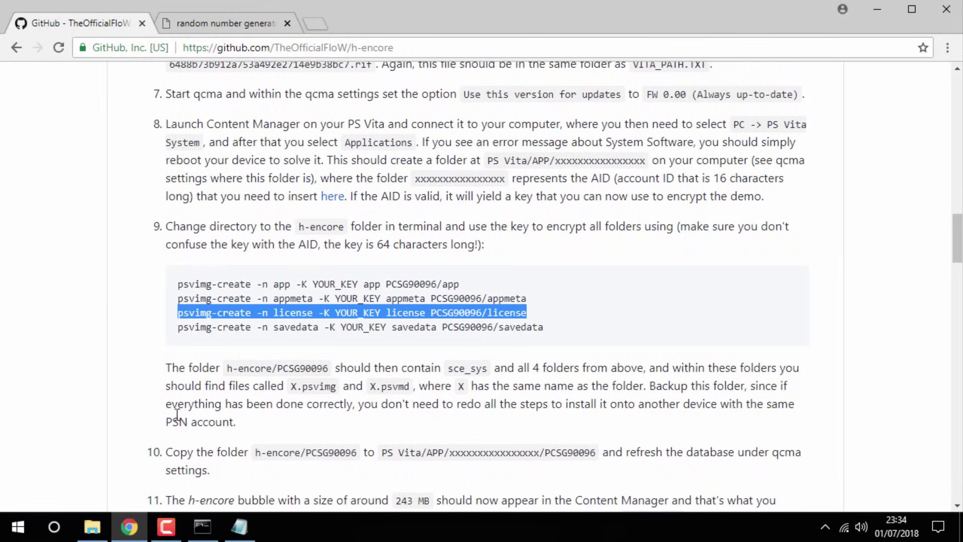
left_click(203, 527)
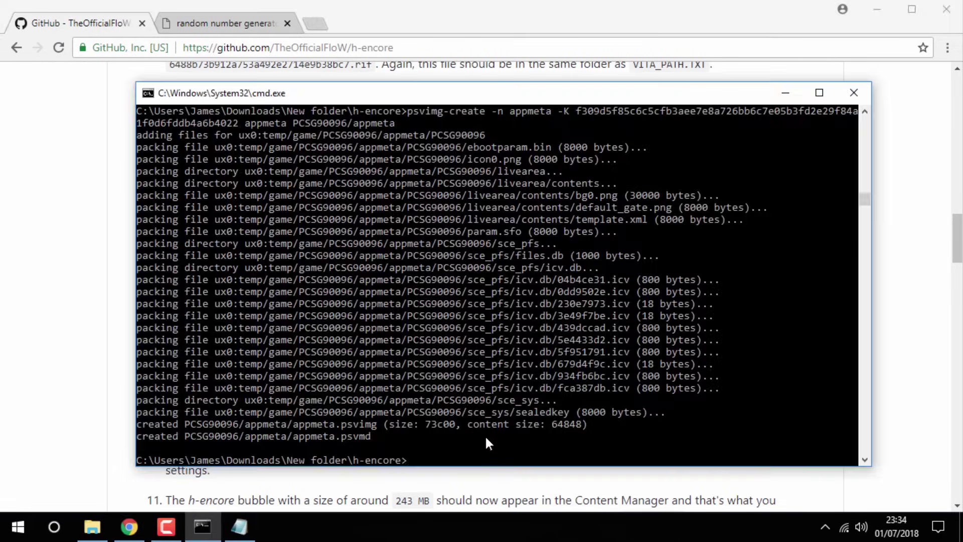
right_click(434, 458)
Copy the encryption key from z-id-key.txt once more for the license command and return to the command prompt.
left_click(239, 527)
right_click(405, 141)
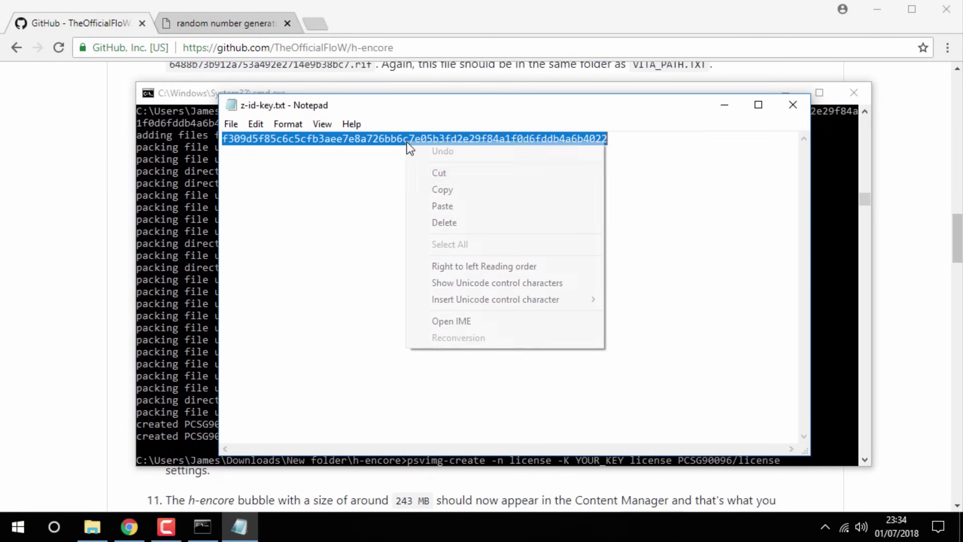
left_click(433, 188)
left_click(828, 320)
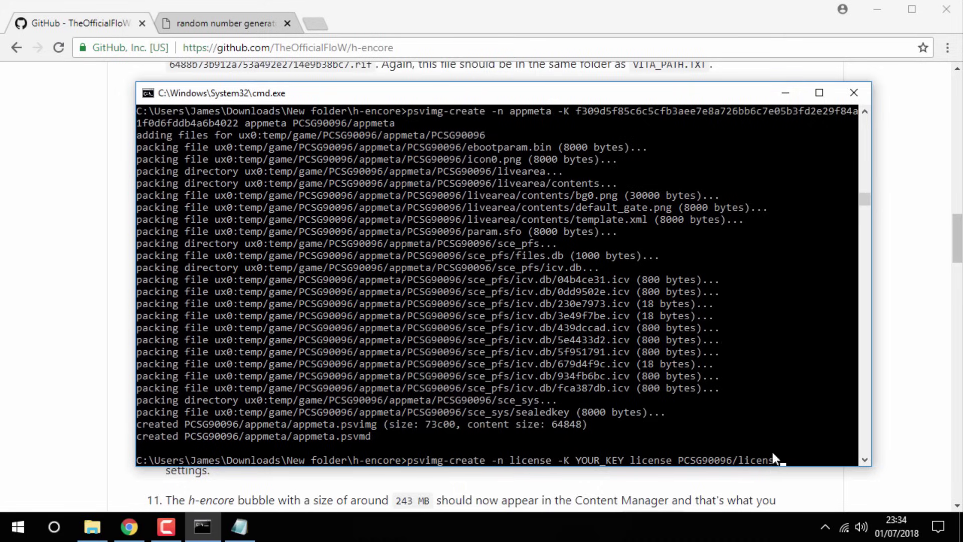
Replace YOUR_KEY in the license command with the copied encryption key.
scroll(772, 454, "down", 2)
key("Left")
key("Left")
key("Left")
key("Left")
key("Left")
key("Left")
key("Left")
key("Left")
key("Left")
key("Left")
key("Left")
key("Left")
key("Left")
key("Left")
key("Left")
key("Left")
key("Left")
key("Left")
key("Left")
key("Left")
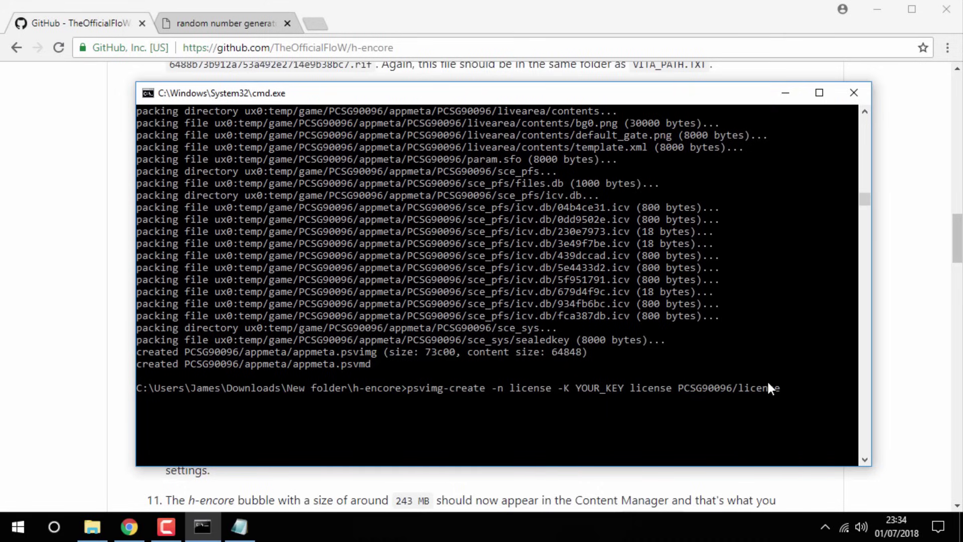
key("BackSpace")
key("BackSpace")
key("BackSpace")
key("BackSpace")
key("BackSpace")
key("BackSpace")
key("BackSpace")
key("BackSpace")
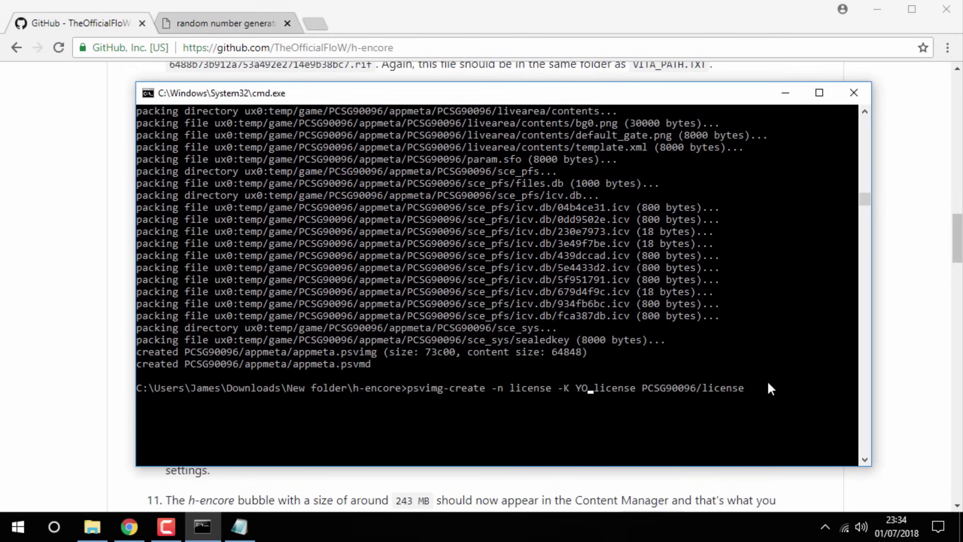
key("ctrl+v")
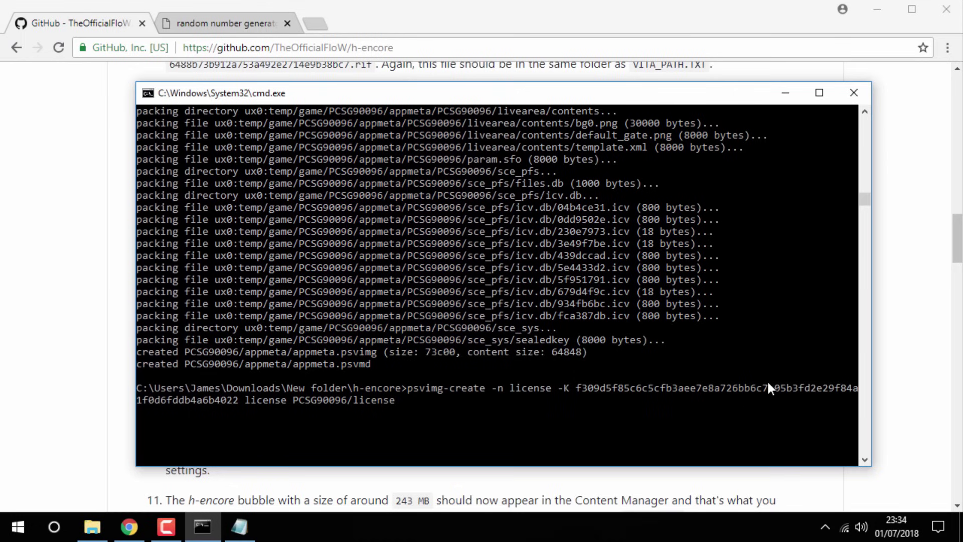
Run the license command, and copy the psvimg-create command for savedata from step 9 of the guide into the command prompt.
key("Return")
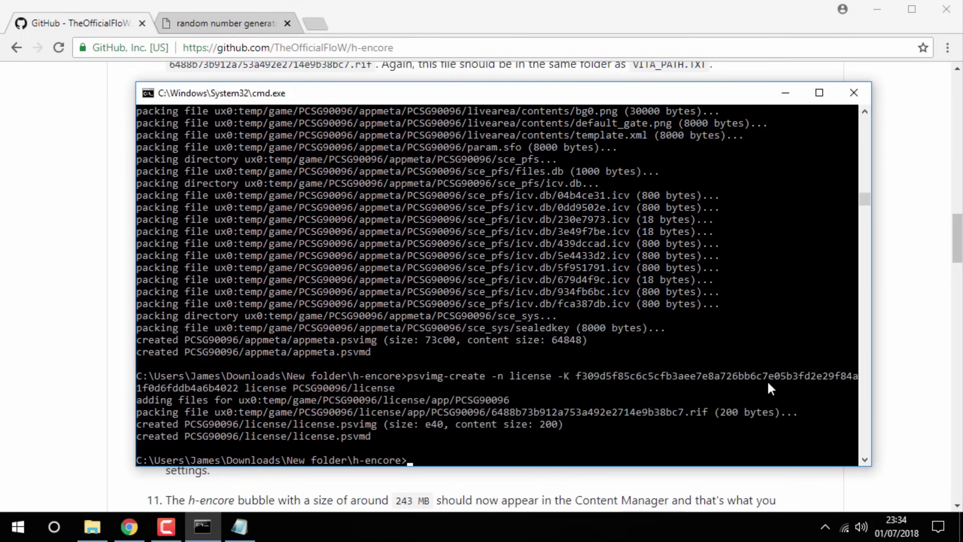
left_click(32, 317)
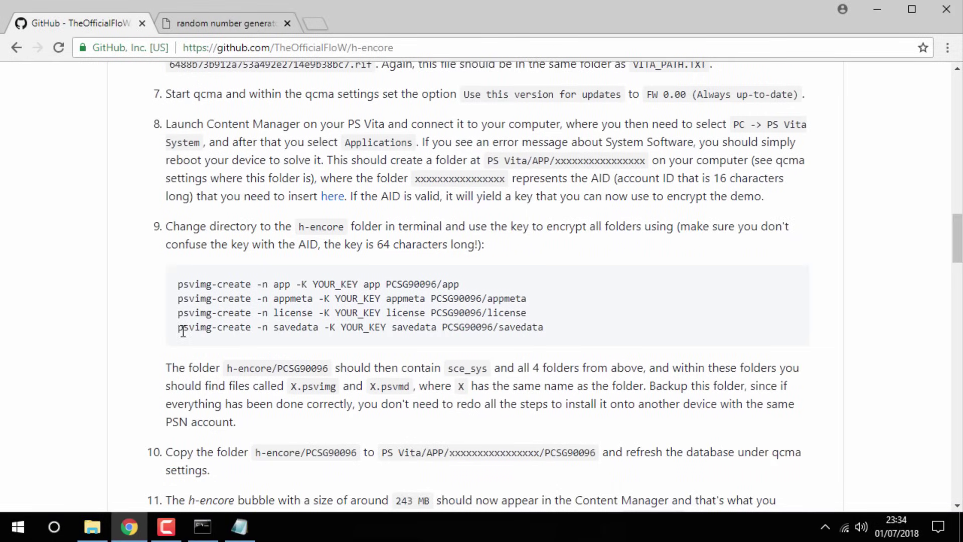
left_click_drag(178, 330, 541, 331)
right_click(540, 331)
left_click(550, 336)
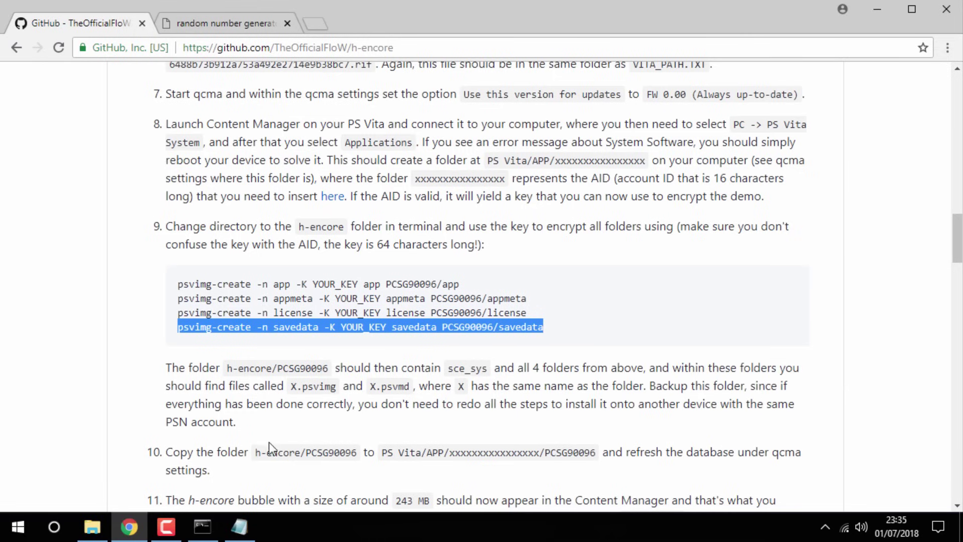
left_click(202, 527)
right_click(422, 378)
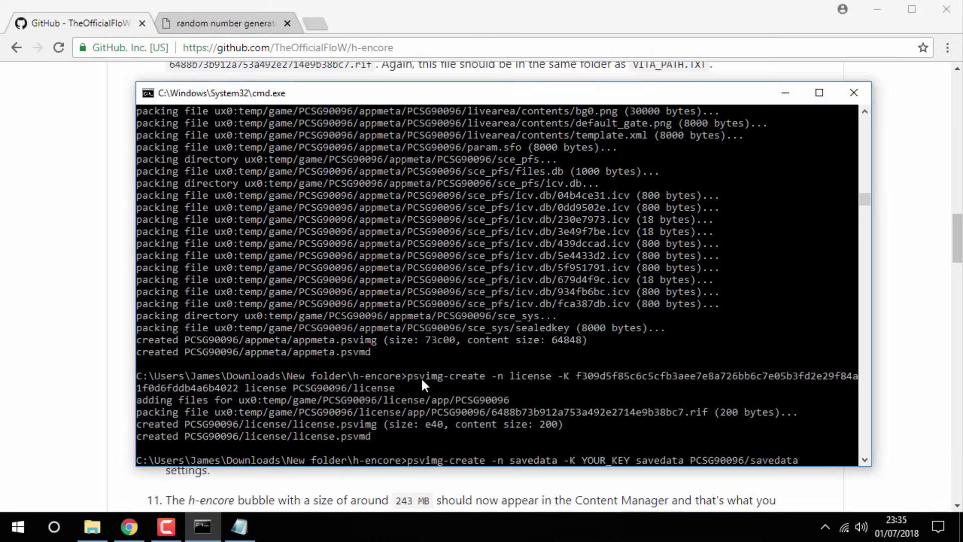
Copy the encryption key from z-id-key.txt for the savedata command and return to the command prompt.
left_click(239, 526)
right_click(444, 143)
left_click(470, 190)
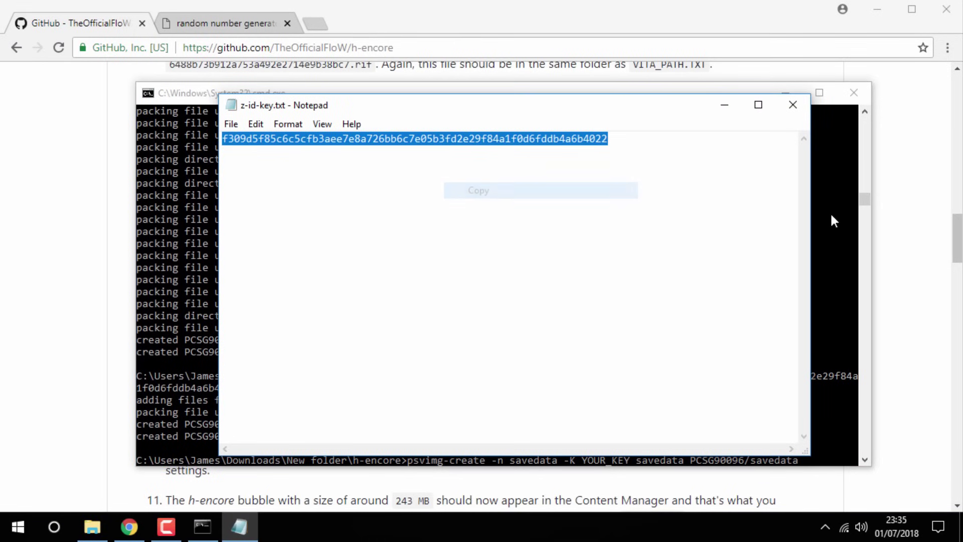
left_click(839, 269)
scroll(559, 336, "down", 2)
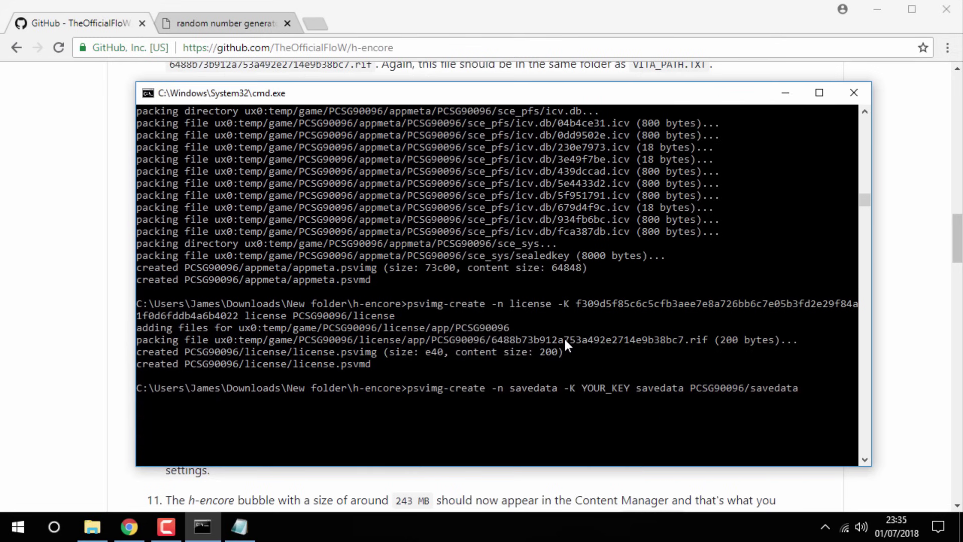
Replace YOUR_KEY in the savedata command with the copied encryption key and run the command.
key("Left")
key("Left")
key("Left")
key("Left")
key("Left")
key("Left")
key("Left")
key("Left")
key("Left")
key("Left")
key("Left")
key("Left")
key("Left")
key("Left")
key("Left")
key("Left")
key("Left")
key("Left")
key("Left")
key("Left")
key("BackSpace")
key("BackSpace")
key("BackSpace")
key("BackSpace")
key("BackSpace")
key("BackSpace")
key("BackSpace")
key("BackSpace")
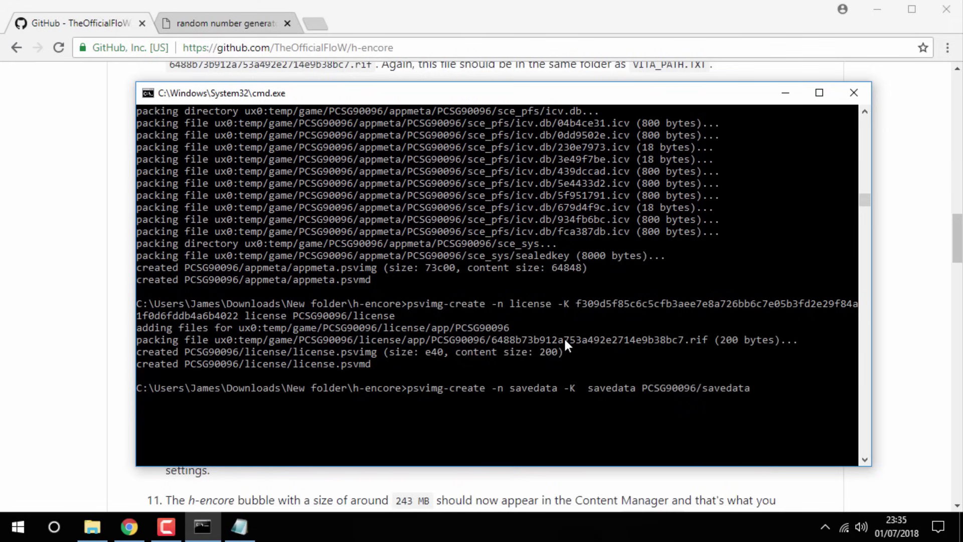
key("ctrl+v")
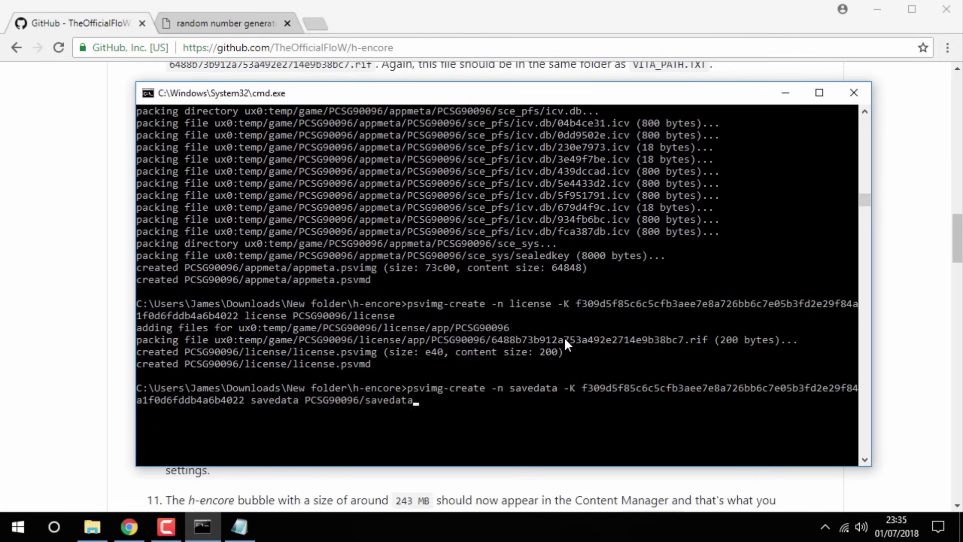
key("Return")
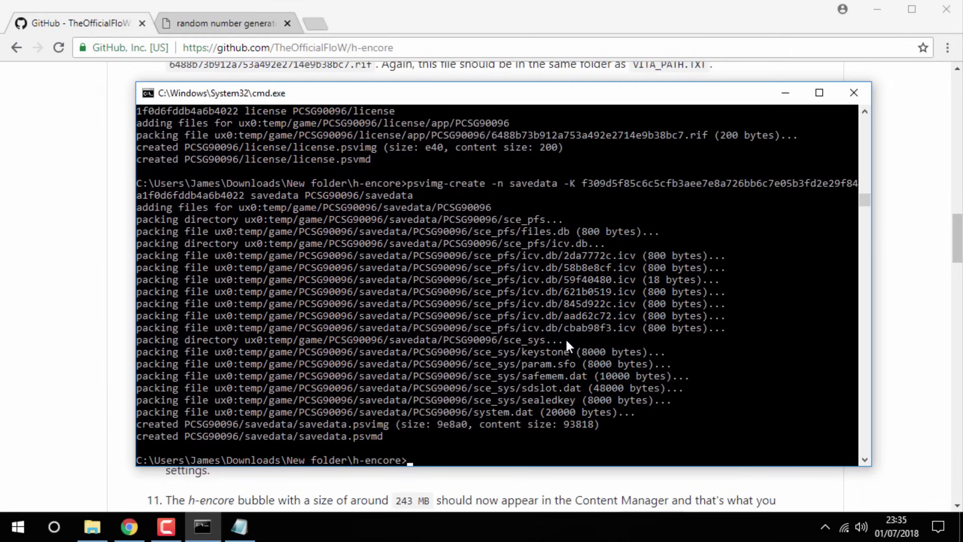
Close the command prompt and the z-id-key.txt Notepad window.
key("alt+Tab")
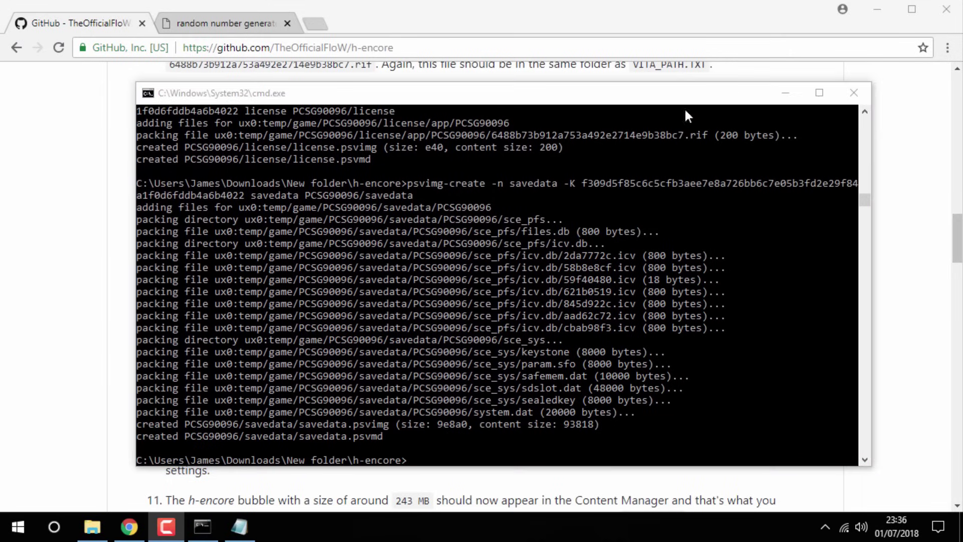
left_click(859, 92)
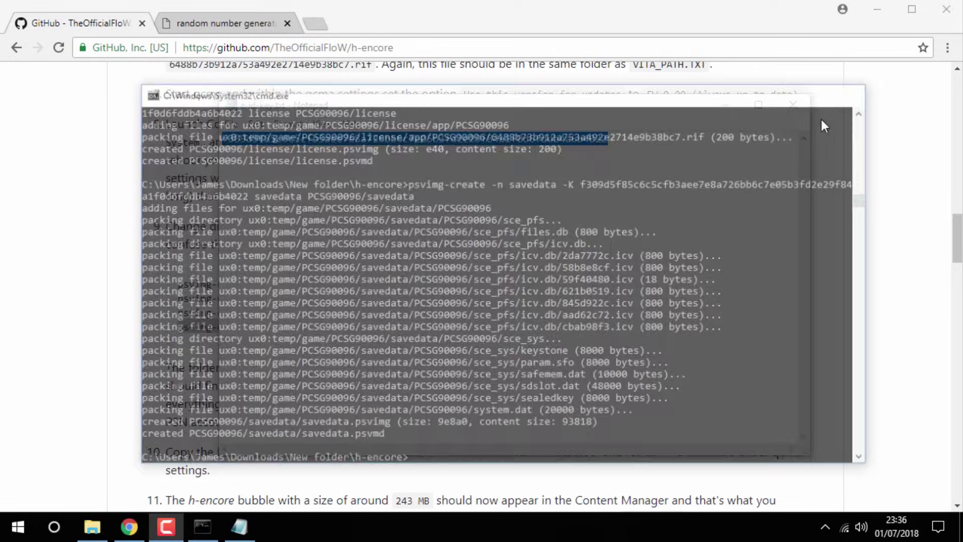
left_click(793, 105)
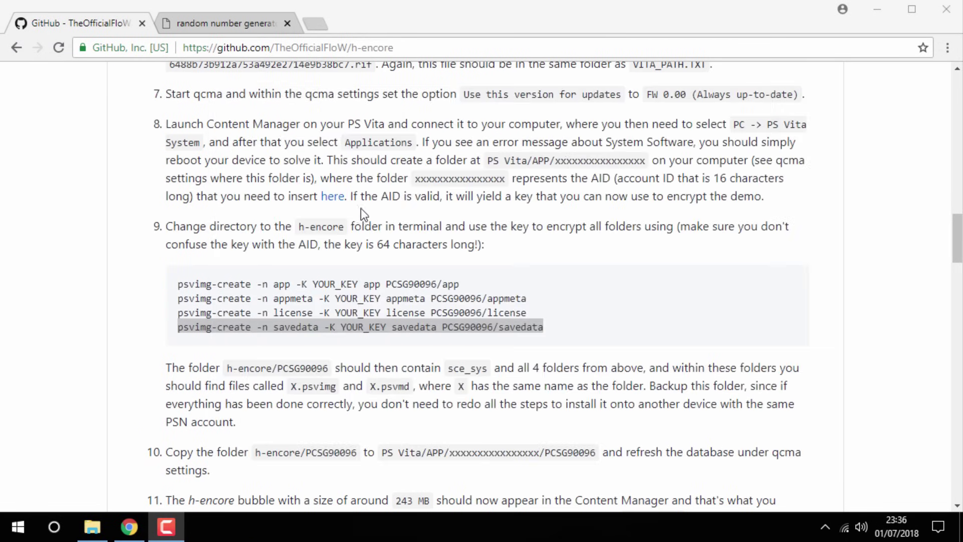
Switch to File Explorer and copy the PCSG90096 folder from the h-encore folder.
left_click(95, 529)
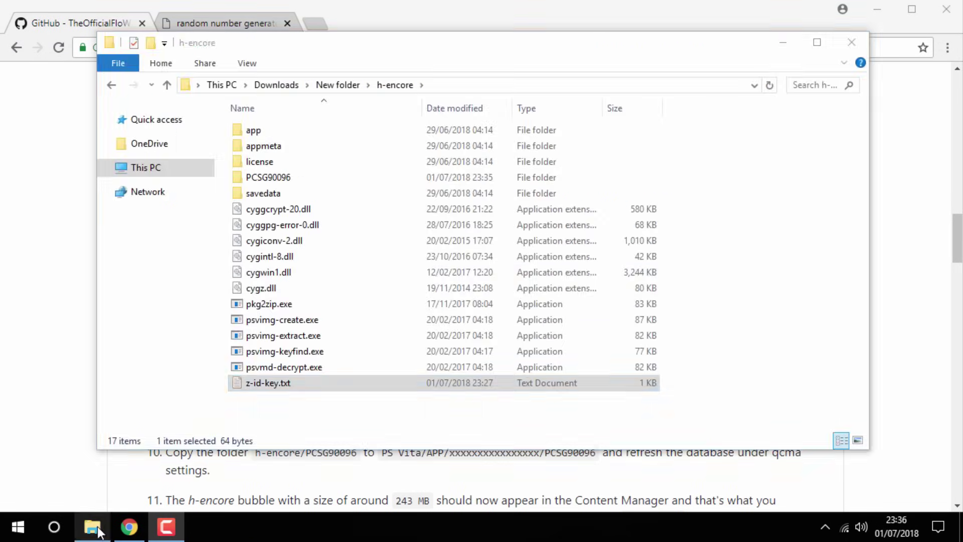
left_click(308, 407)
right_click(308, 176)
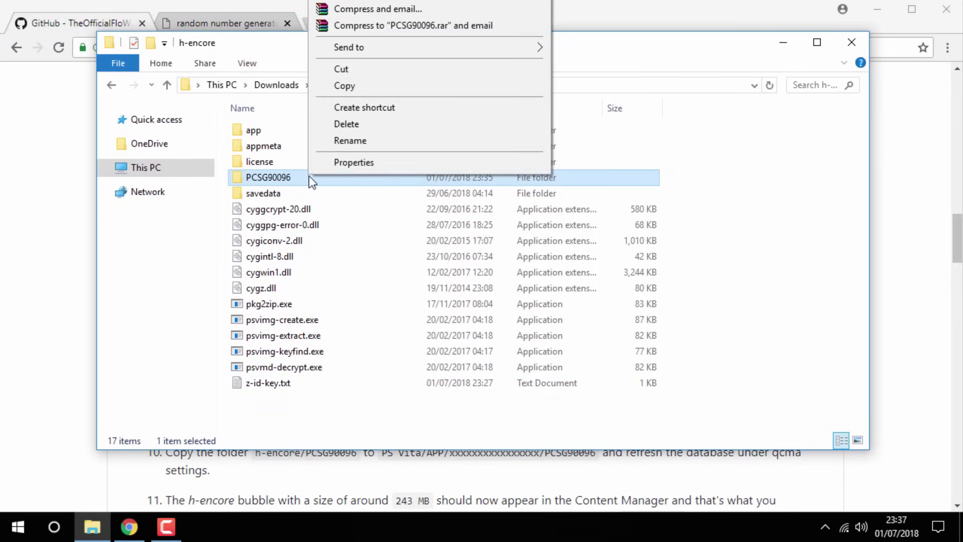
left_click(353, 85)
Open the QCMA settings and browse to the Applications / Backups folder.
left_click(825, 525)
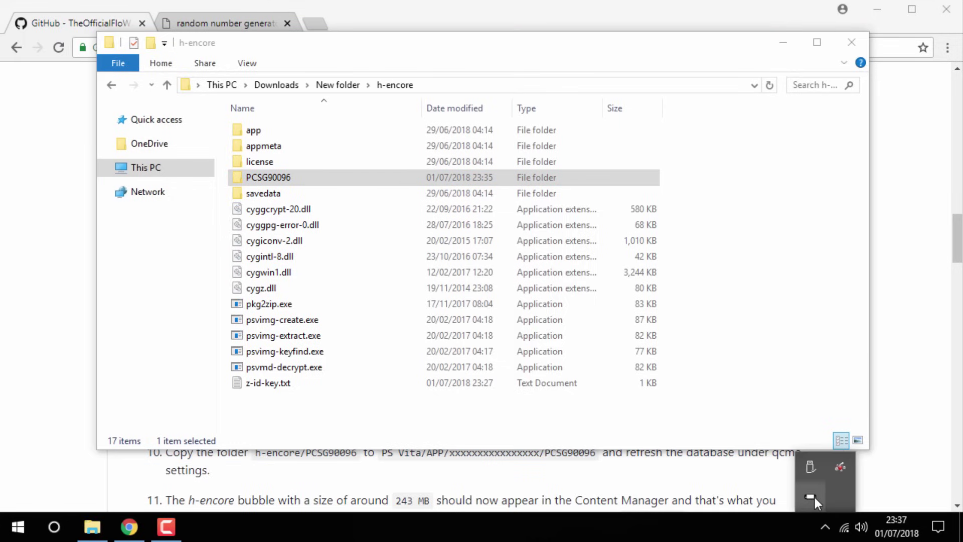
right_click(812, 496)
left_click(856, 389)
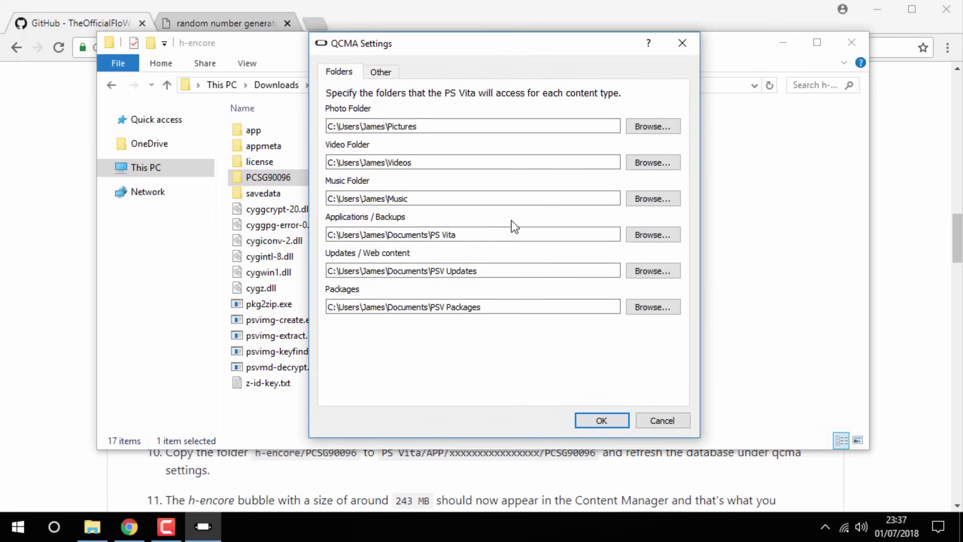
left_click(646, 236)
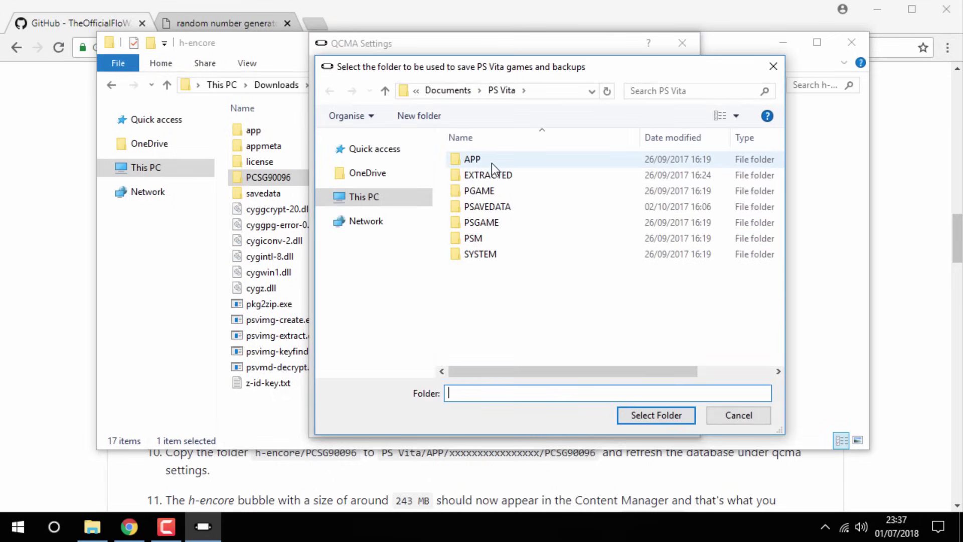
Paste the PCSG90096 folder into the account ID folder inside PS Vita/APP.
double_click(491, 159)
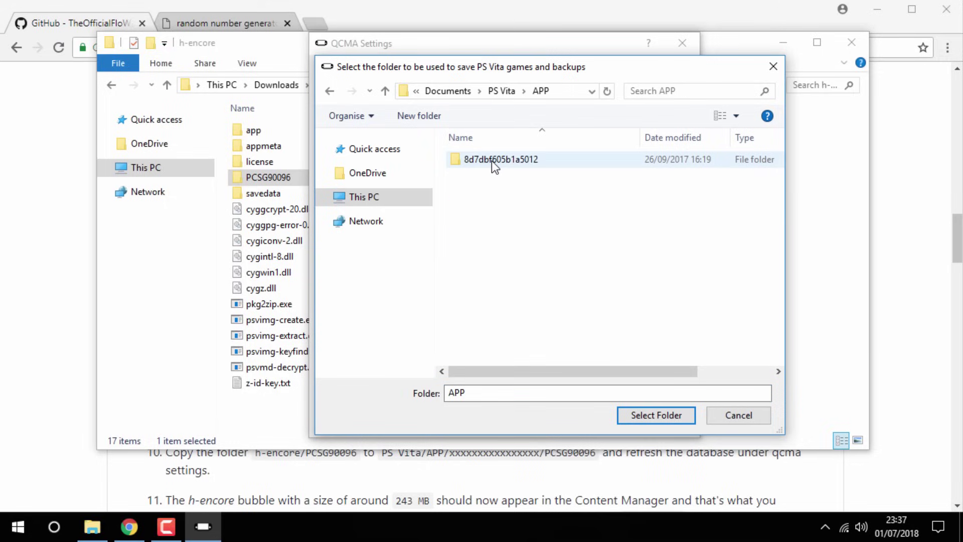
double_click(519, 161)
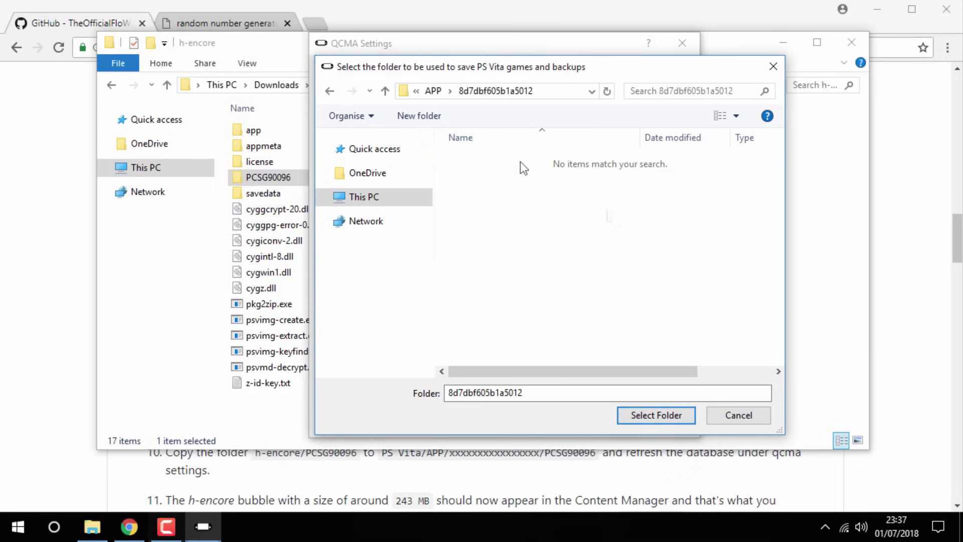
right_click(527, 223)
left_click(562, 326)
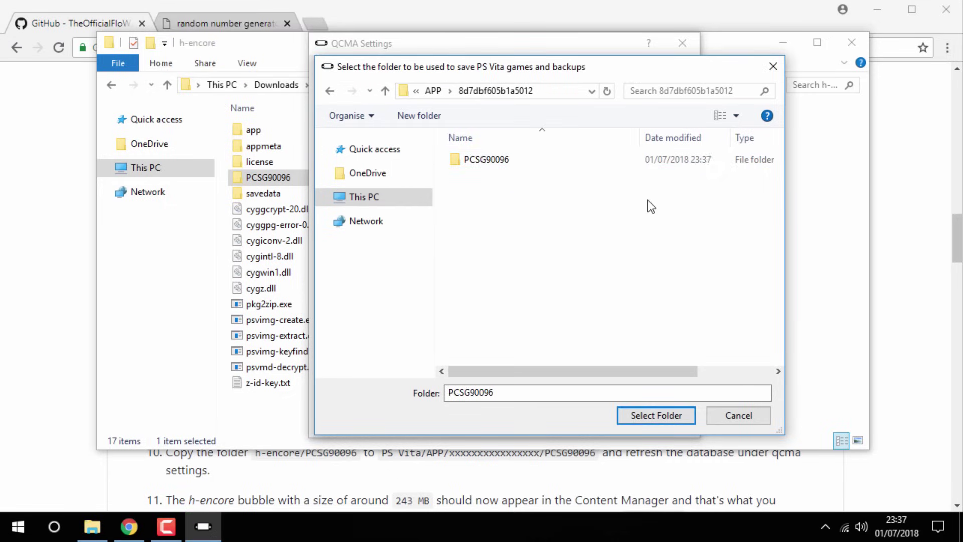
Check the subfolders inside the pasted PCSG90096 folder and dismiss the folder selection dialog.
double_click(630, 162)
left_click(652, 175)
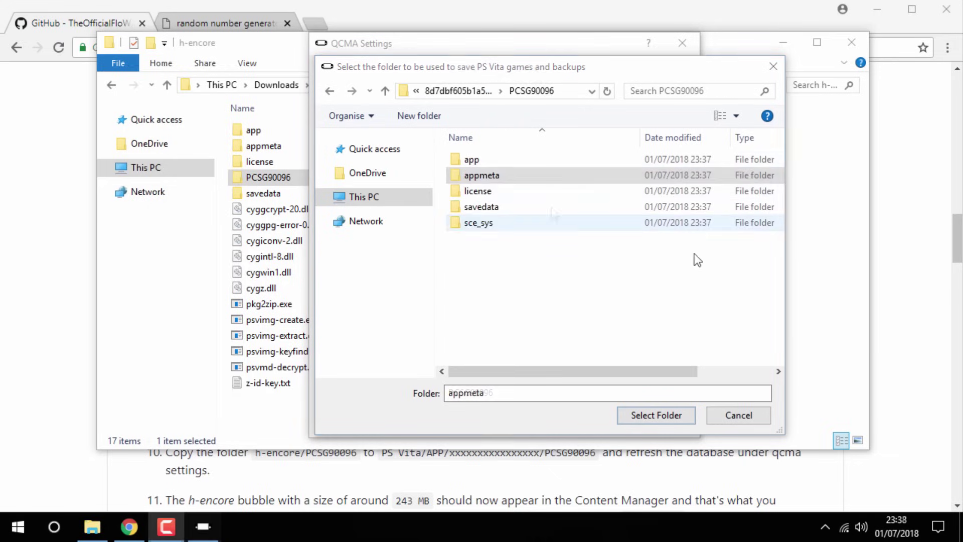
left_click(733, 410)
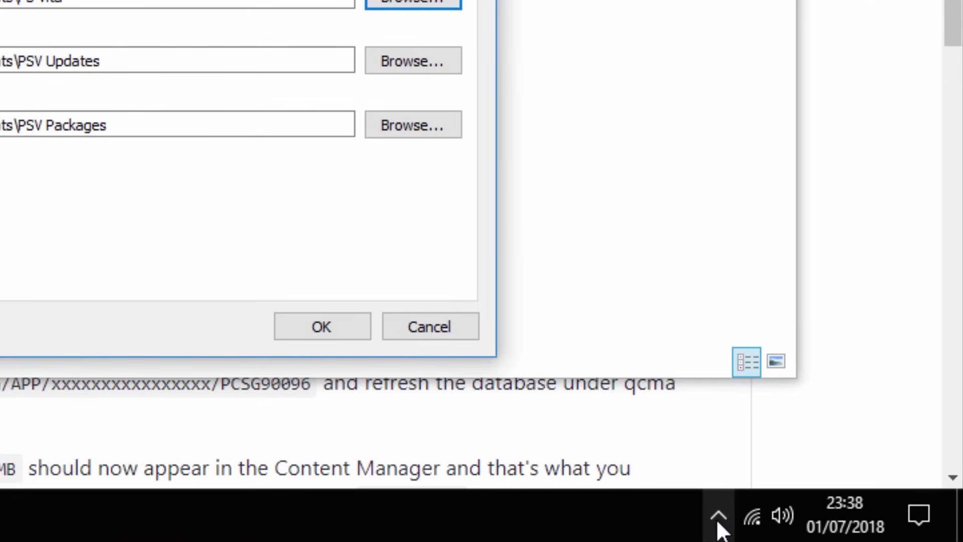
Refresh the QCMA database.
left_click(825, 527)
right_click(690, 467)
left_click(759, 303)
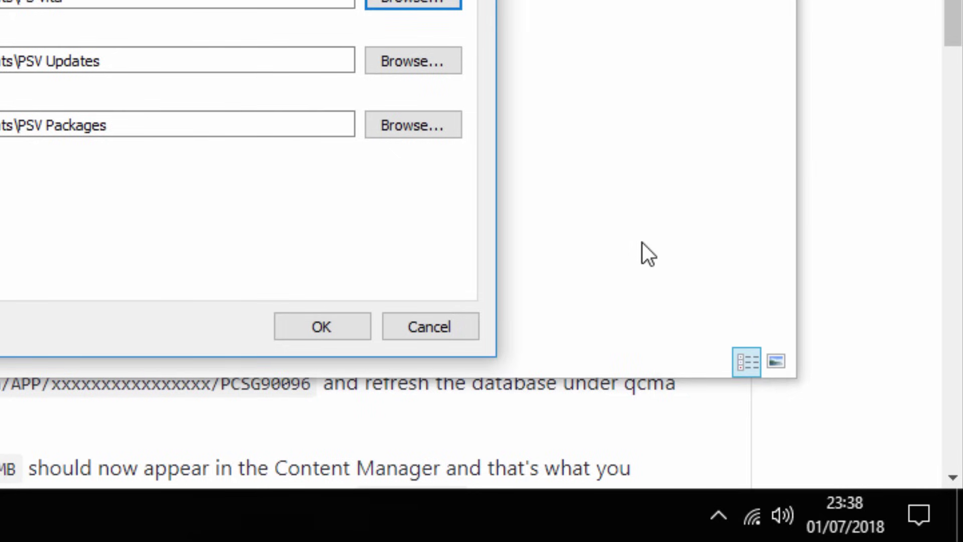
left_click(718, 516)
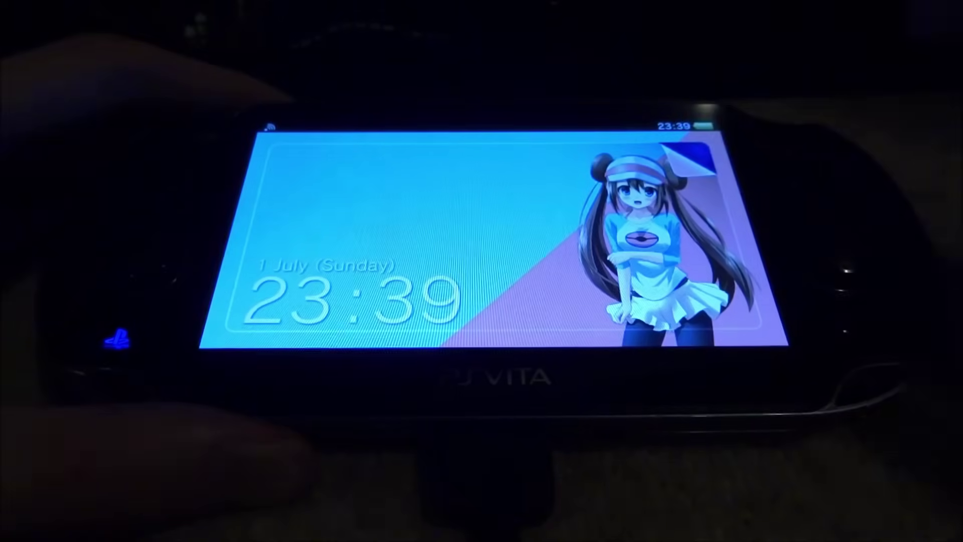
left_click_drag(702, 165, 451, 301)
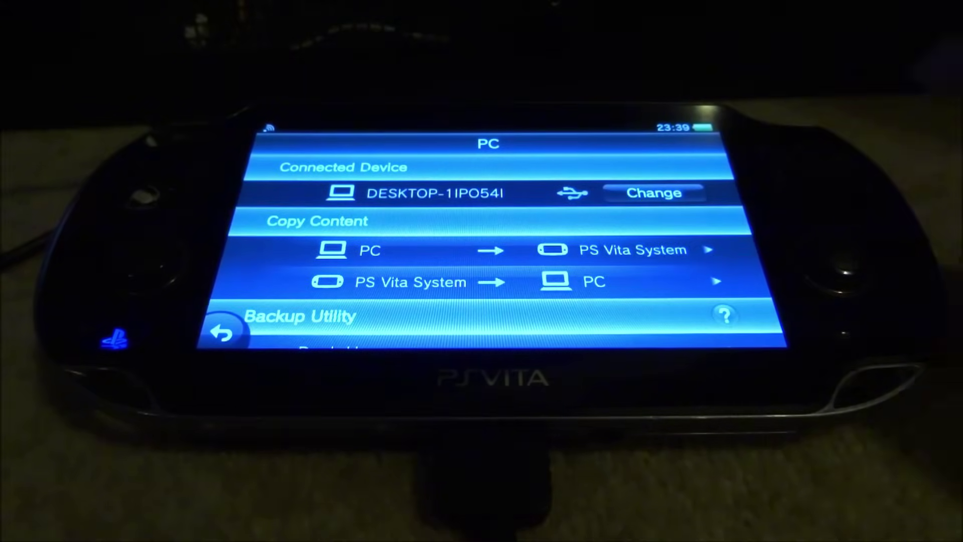
left_click(652, 250)
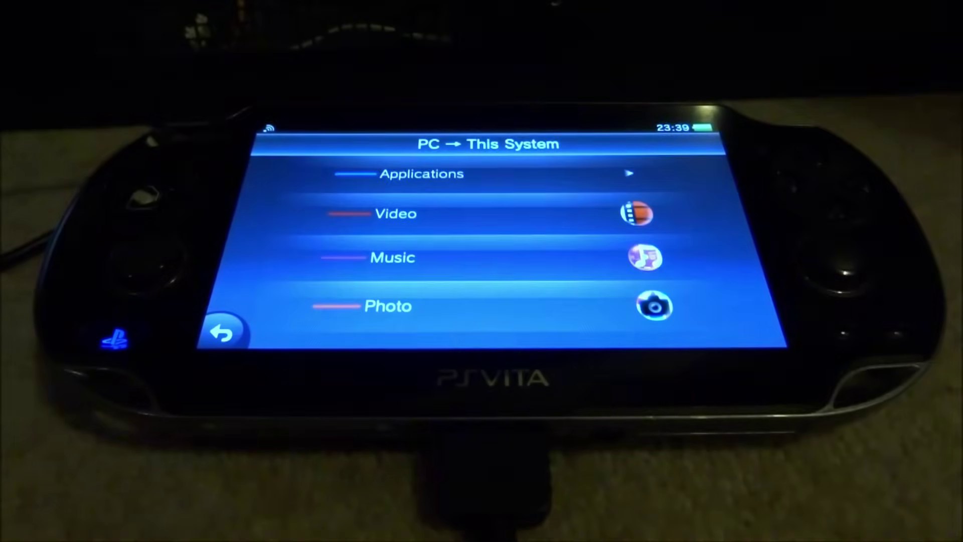
left_click(401, 174)
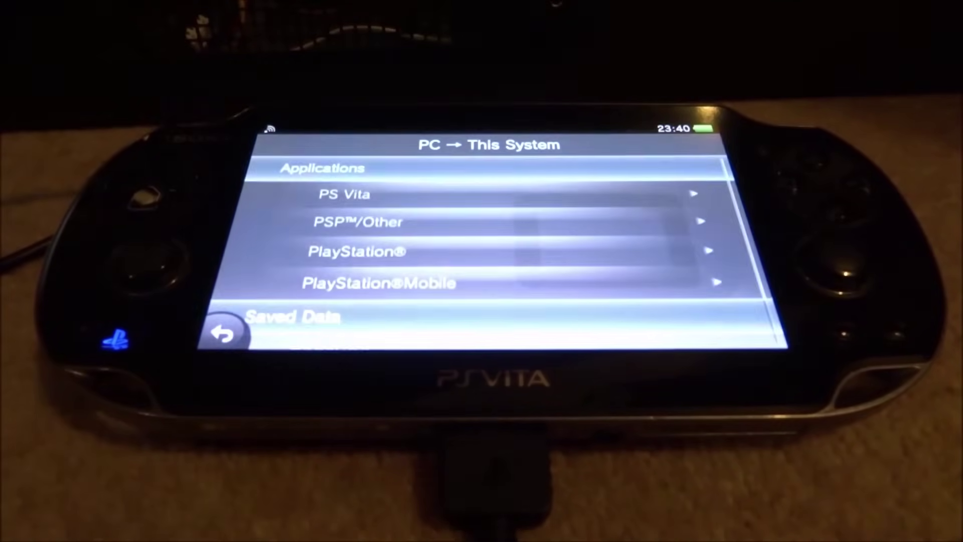
left_click(344, 194)
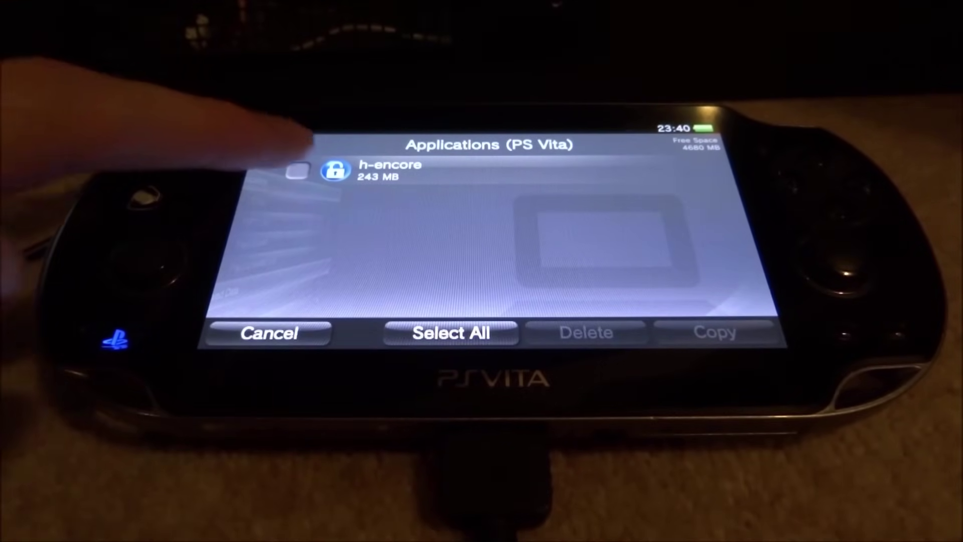
left_click(298, 171)
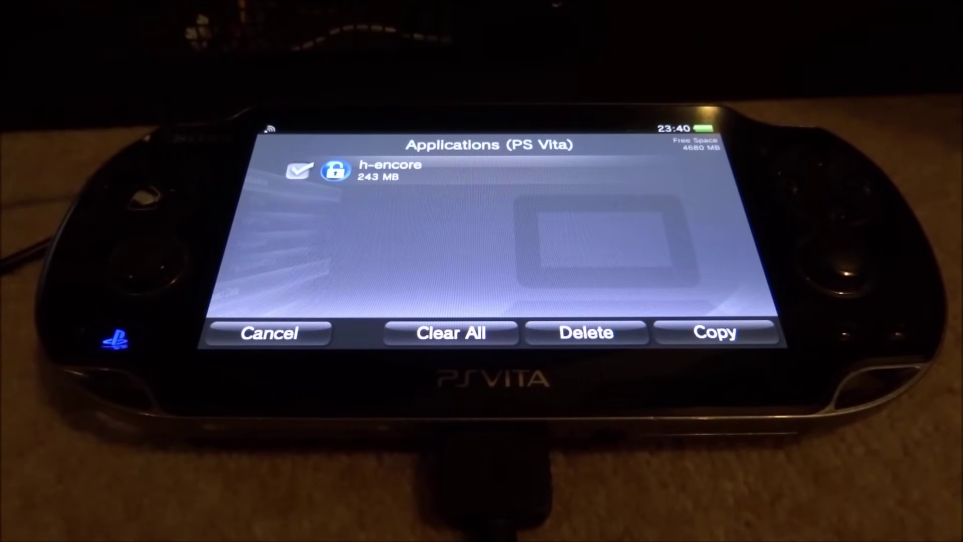
left_click(715, 333)
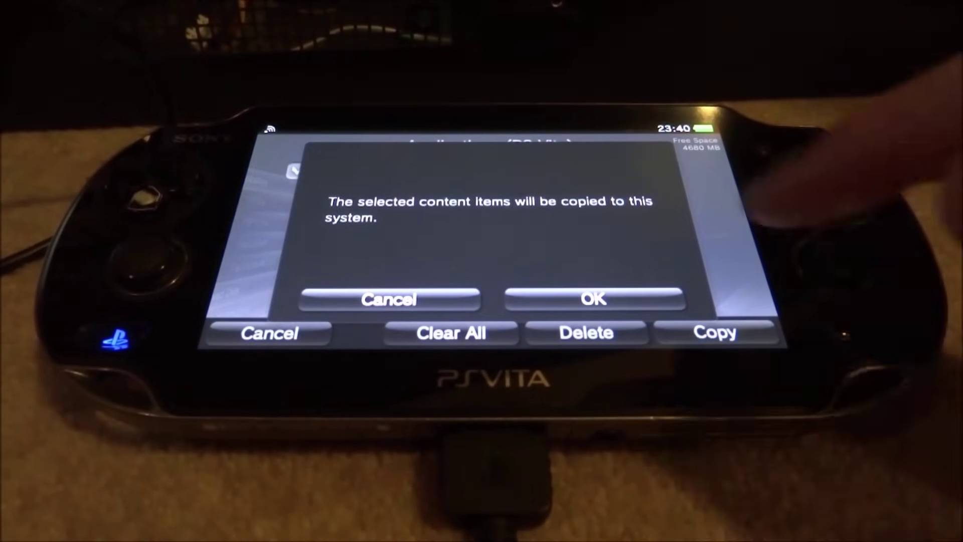
left_click(593, 299)
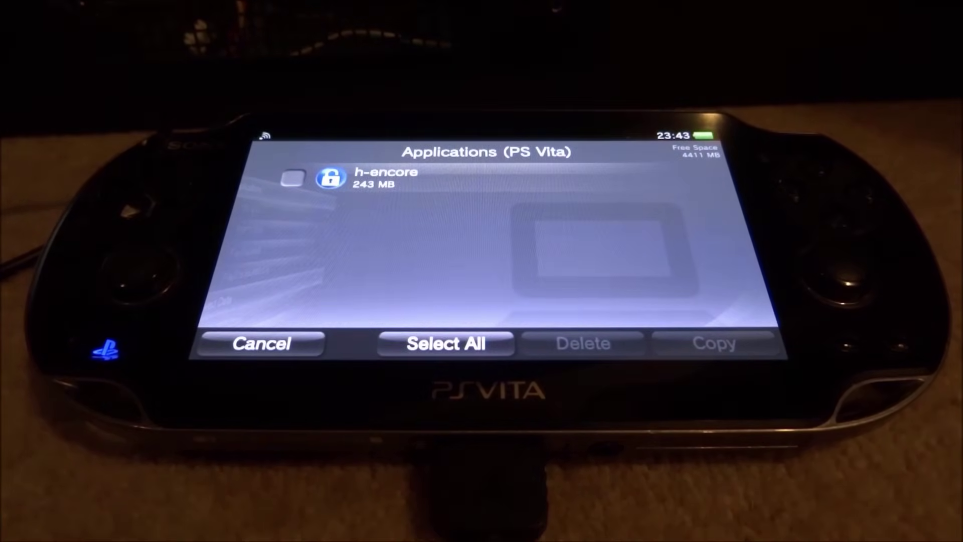
left_click(258, 344)
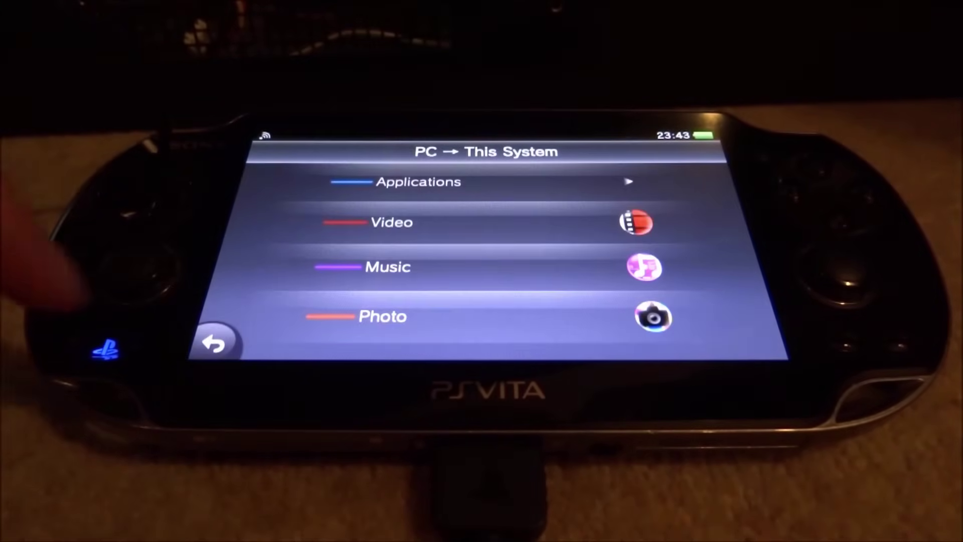
left_click(216, 343)
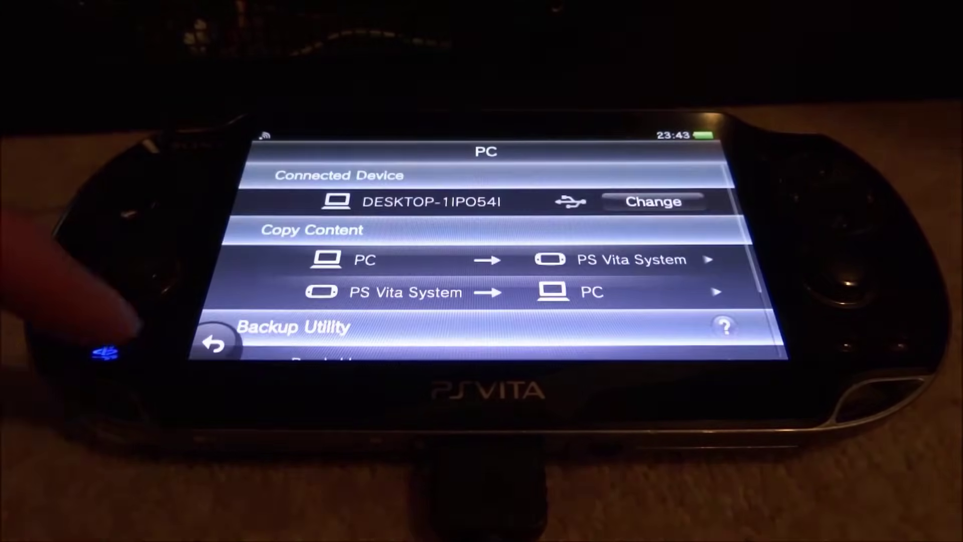
left_click(215, 344)
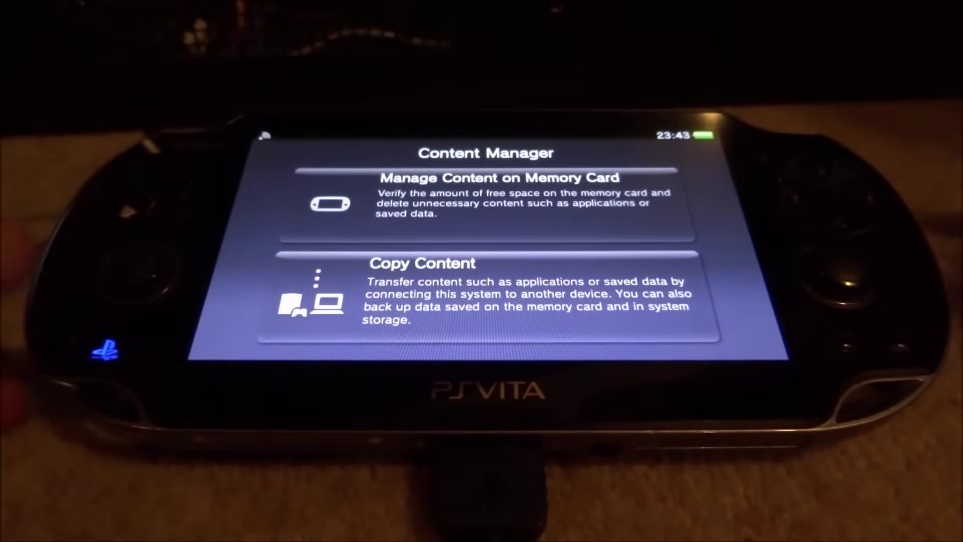
left_click(115, 354)
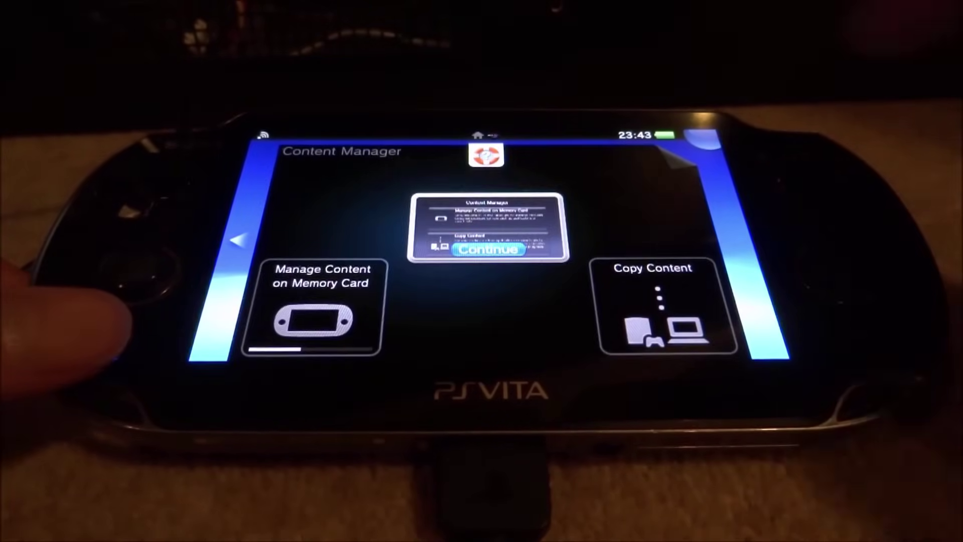
left_click_drag(690, 148, 657, 373)
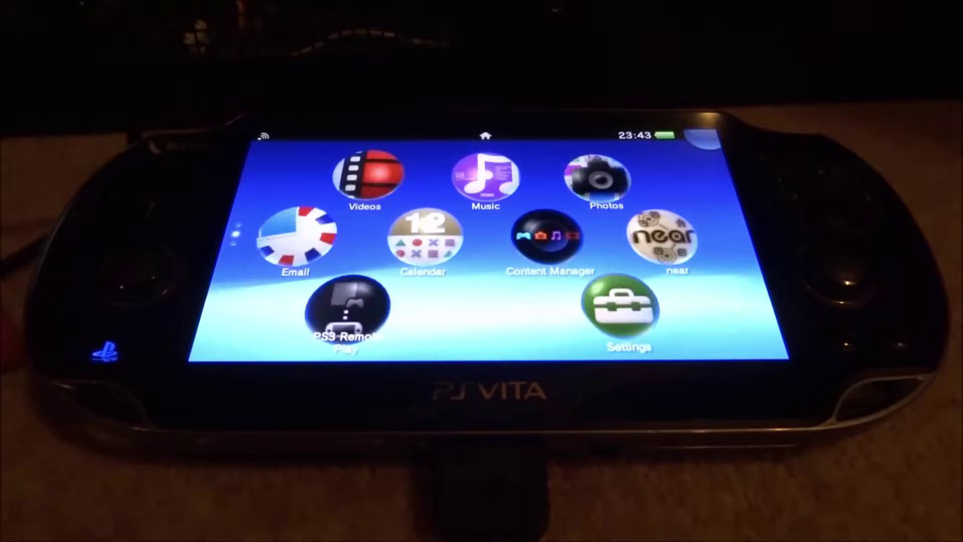
left_click_drag(653, 311, 652, 166)
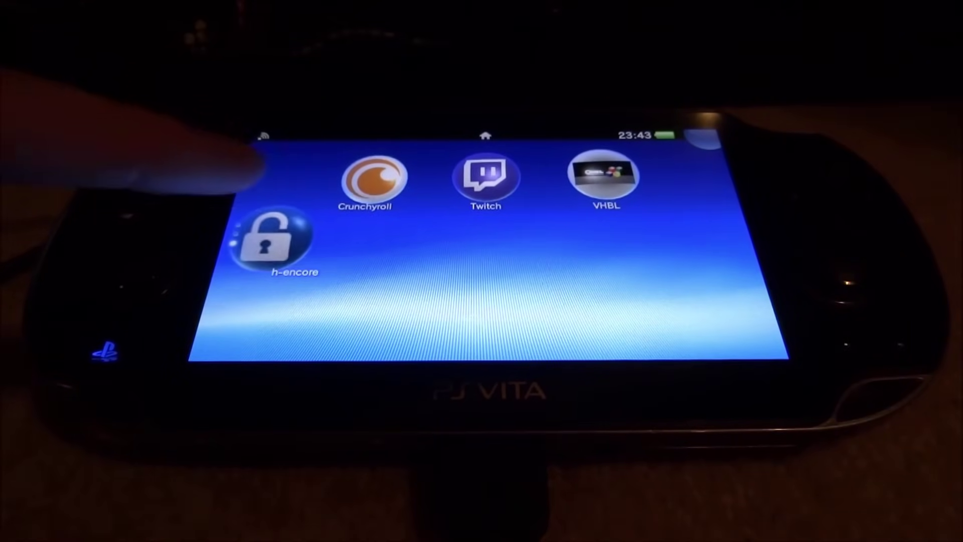
left_click_drag(236, 160, 150, 166)
left_click(269, 236)
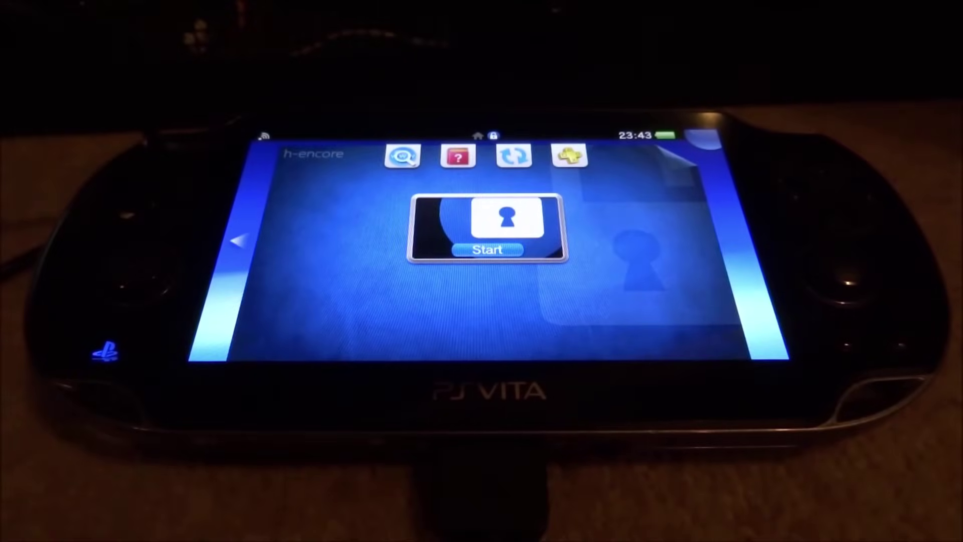
left_click(488, 249)
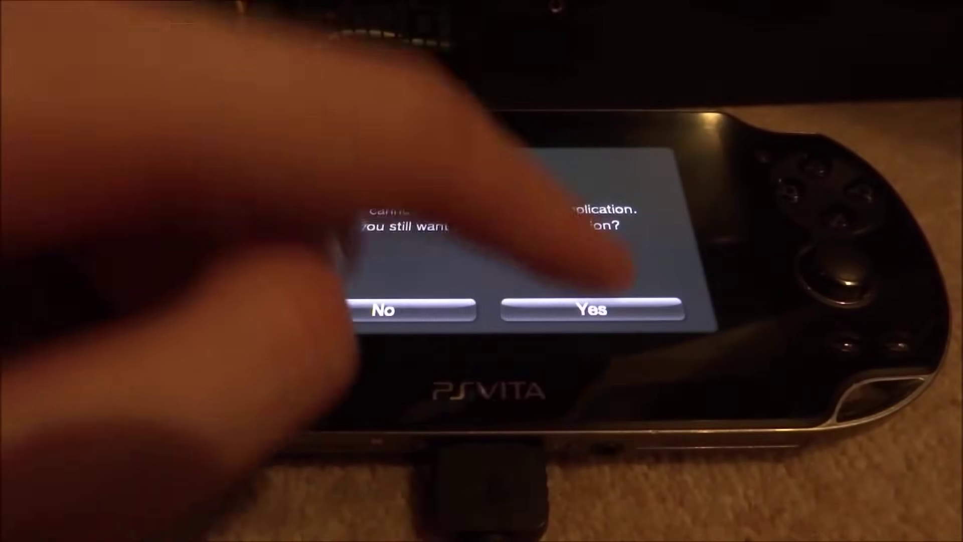
left_click(592, 310)
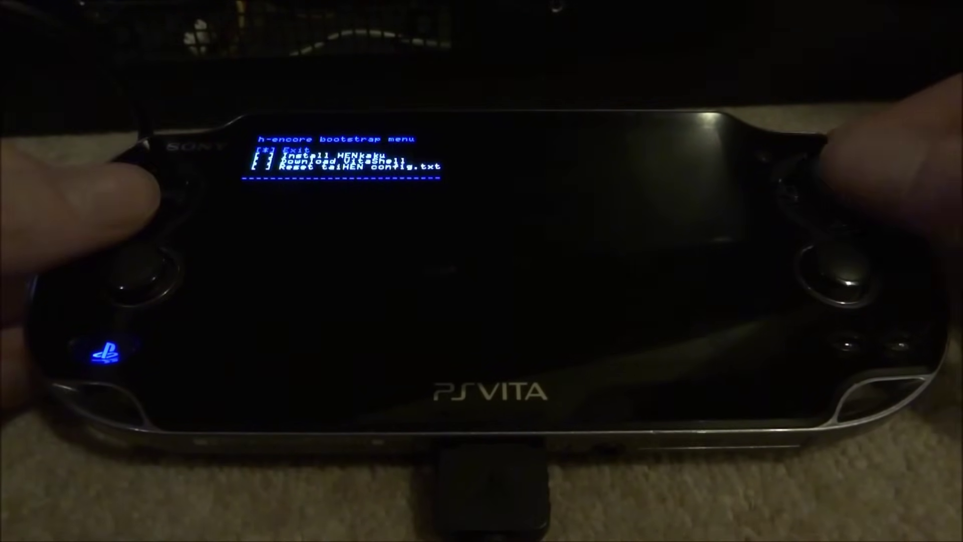
key("Down")
key("Return")
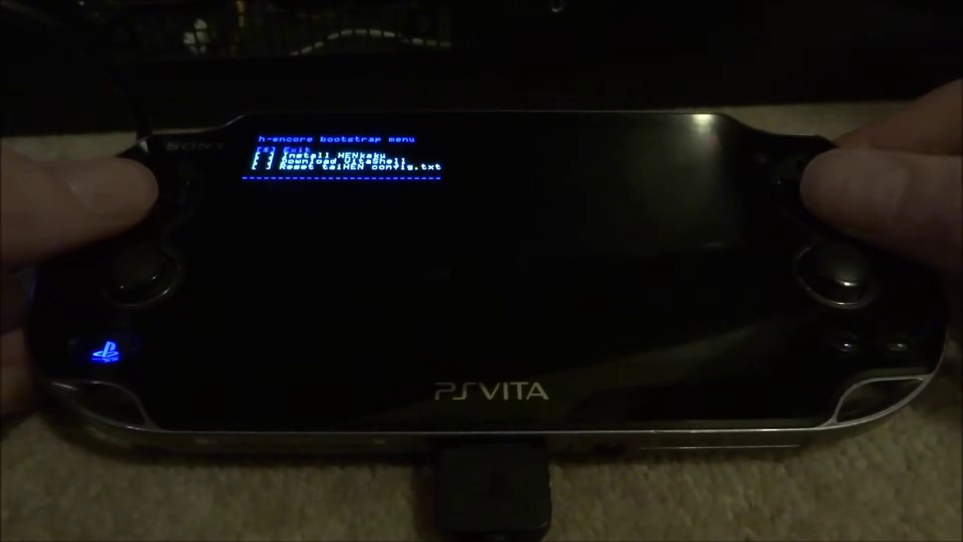
key("Return")
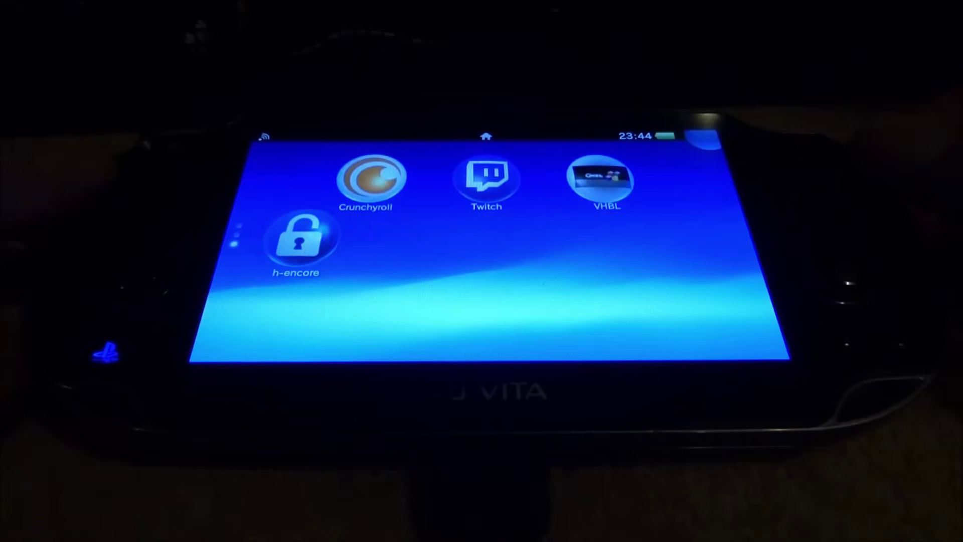
left_click_drag(381, 230, 381, 346)
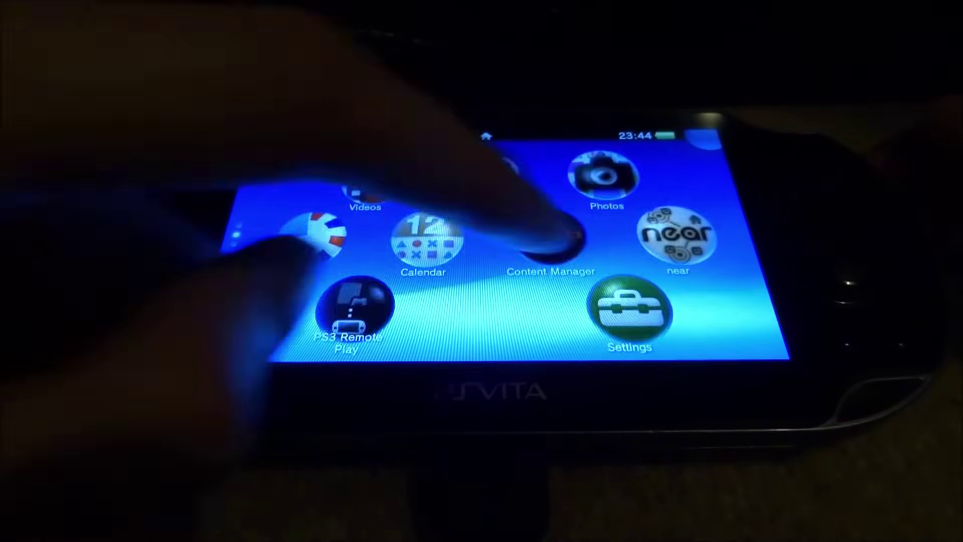
left_click(537, 200)
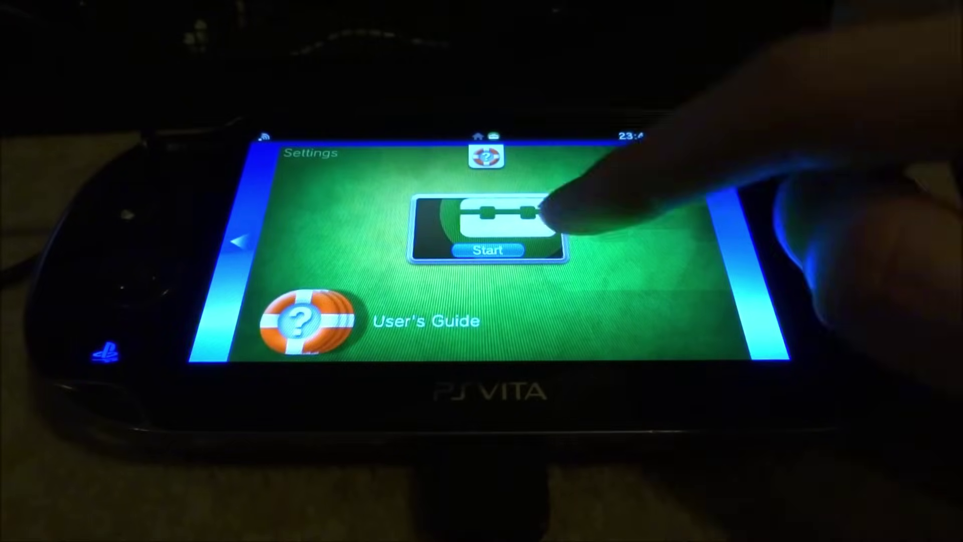
left_click(532, 210)
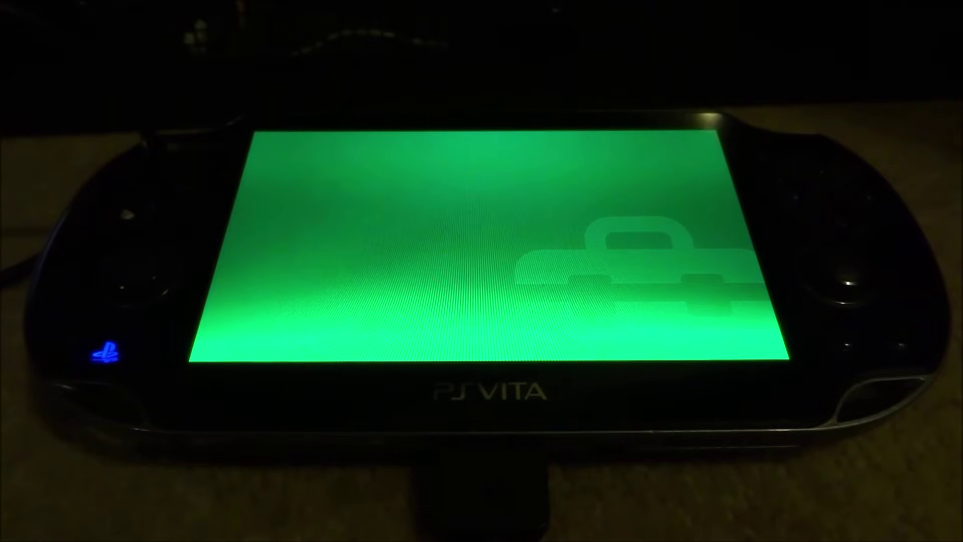